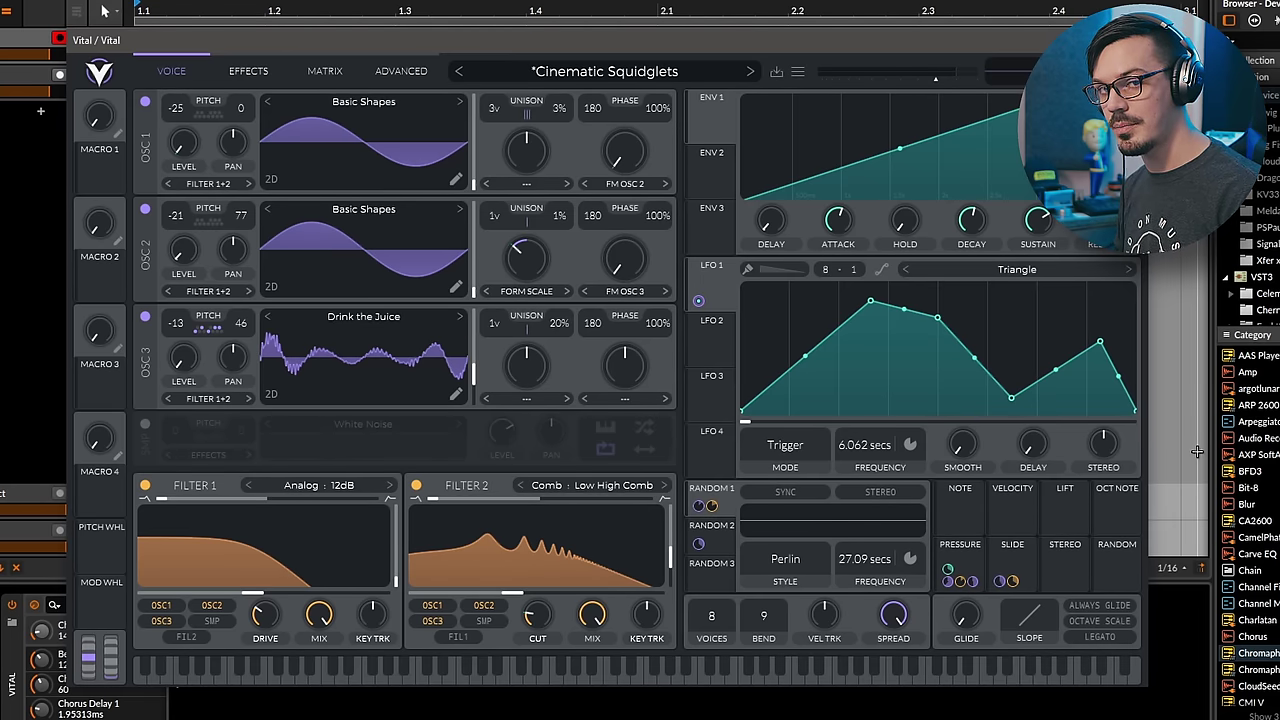
Check the ADVANCED voice settings, then step through presets to Horror FX and Nasty Boi
{"action": "left_click", "coordinate": [425, 80]}
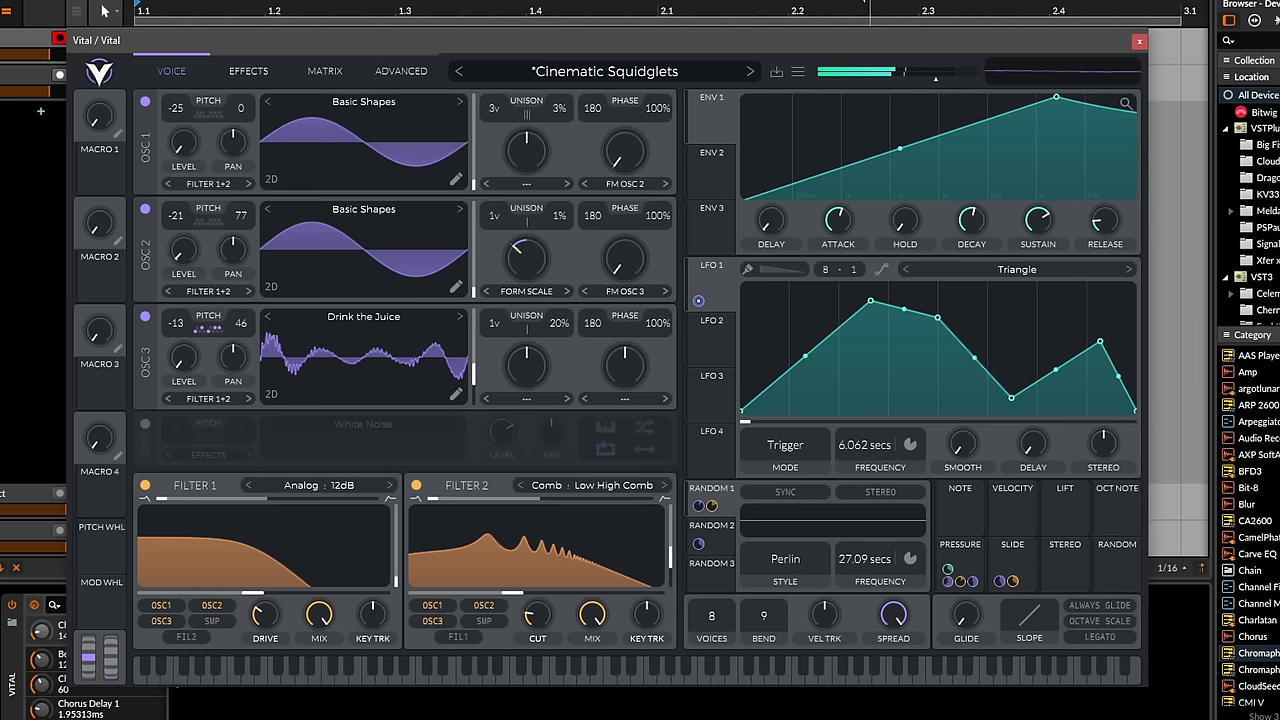
{"action": "left_click", "coordinate": [660, 66]}
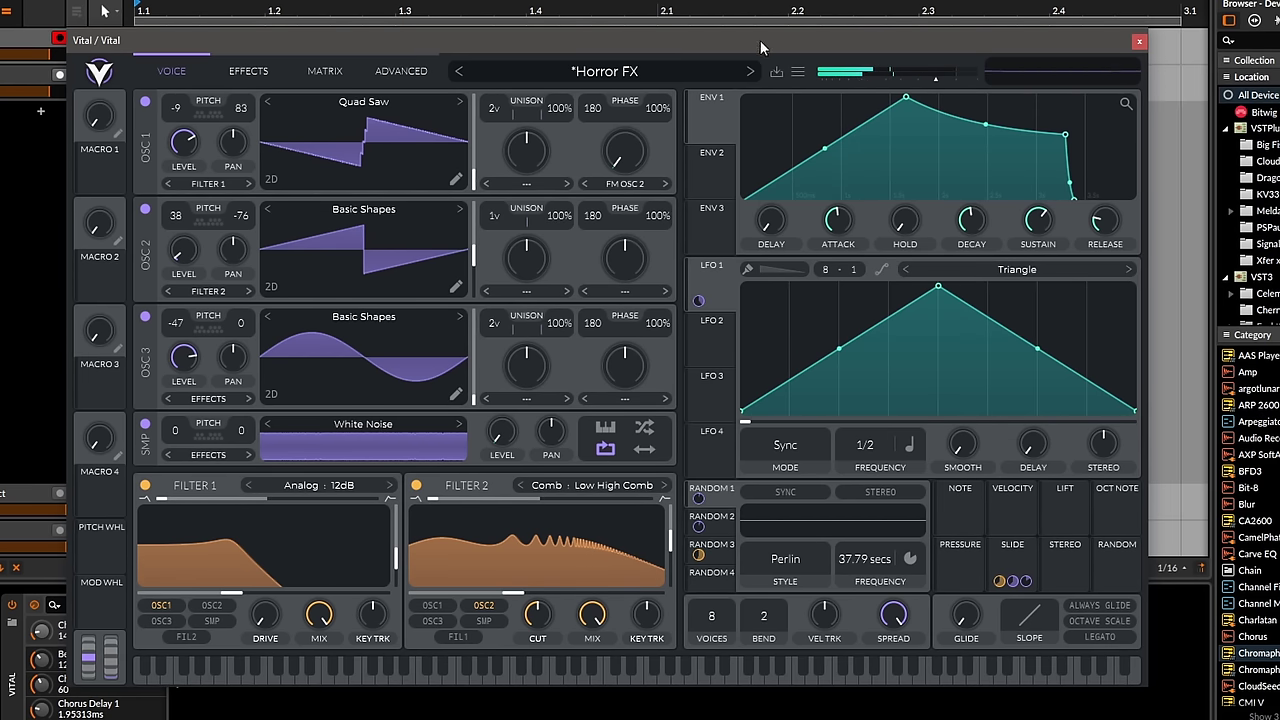
{"action": "left_click", "coordinate": [750, 71]}
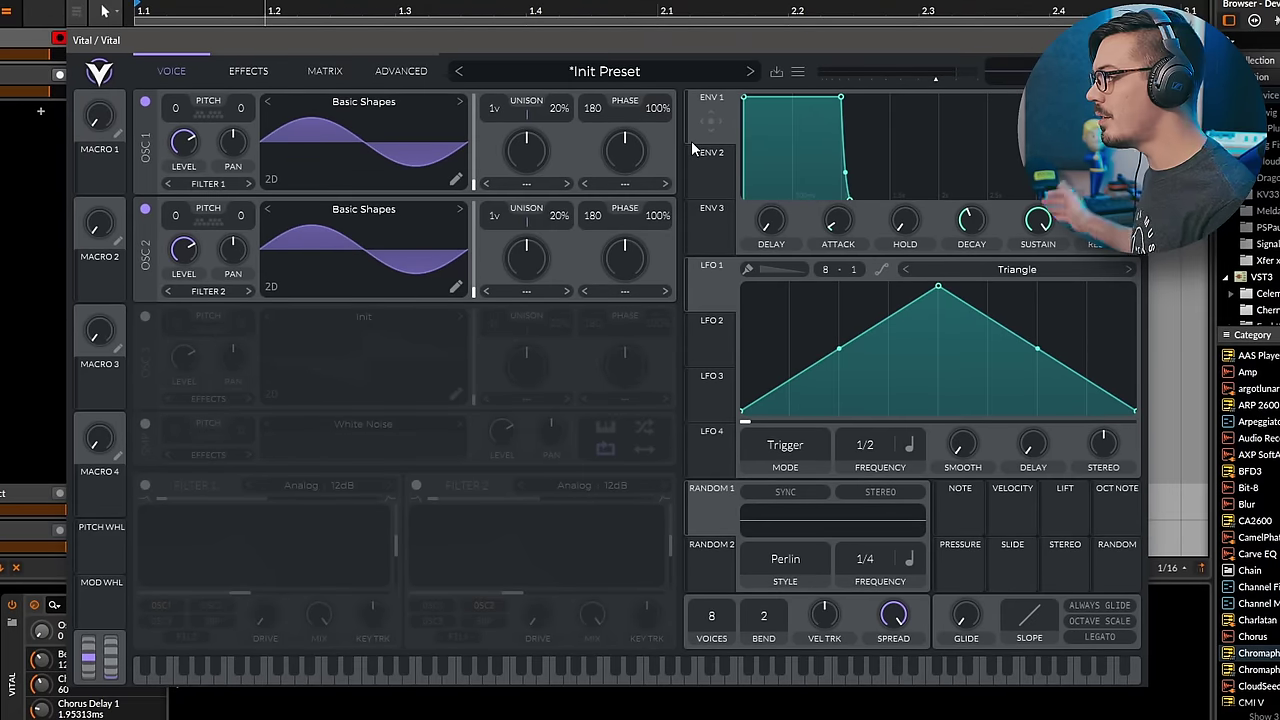
Set oscillator 1's warp to FM from OSC 2 and route SLIDE to its FM amount
{"action": "left_click", "coordinate": [620, 183]}
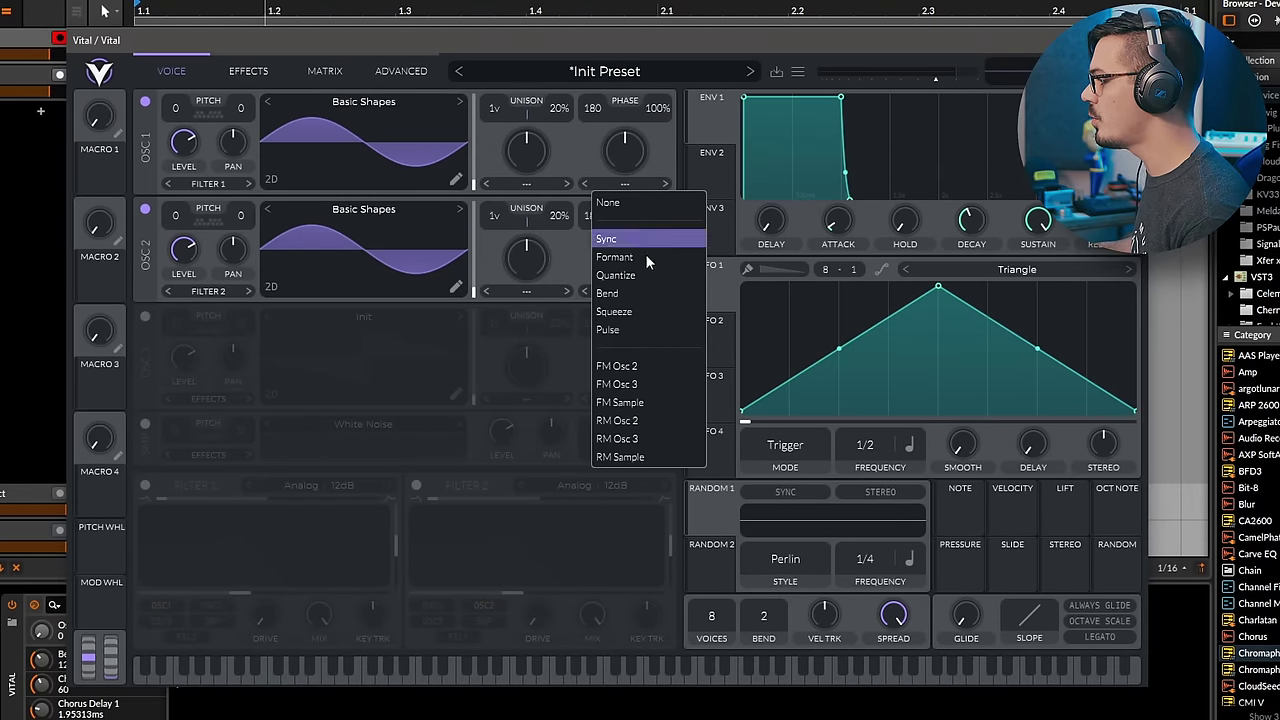
{"action": "left_click", "coordinate": [651, 362]}
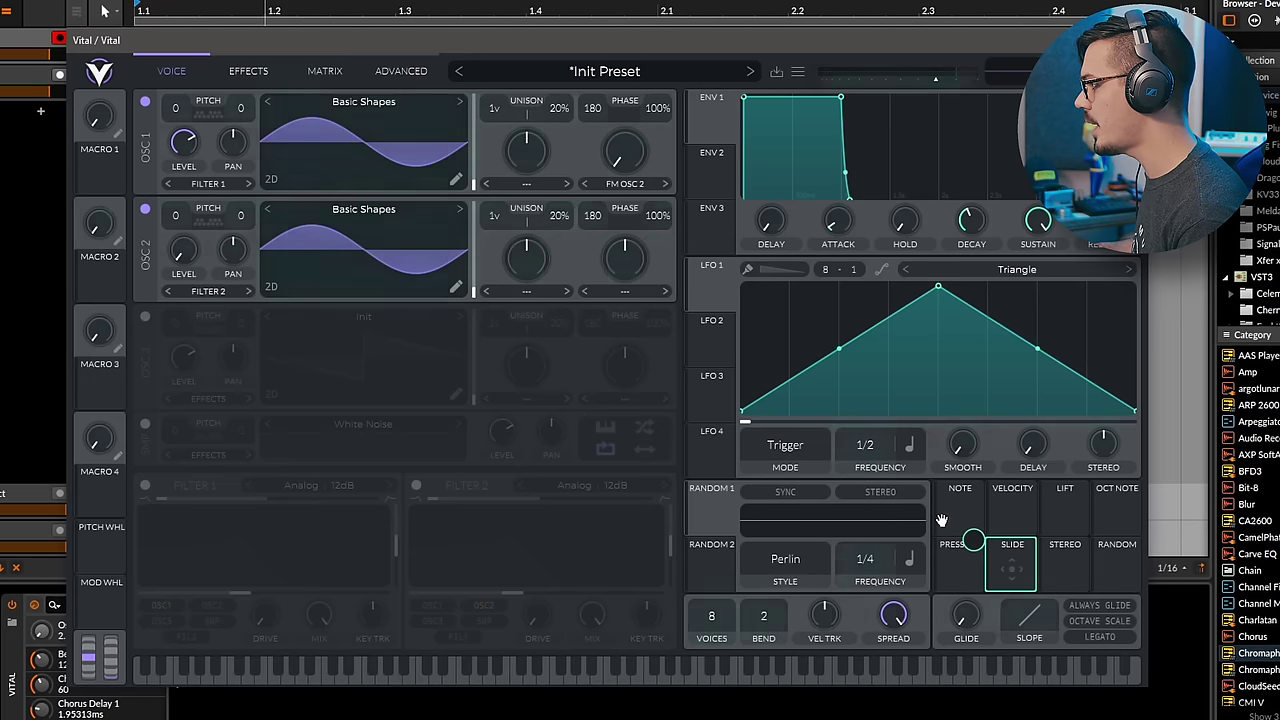
{"action": "left_click_drag", "start_coordinate": [940, 520], "coordinate": [640, 212]}
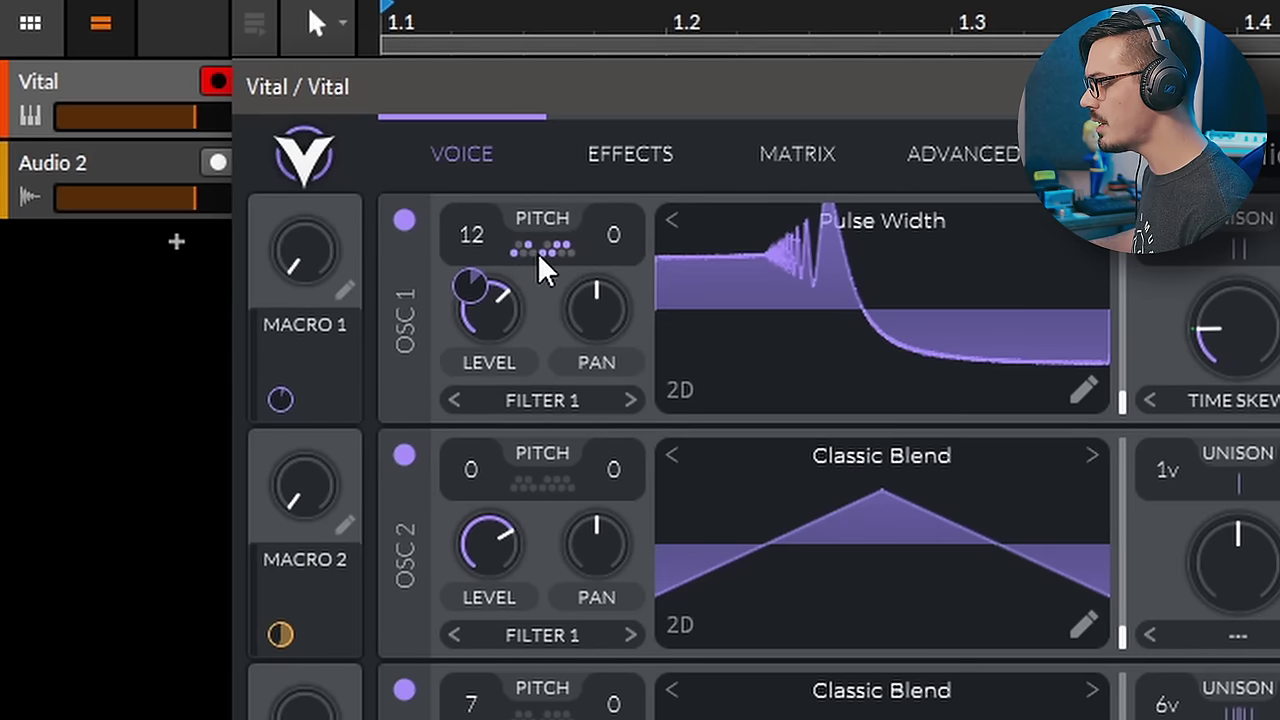
Open oscillator 1's transpose snap settings
{"action": "left_click", "coordinate": [538, 254]}
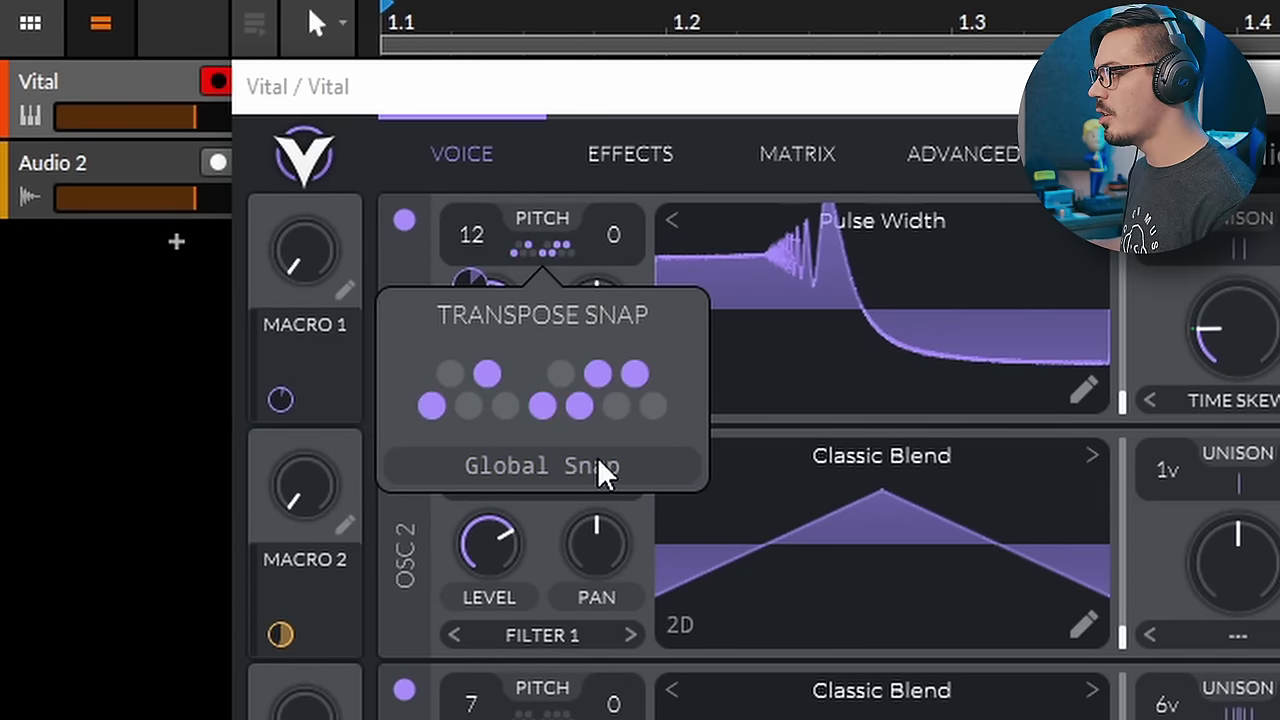
Close oscillator 1's transpose snap settings
{"action": "left_click", "coordinate": [573, 254]}
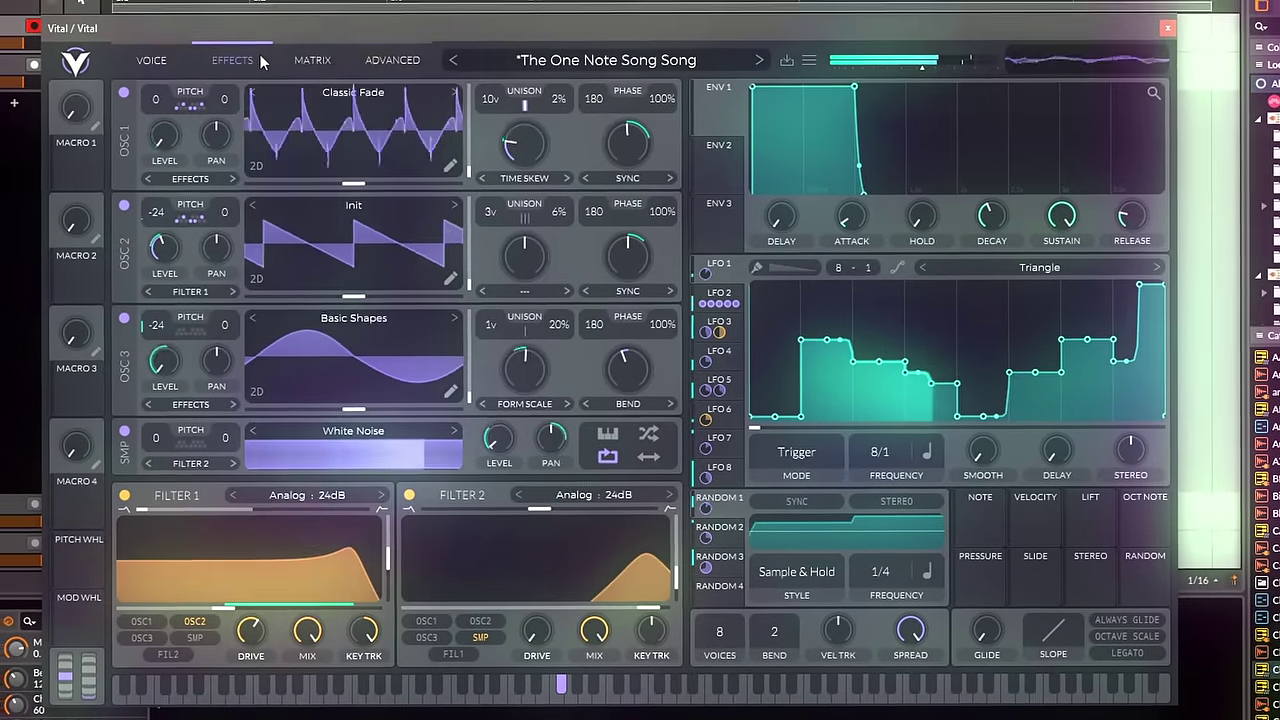
Review the patch's effects chain, then return to the VOICE page
{"action": "left_click", "coordinate": [252, 67]}
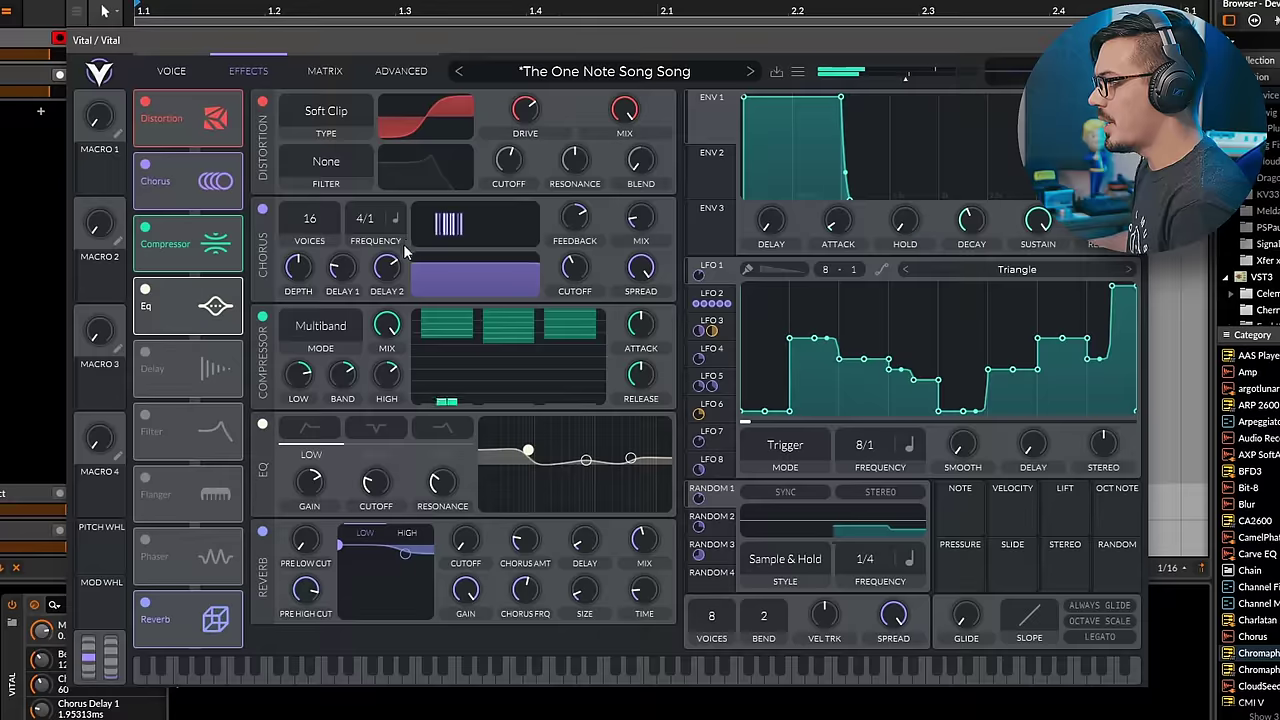
{"action": "left_click", "coordinate": [189, 73]}
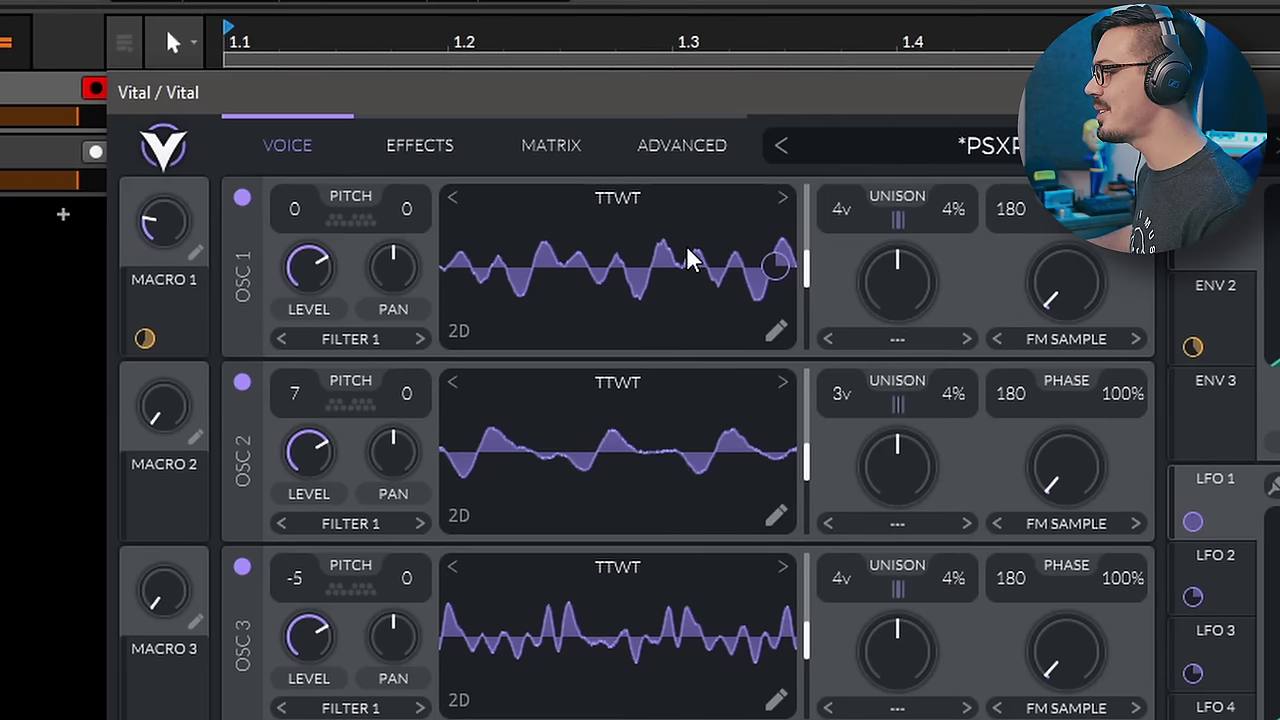
Generate oscillator 1's wavetable from the text 'vbmvbmvbh,h,hv,' using English (UK) speech
{"action": "right_click", "coordinate": [405, 134]}
{"action": "left_click", "coordinate": [775, 404]}
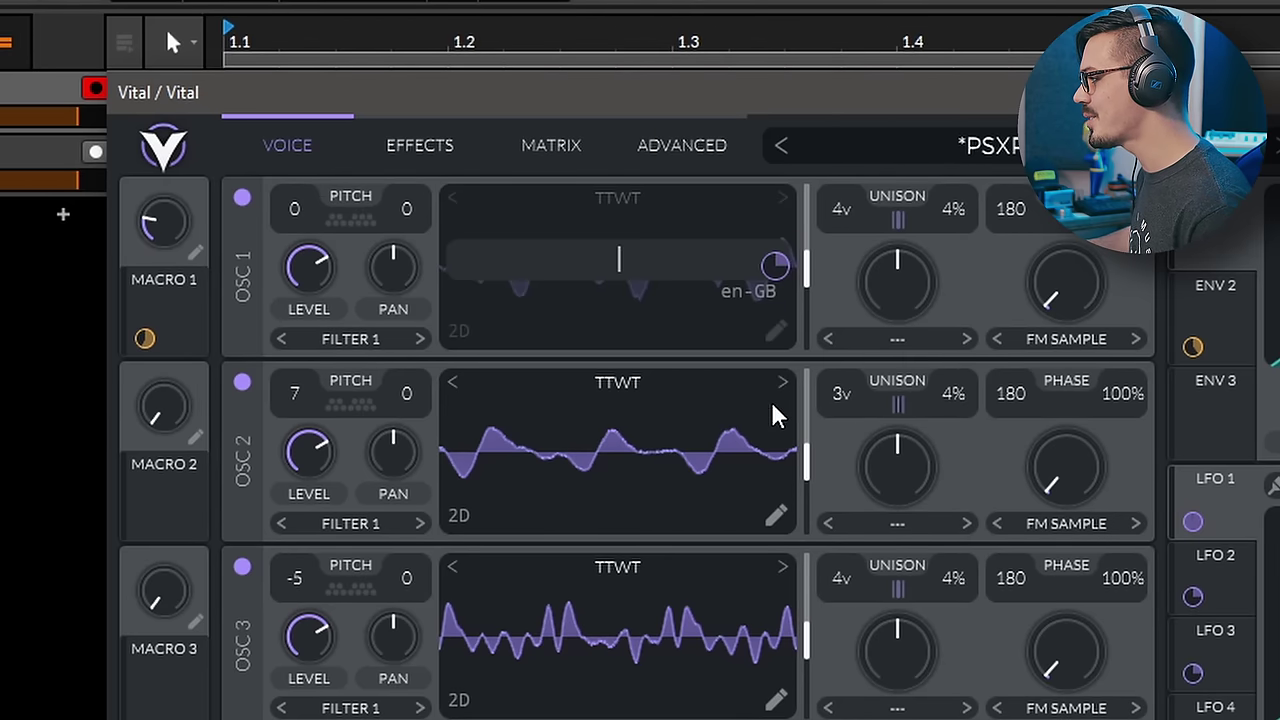
{"action": "type", "text": "vbmvbmvbh,h,hv,"}
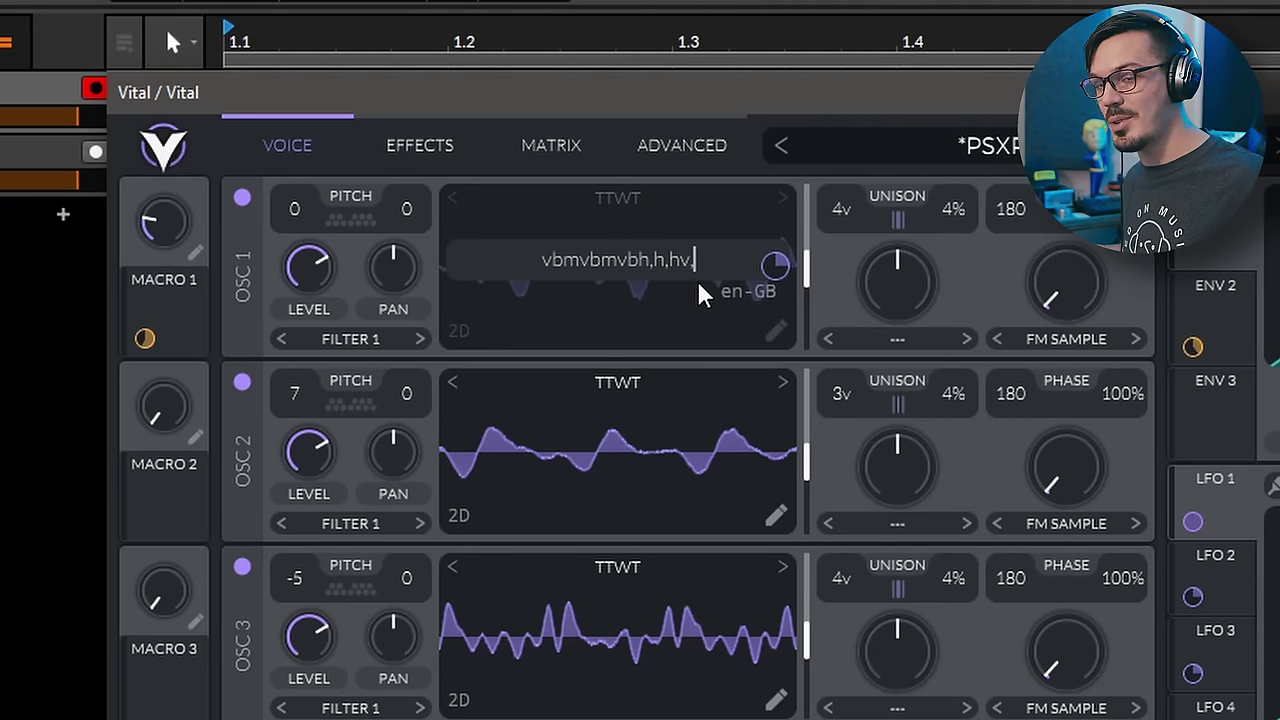
{"action": "left_click", "coordinate": [745, 292]}
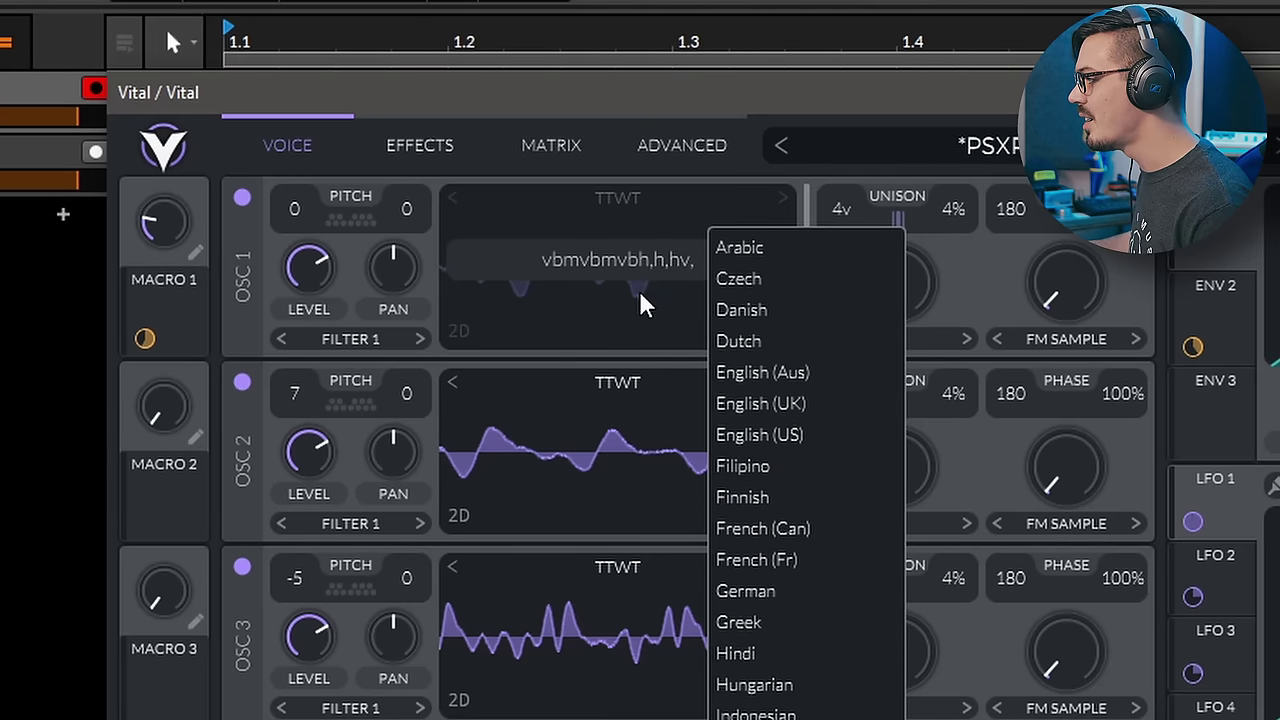
{"action": "left_click", "coordinate": [652, 265]}
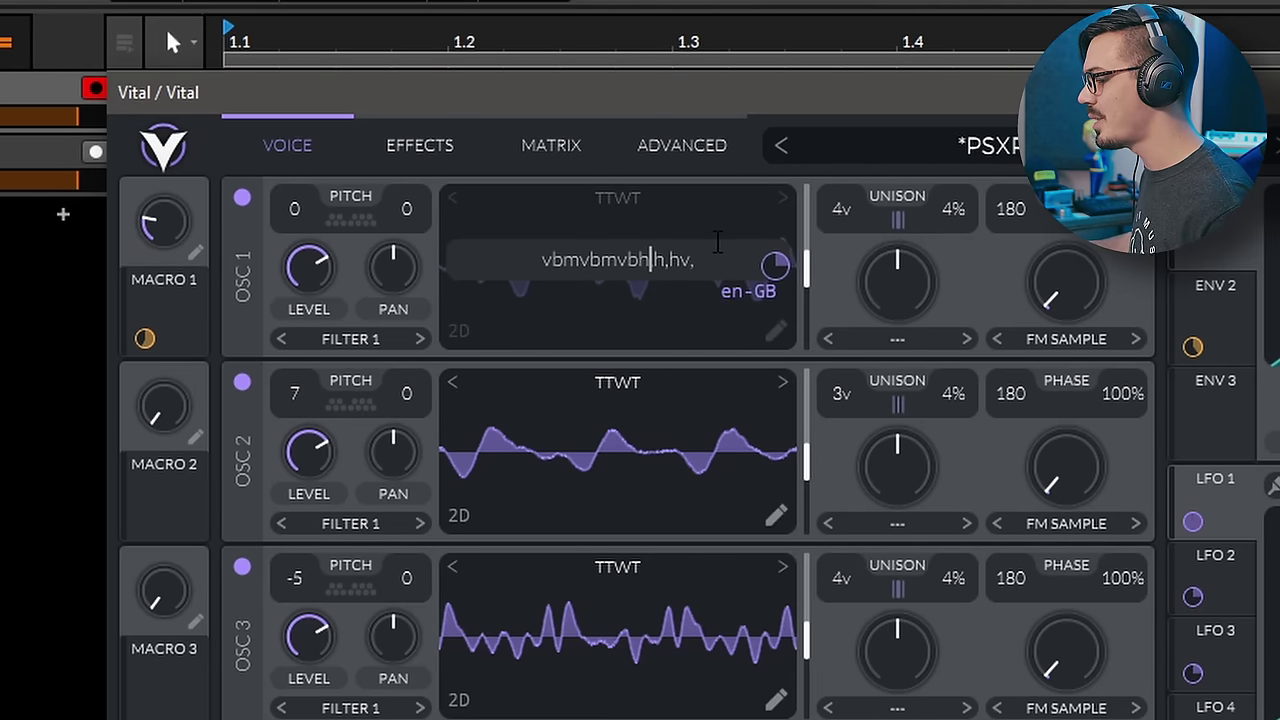
{"action": "key", "text": "Return"}
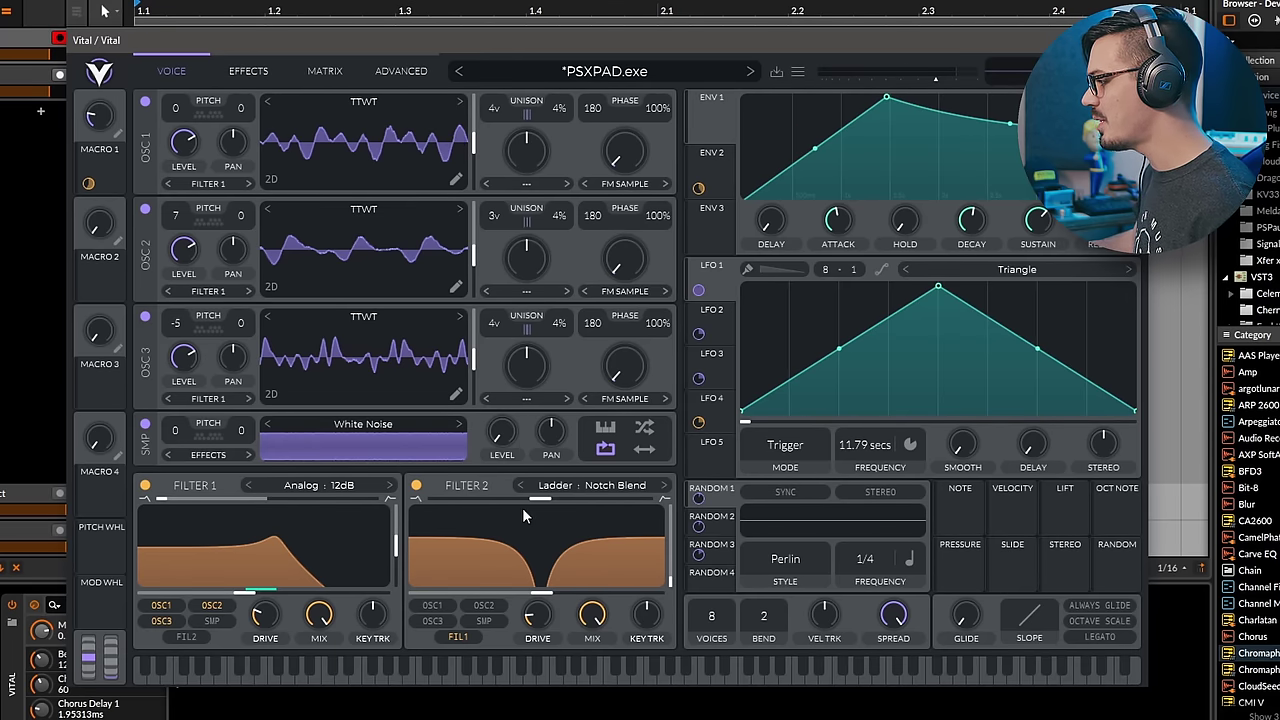
Look over the EFFECTS chain and go back to the oscillators and filters
{"action": "left_click", "coordinate": [221, 68]}
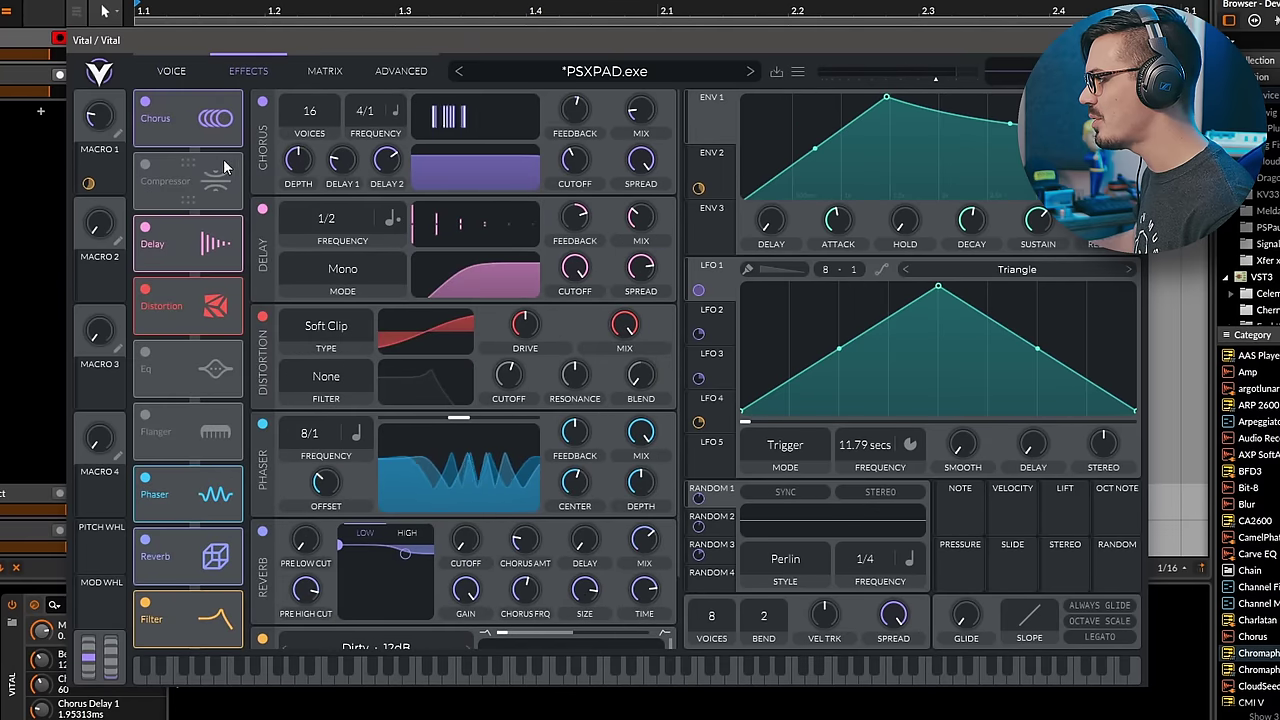
{"action": "left_click", "coordinate": [188, 71]}
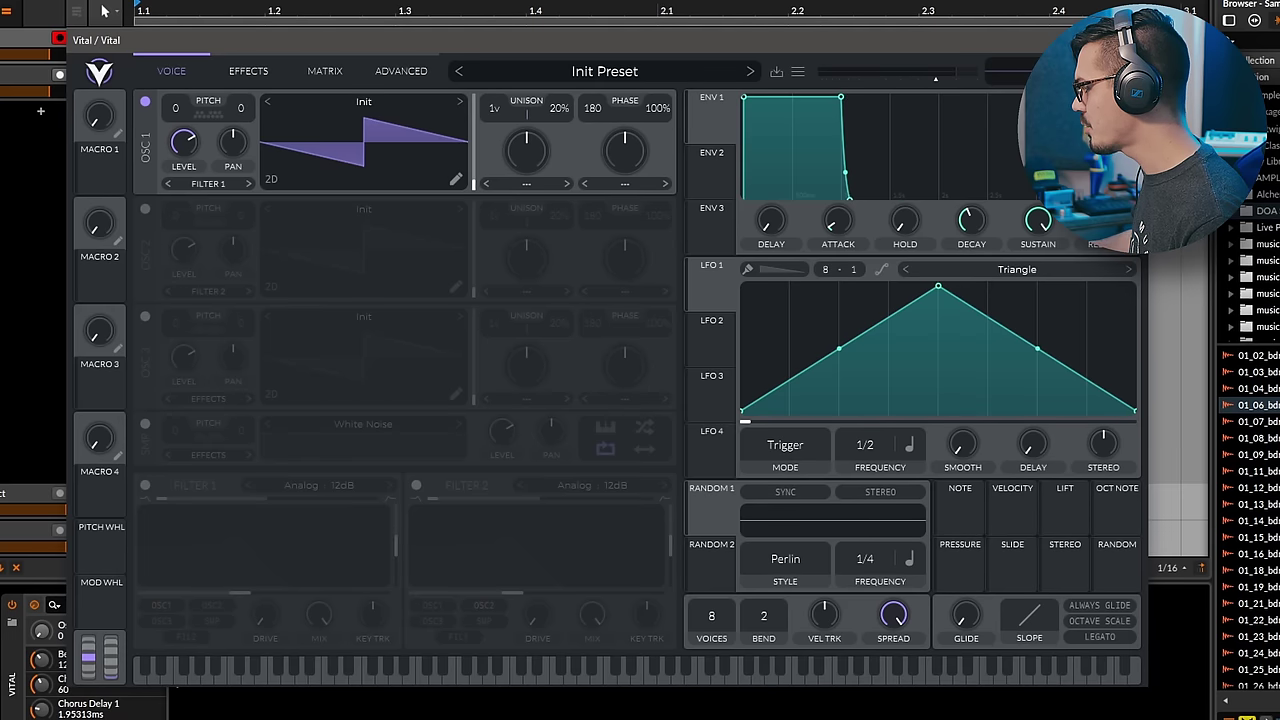
Load 01_06_bdrum as oscillator 1's wavetable, scan to a later frame, and open its editor
{"action": "left_click_drag", "start_coordinate": [1250, 405], "coordinate": [405, 118]}
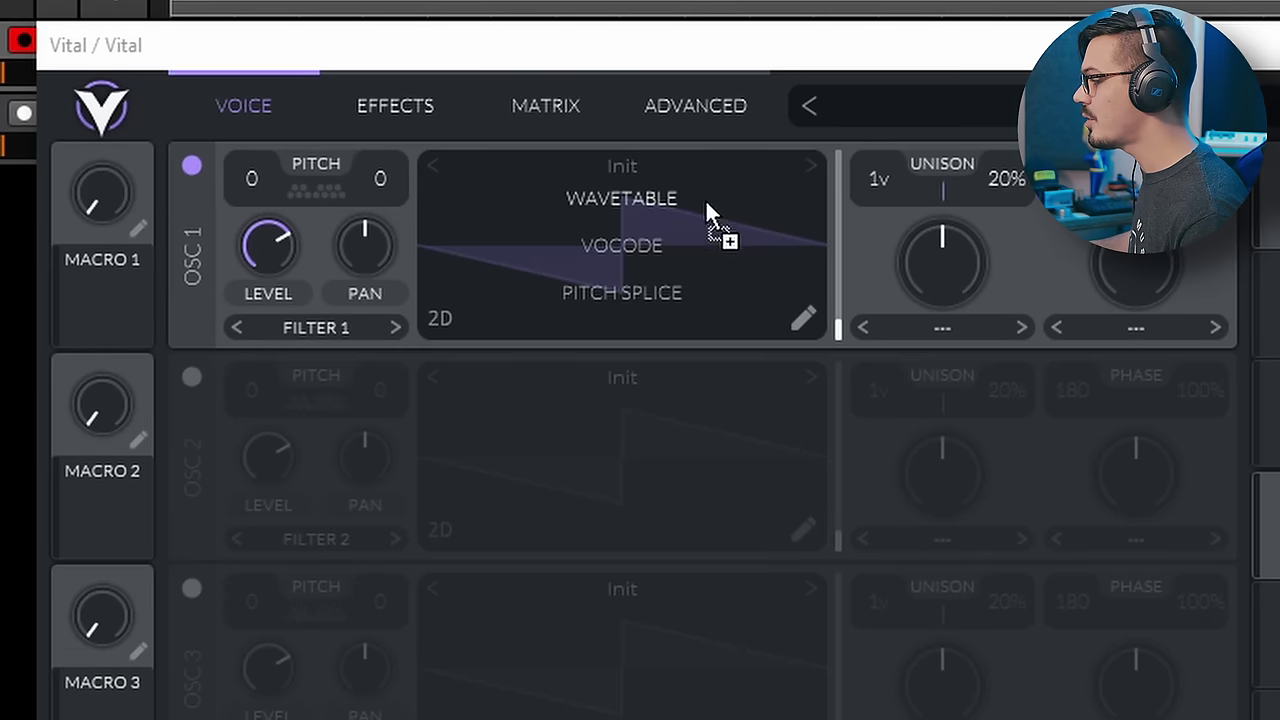
{"action": "left_click_drag", "start_coordinate": [706, 205], "coordinate": [681, 190]}
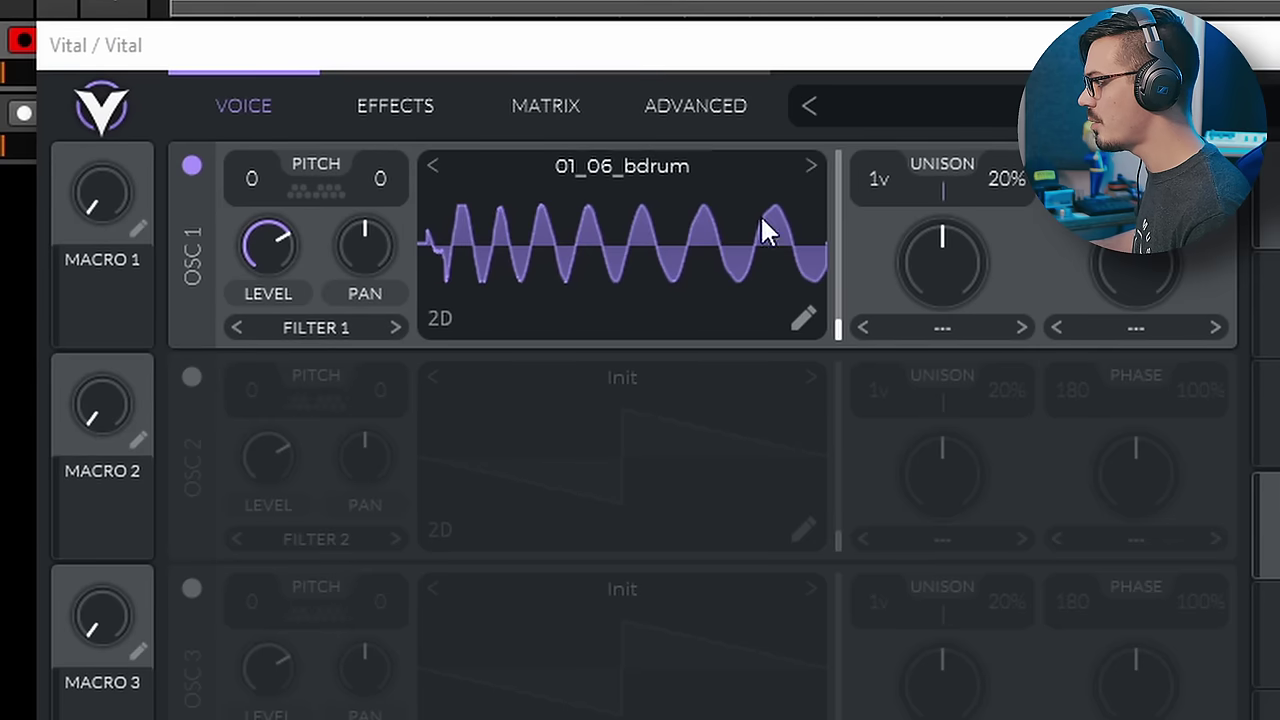
{"action": "mouse_move", "coordinate": [842, 318]}
{"action": "left_mouse_down"}
{"action": "mouse_move", "coordinate": [835, 213]}
{"action": "mouse_move", "coordinate": [840, 333]}
{"action": "left_mouse_up"}
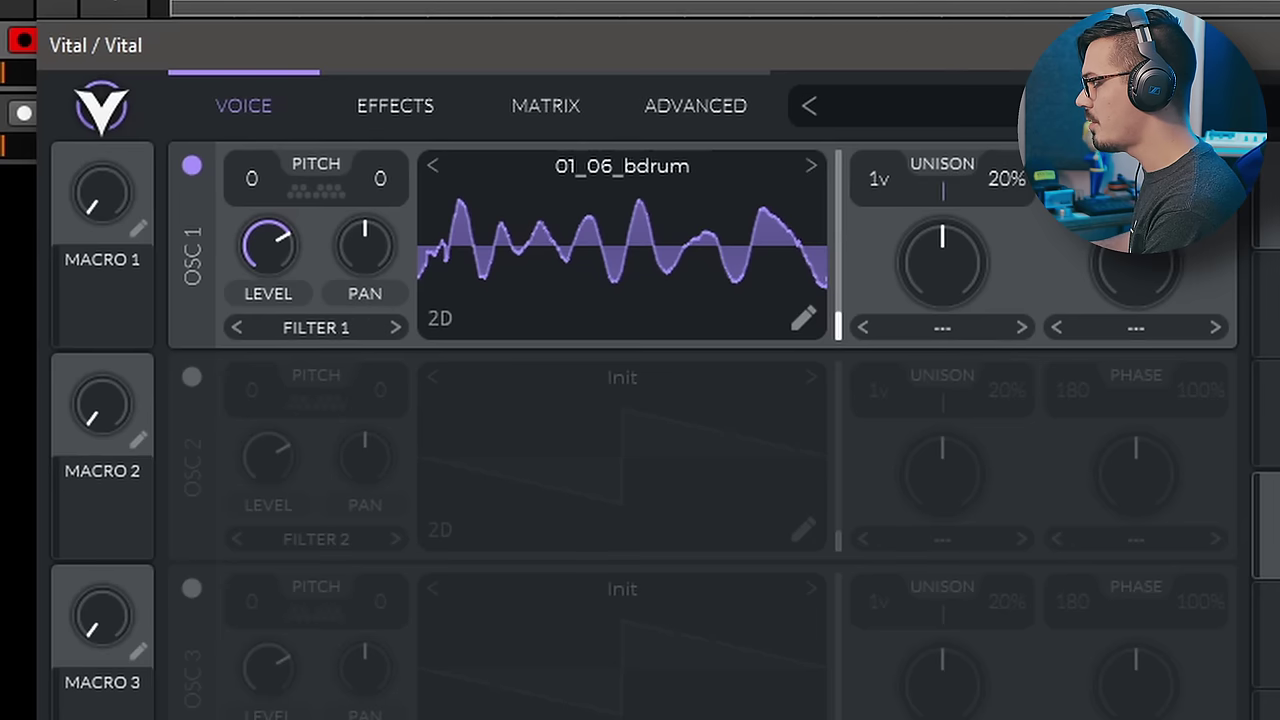
{"action": "right_click", "coordinate": [751, 272]}
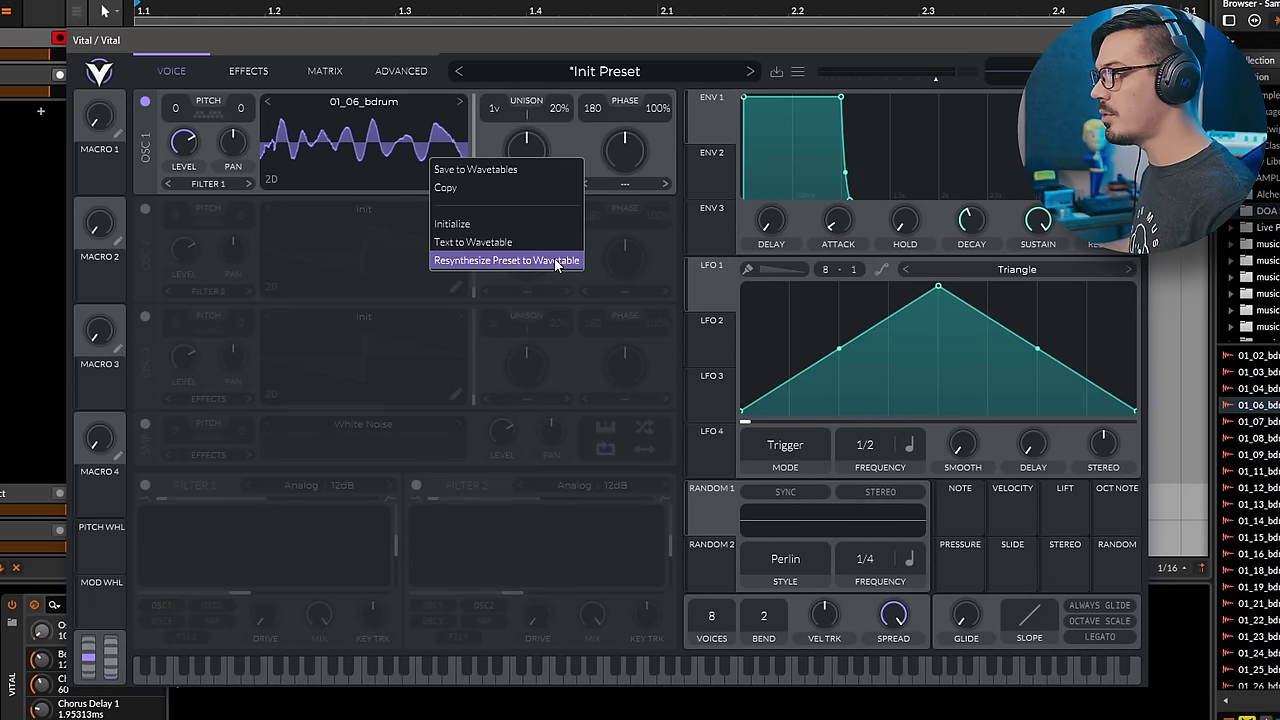
{"action": "left_click", "coordinate": [451, 180]}
In the 01_06_bdrum wavetable editor, add a keyframe at position 2034.8
{"action": "left_click", "coordinate": [456, 182]}
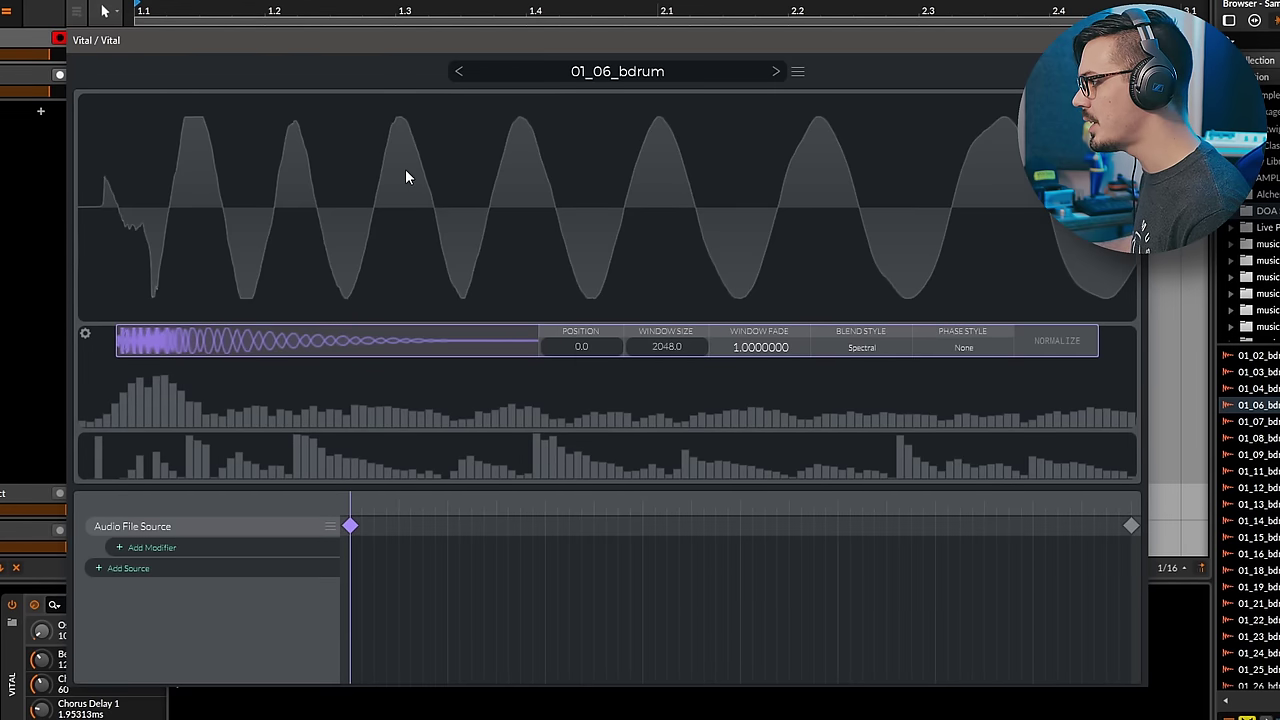
{"action": "left_click", "coordinate": [475, 527]}
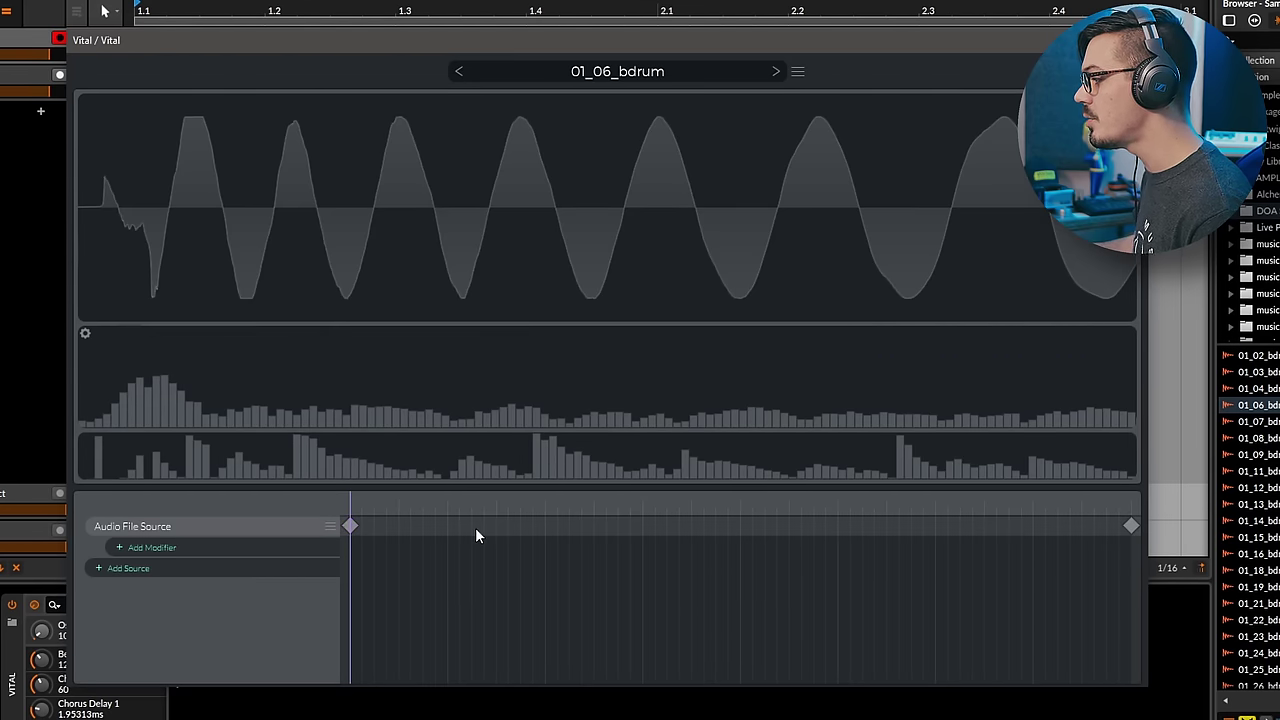
{"action": "left_click_drag", "start_coordinate": [481, 508], "coordinate": [472, 505]}
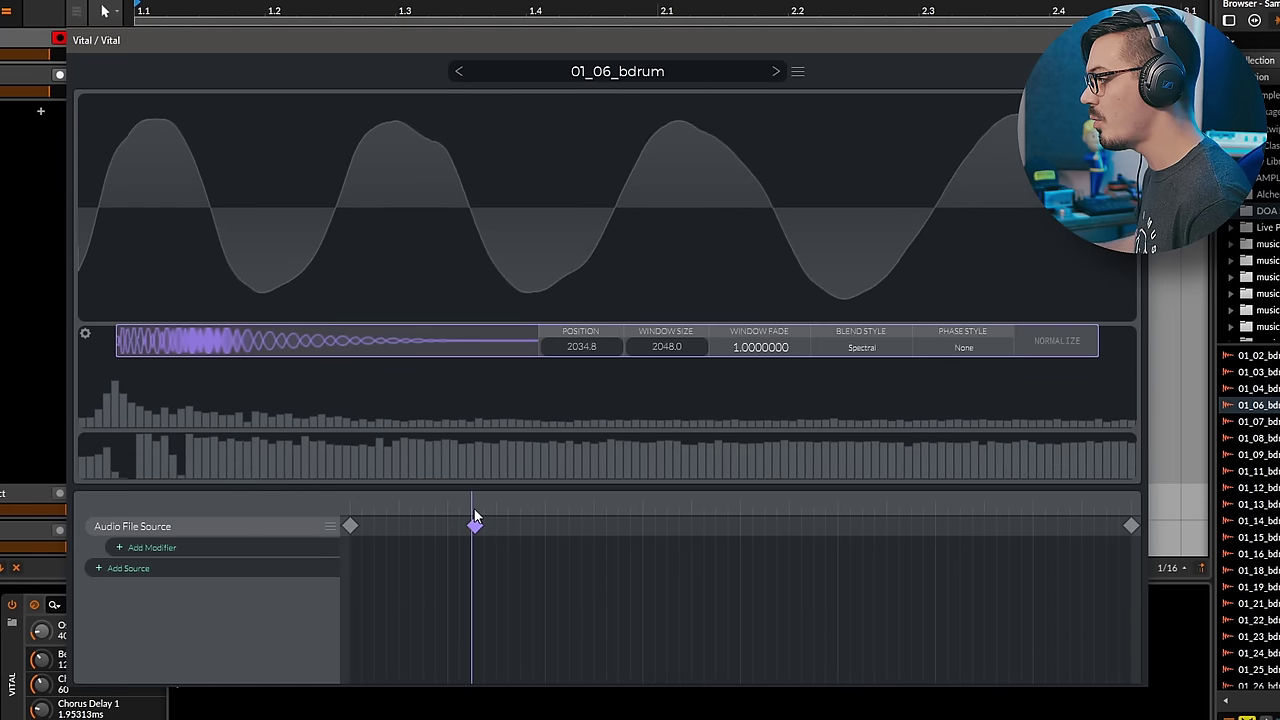
Add a Slew Limiter keyframe with down limit 0.435 and up limit 0.57, then close the editor
{"action": "left_click", "coordinate": [252, 547]}
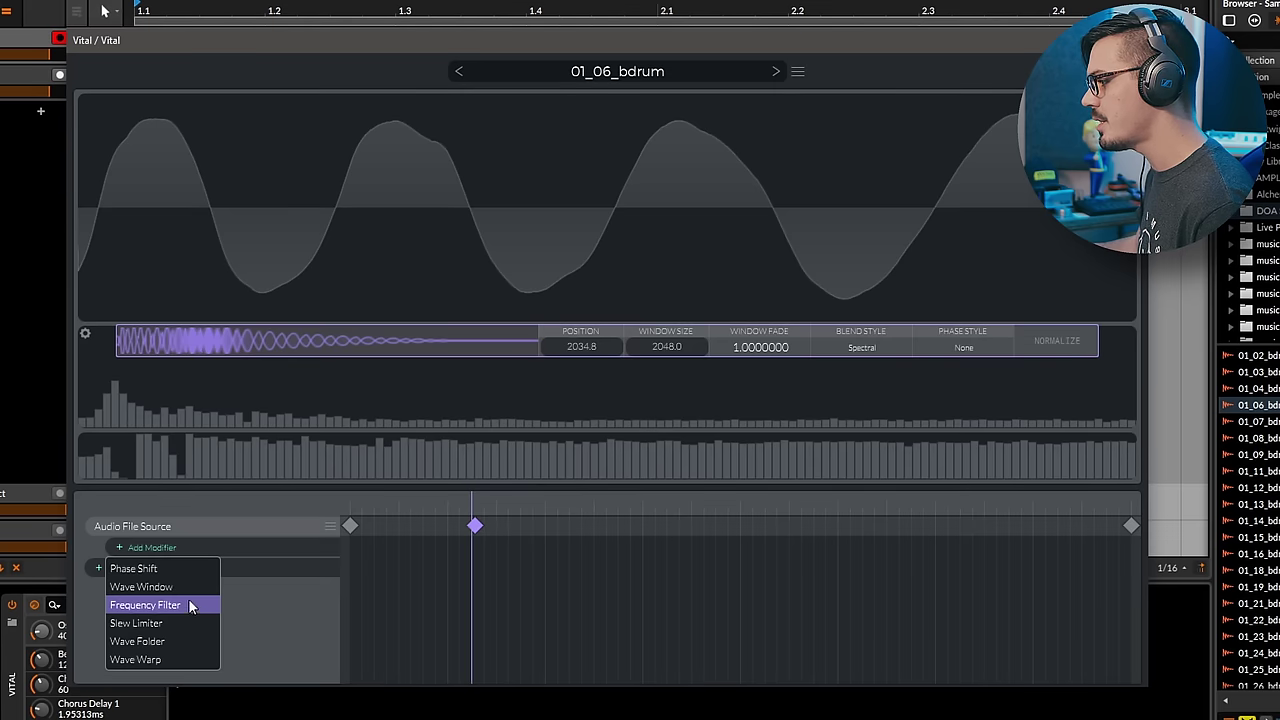
{"action": "left_click", "coordinate": [182, 621]}
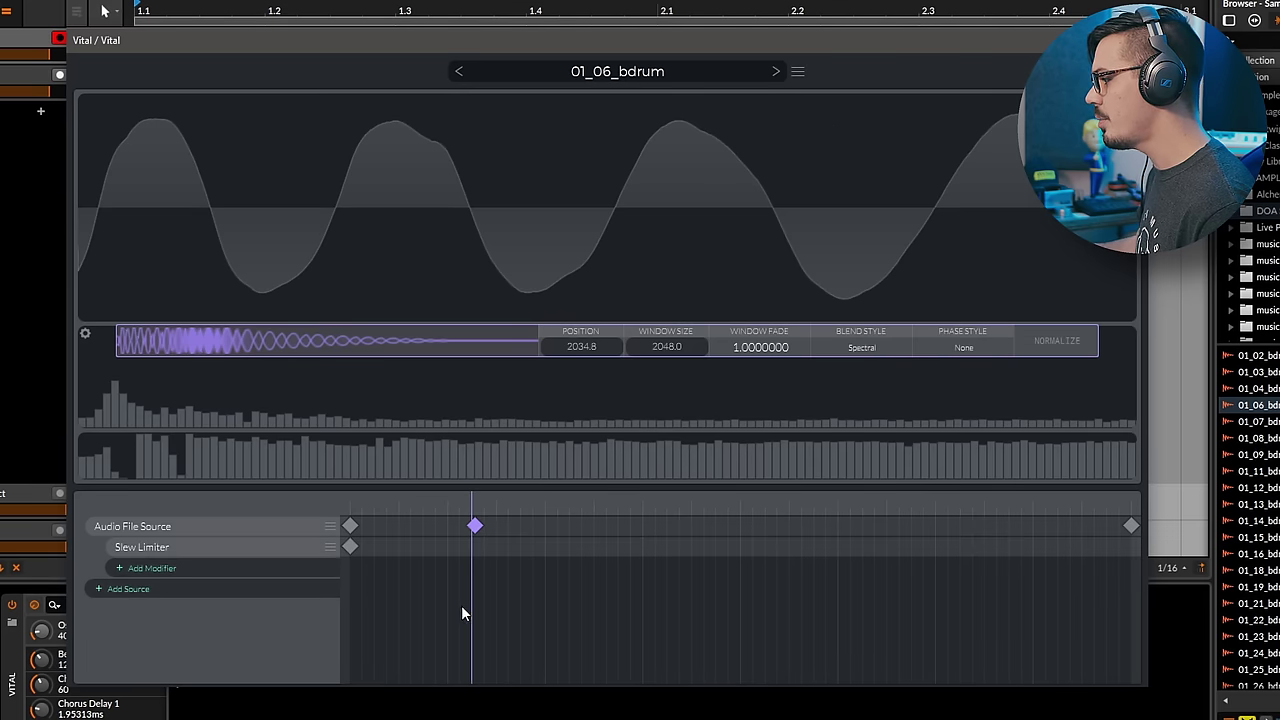
{"action": "left_click", "coordinate": [350, 547]}
{"action": "double_click", "coordinate": [474, 547]}
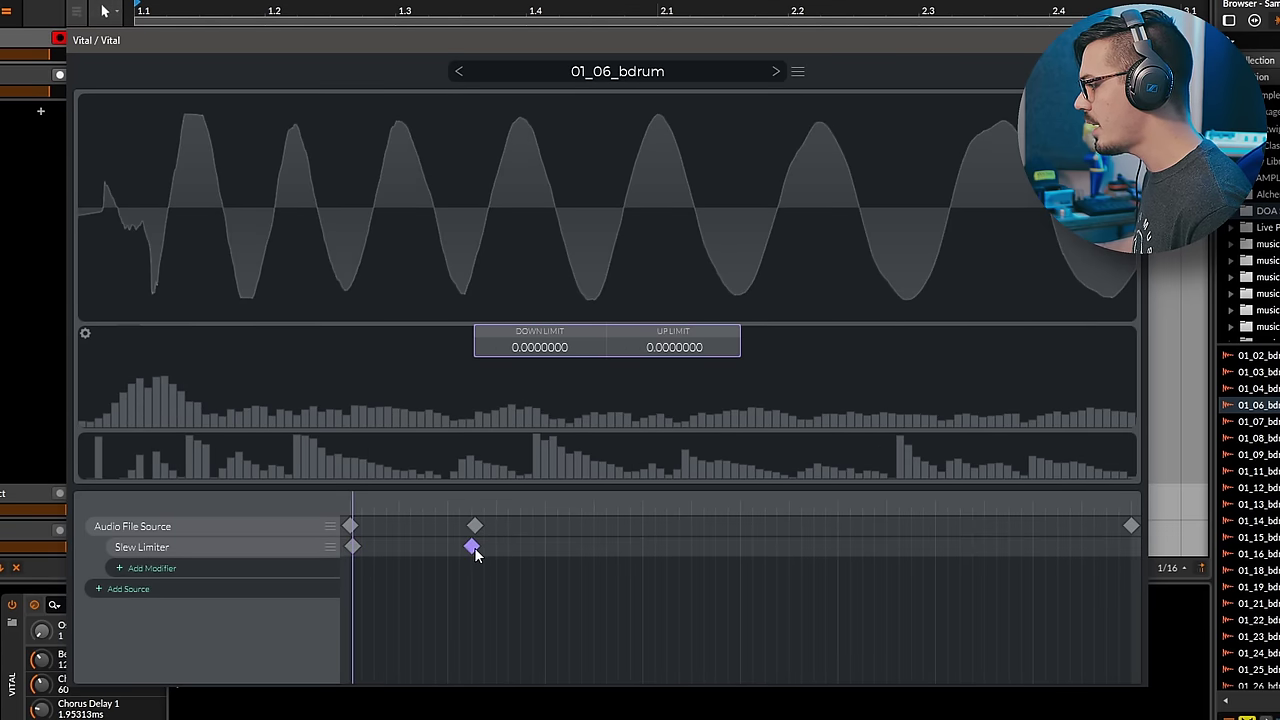
{"action": "left_click", "coordinate": [472, 503]}
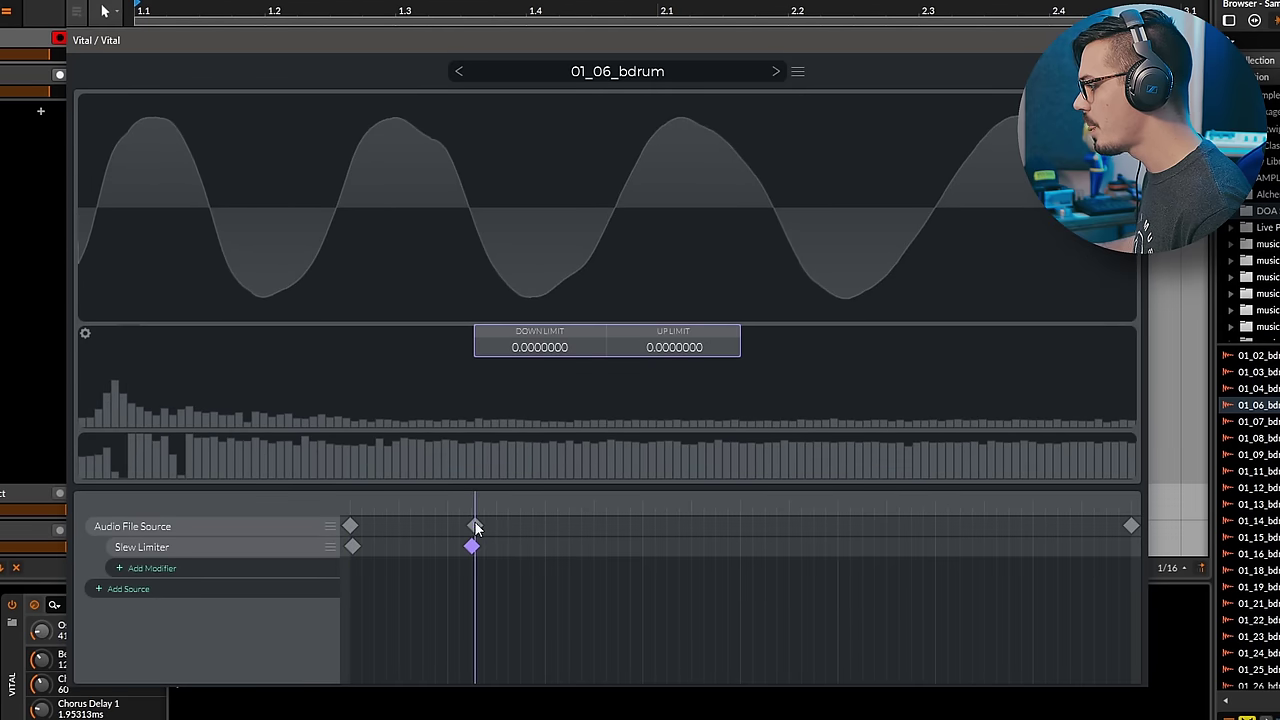
{"action": "left_click_drag", "start_coordinate": [509, 347], "coordinate": [517, 286]}
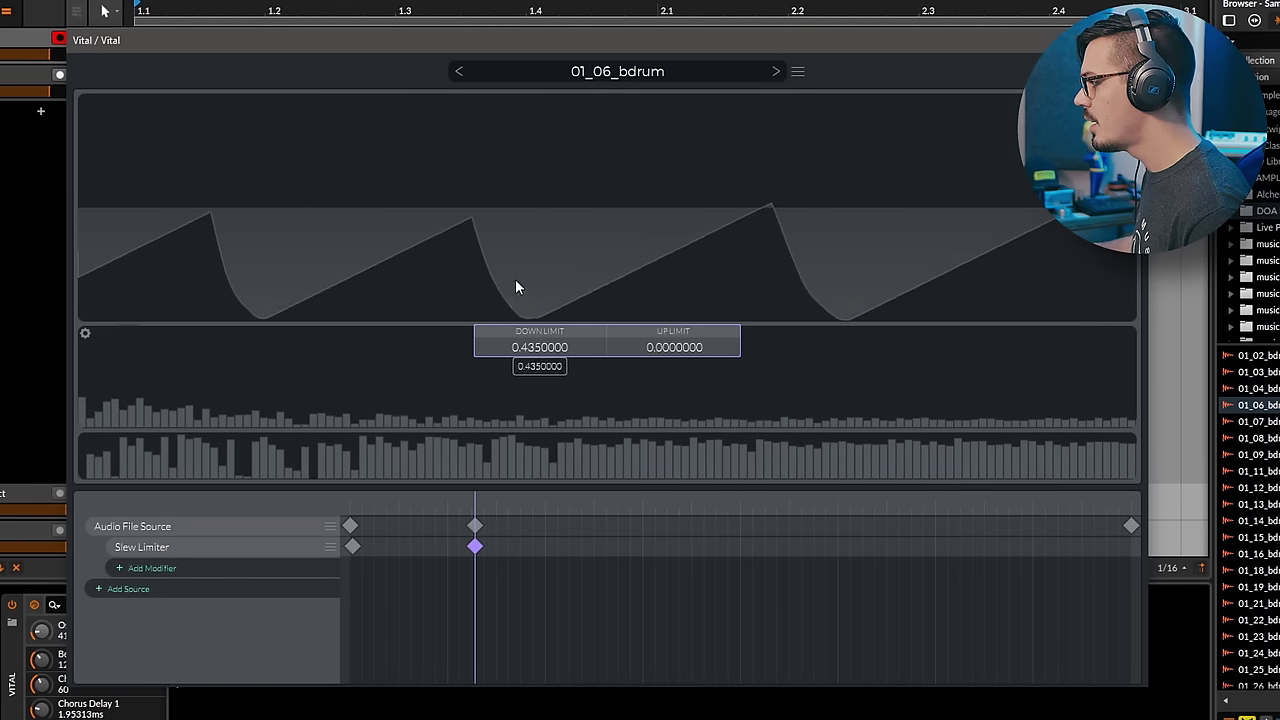
{"action": "left_click_drag", "start_coordinate": [650, 346], "coordinate": [829, 230]}
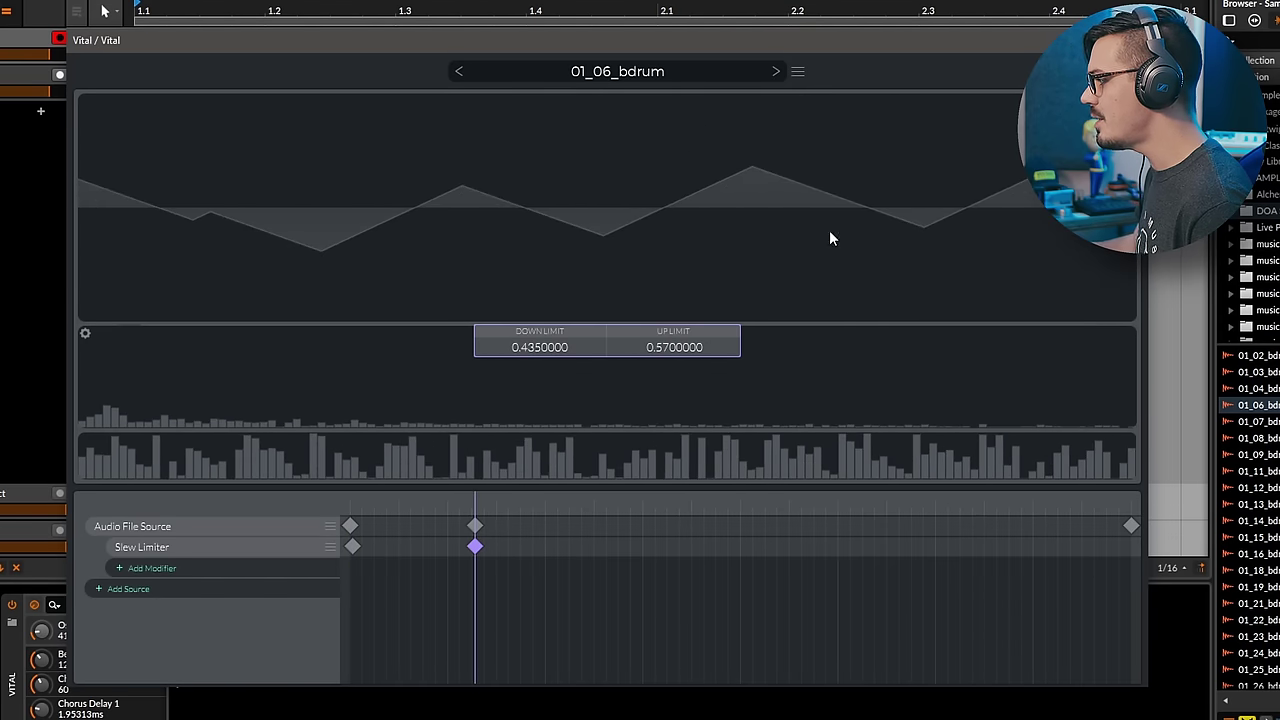
{"action": "key", "text": "Escape"}
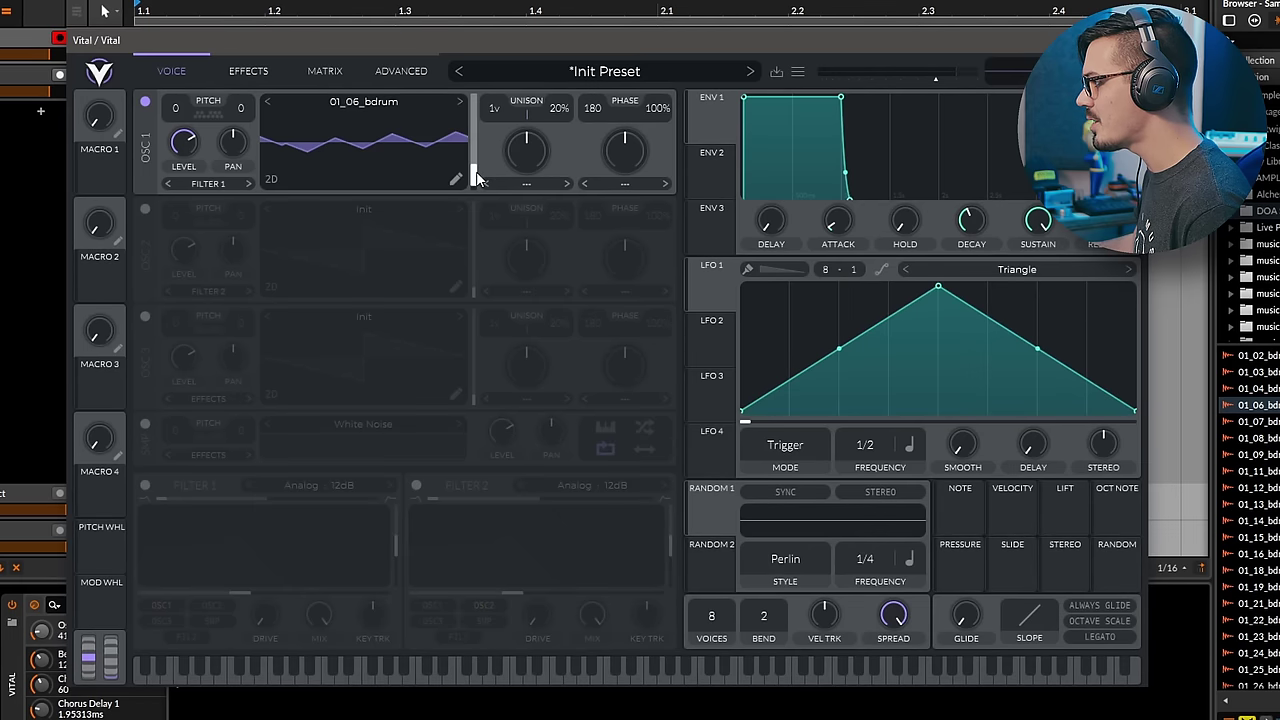
Sweep oscillator 1's wavetable position to about 0.685
{"action": "left_click_drag", "start_coordinate": [476, 171], "coordinate": [472, 208]}
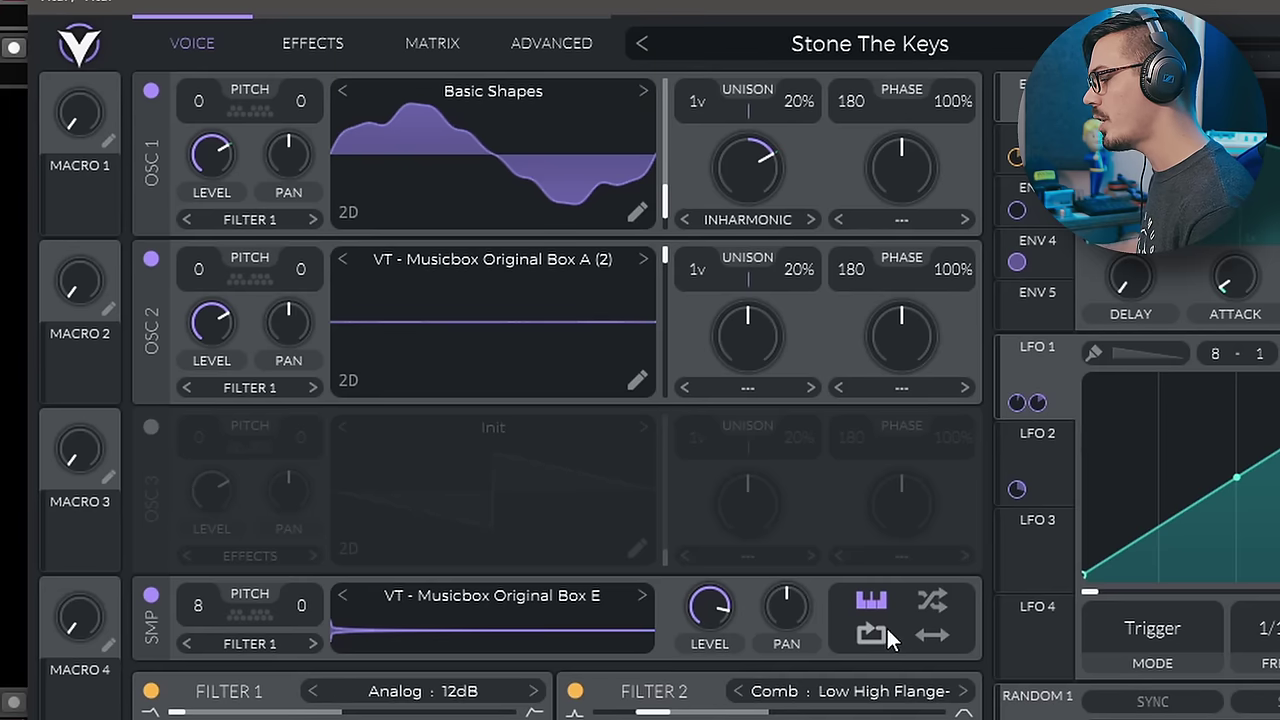
Look over the Stone The Keys effects chain and oscillators, opening oscillator 1's distortion modes
{"action": "left_click", "coordinate": [315, 40]}
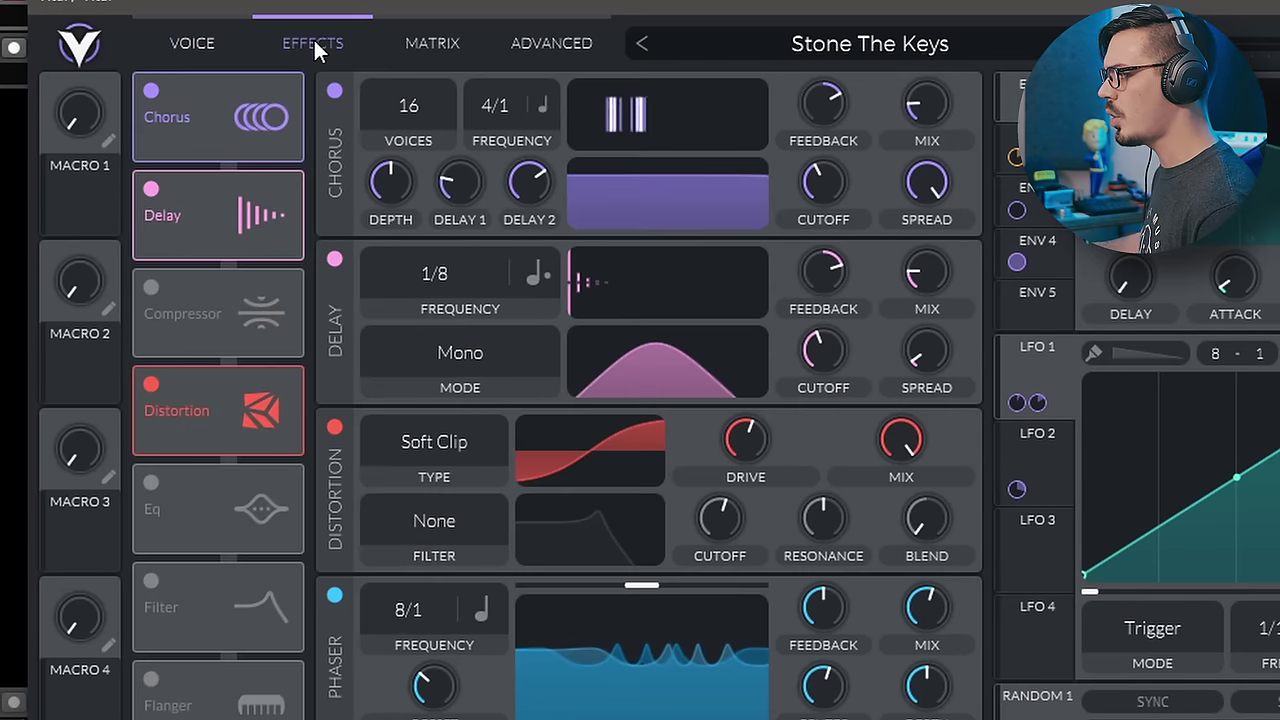
{"action": "left_click", "coordinate": [218, 40]}
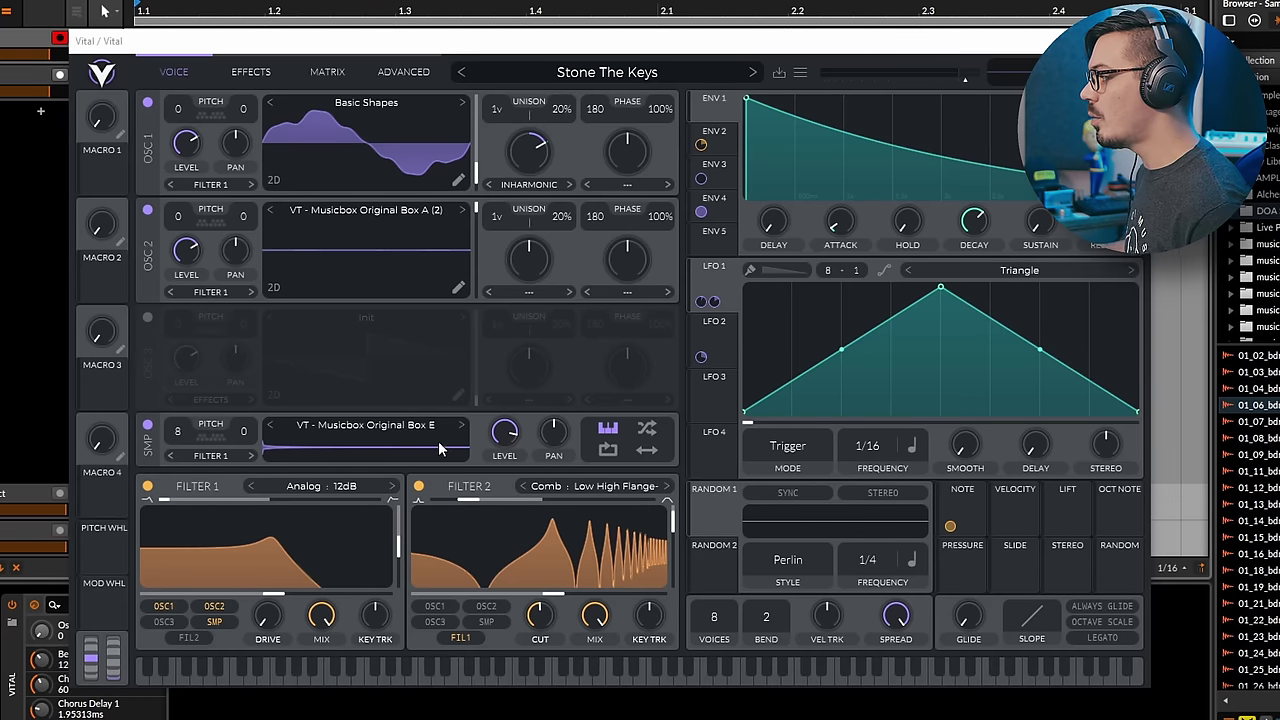
{"action": "left_click", "coordinate": [613, 181]}
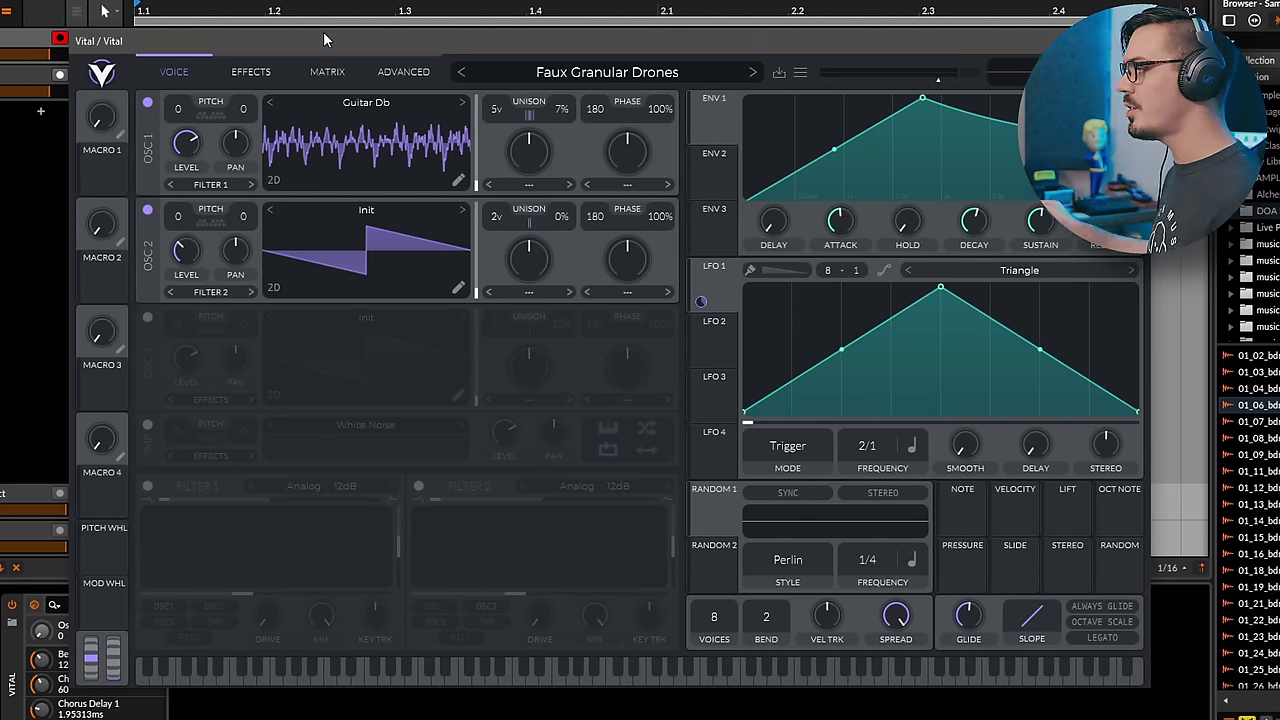
Set oscillator 2's phase mode to Sync and modulate its sync amount with LFO 2
{"action": "left_click", "coordinate": [614, 295]}
{"action": "left_click", "coordinate": [620, 347]}
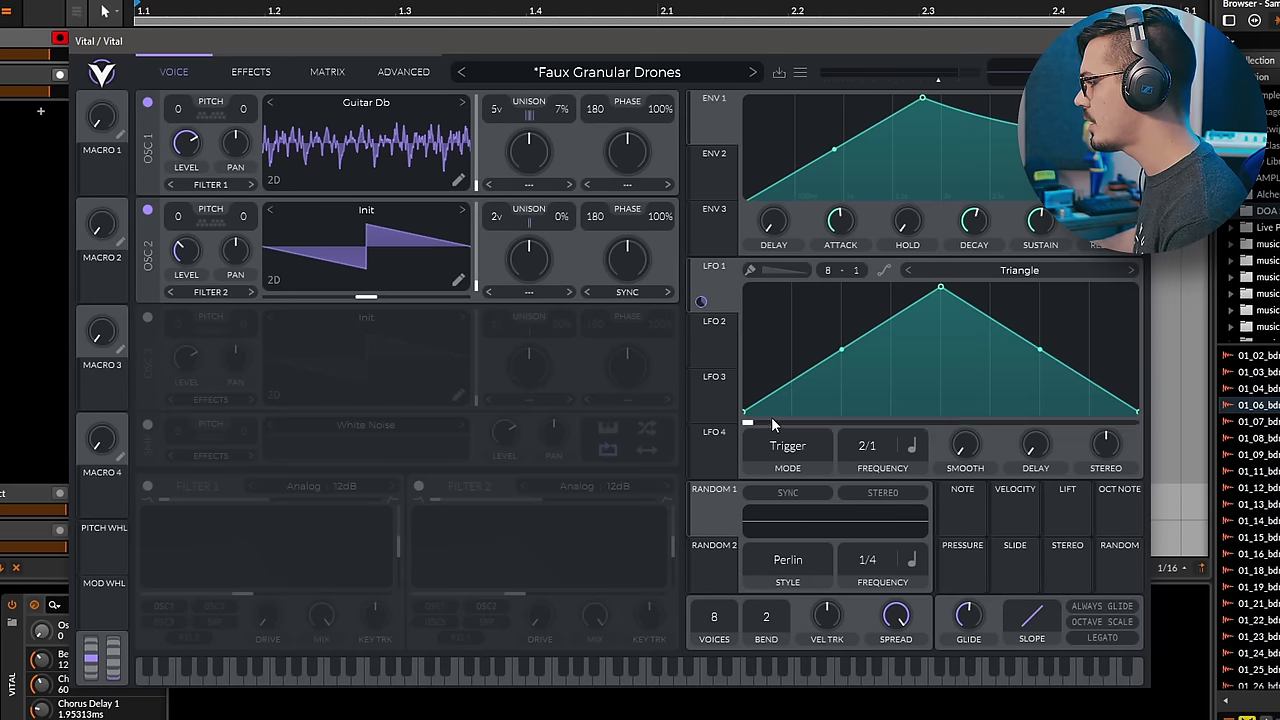
{"action": "left_click", "coordinate": [715, 340]}
{"action": "left_click_drag", "start_coordinate": [713, 352], "coordinate": [622, 268]}
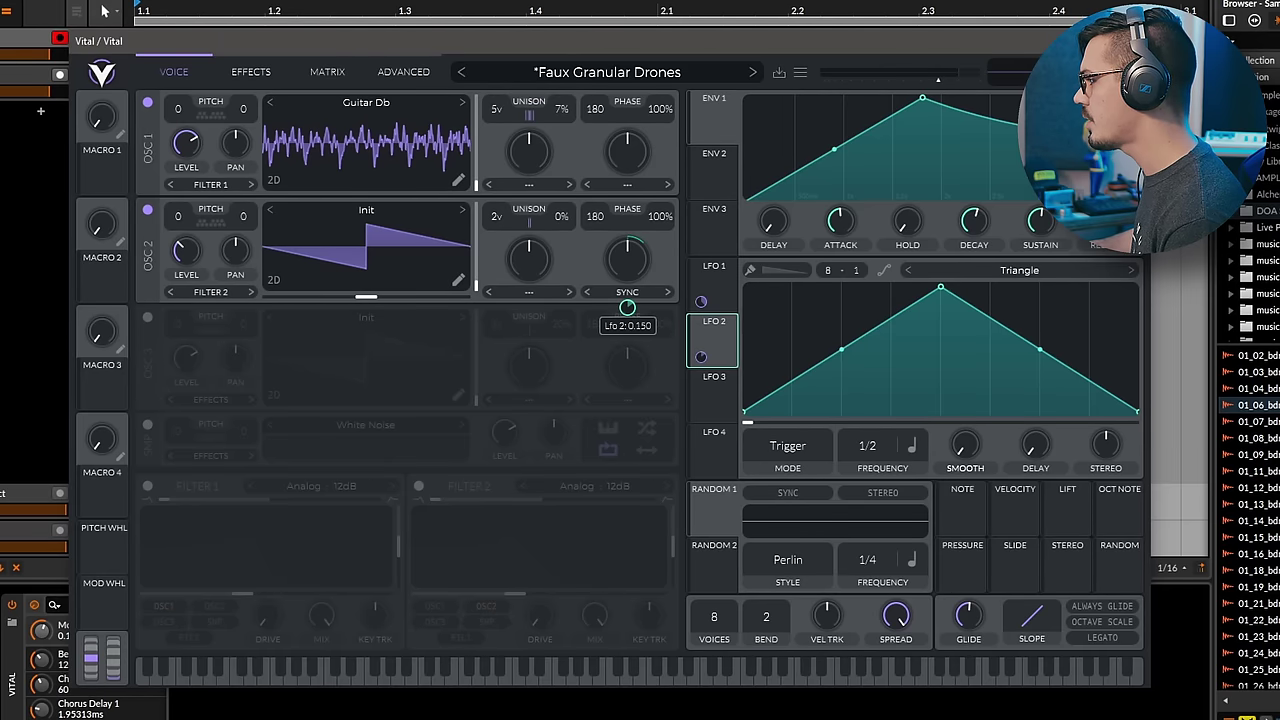
Route Random 1 to the flanger centre and make its rate free-running in seconds
{"action": "left_click", "coordinate": [263, 75]}
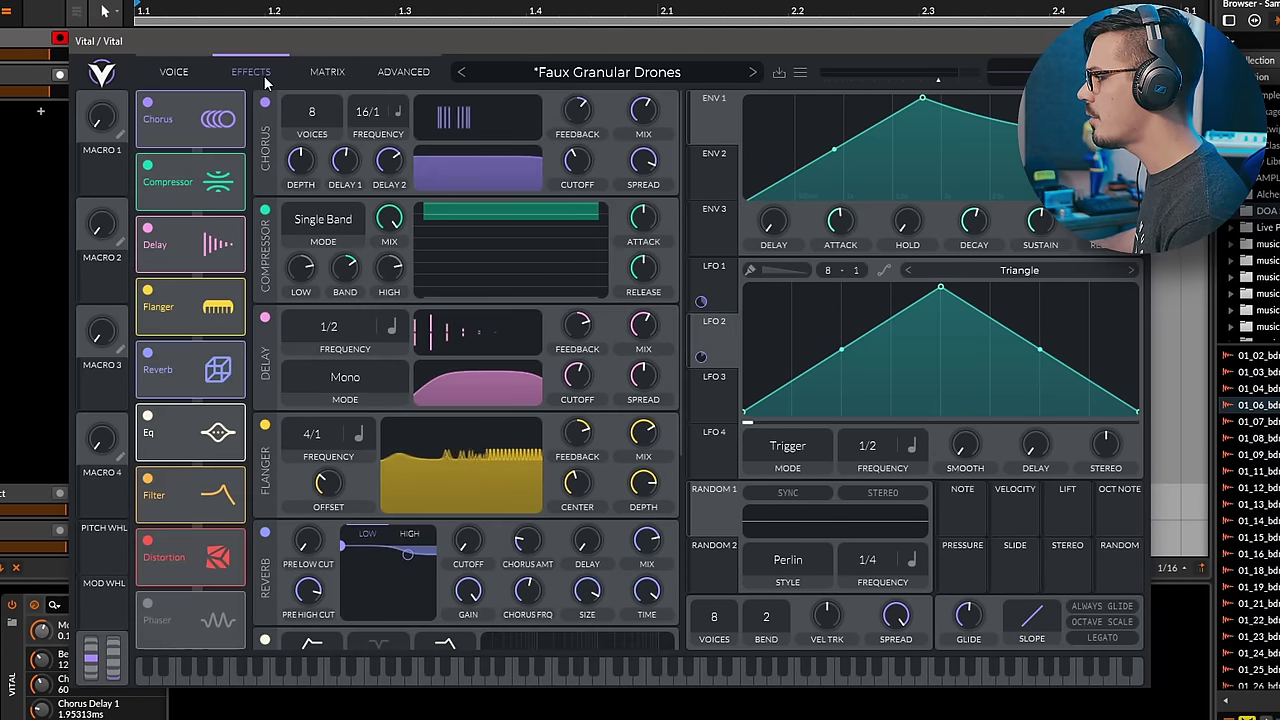
{"action": "scroll", "coordinate": [289, 300], "scroll_direction": "down", "scroll_amount": 3}
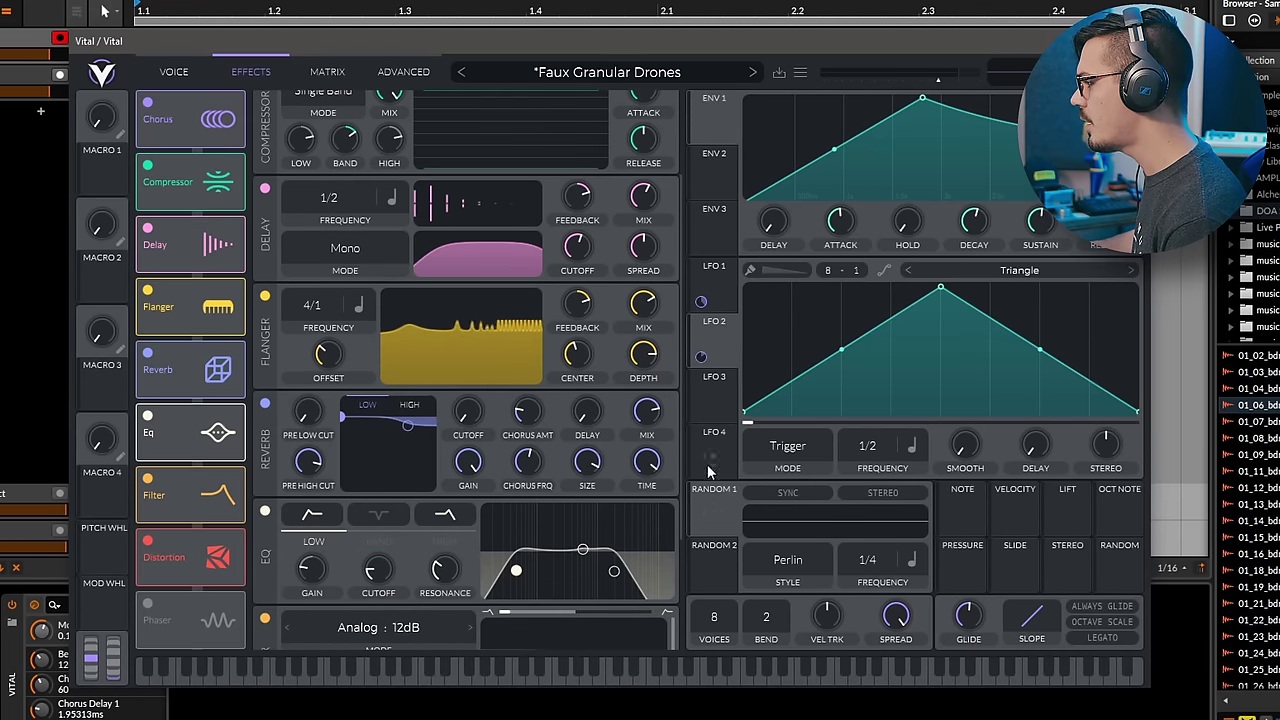
{"action": "left_click_drag", "start_coordinate": [722, 510], "coordinate": [577, 393]}
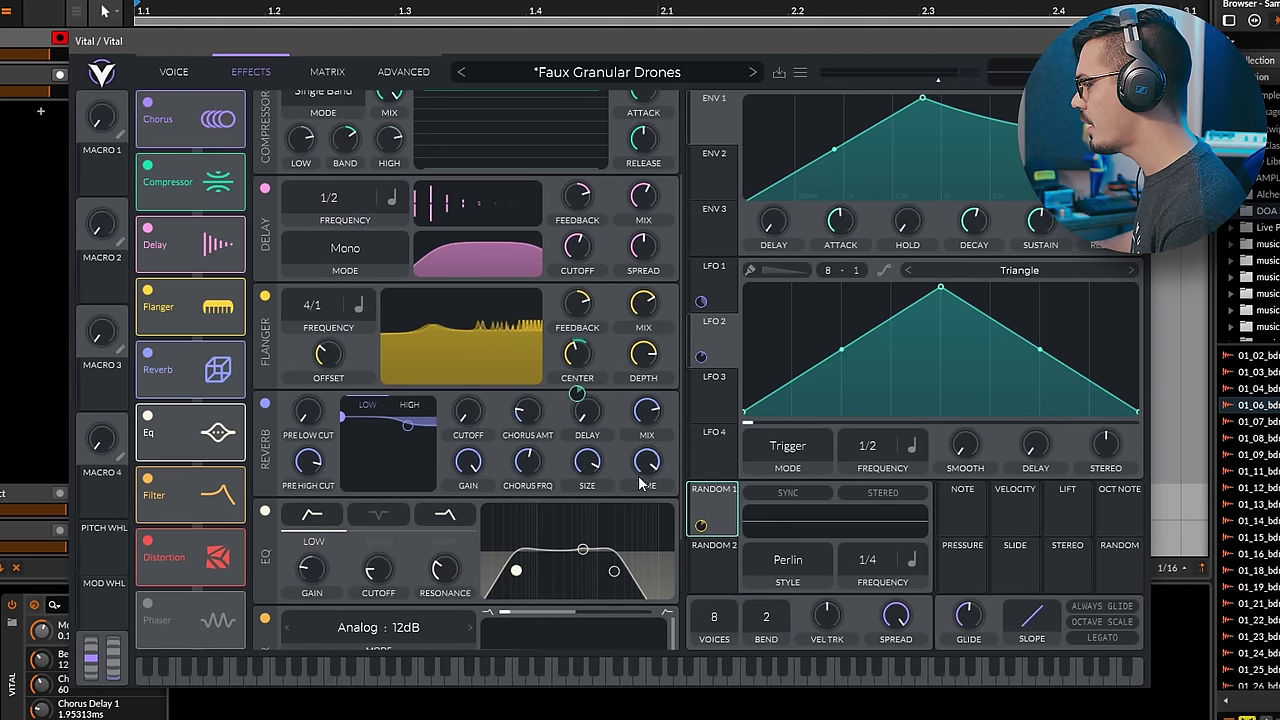
{"action": "left_click", "coordinate": [911, 560]}
{"action": "left_click", "coordinate": [918, 587]}
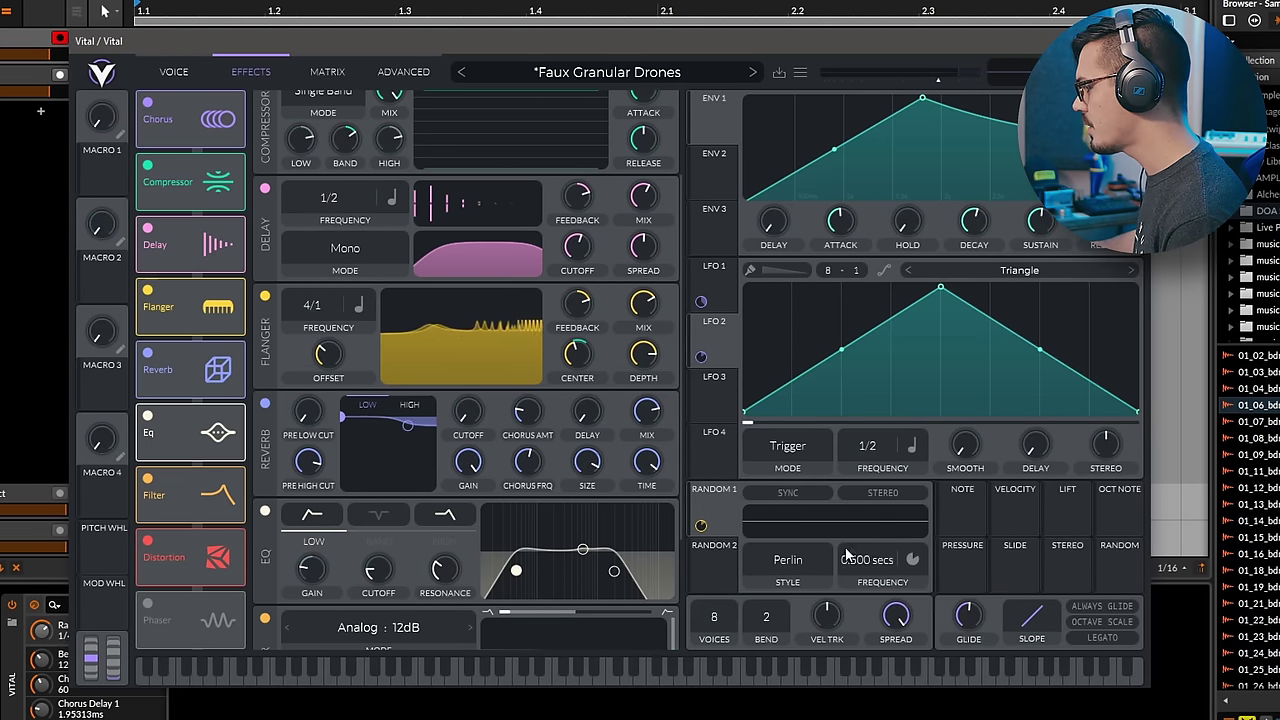
Route LFO 3 to the EQ high-band cutoff and make its rate free-running in seconds
{"action": "scroll", "coordinate": [583, 467], "scroll_direction": "down", "scroll_amount": 3}
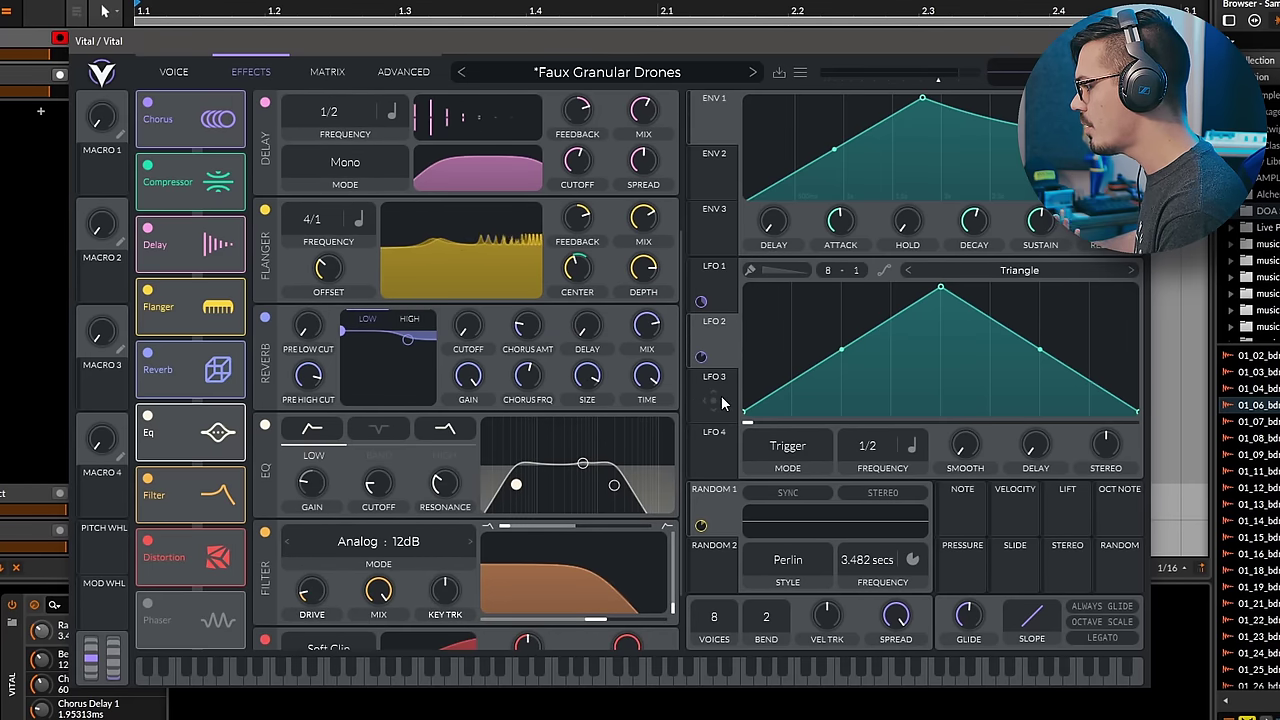
{"action": "left_click_drag", "start_coordinate": [714, 398], "coordinate": [400, 476]}
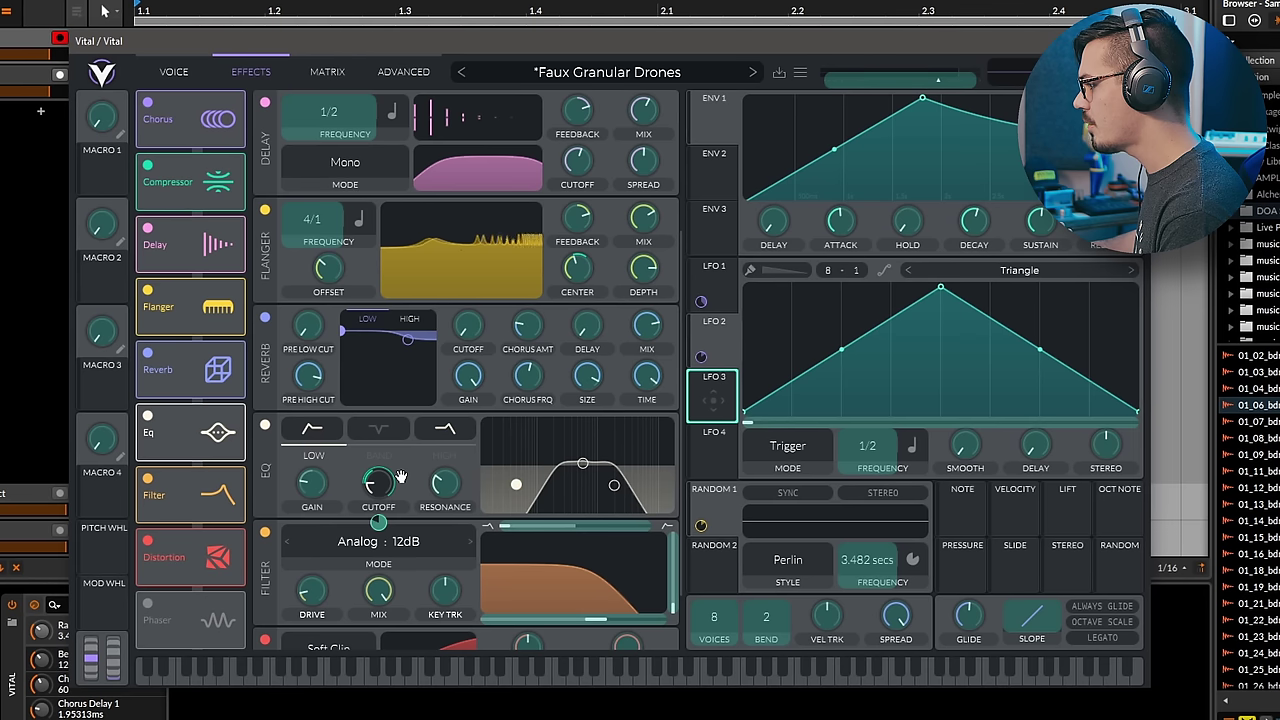
{"action": "left_click", "coordinate": [446, 458]}
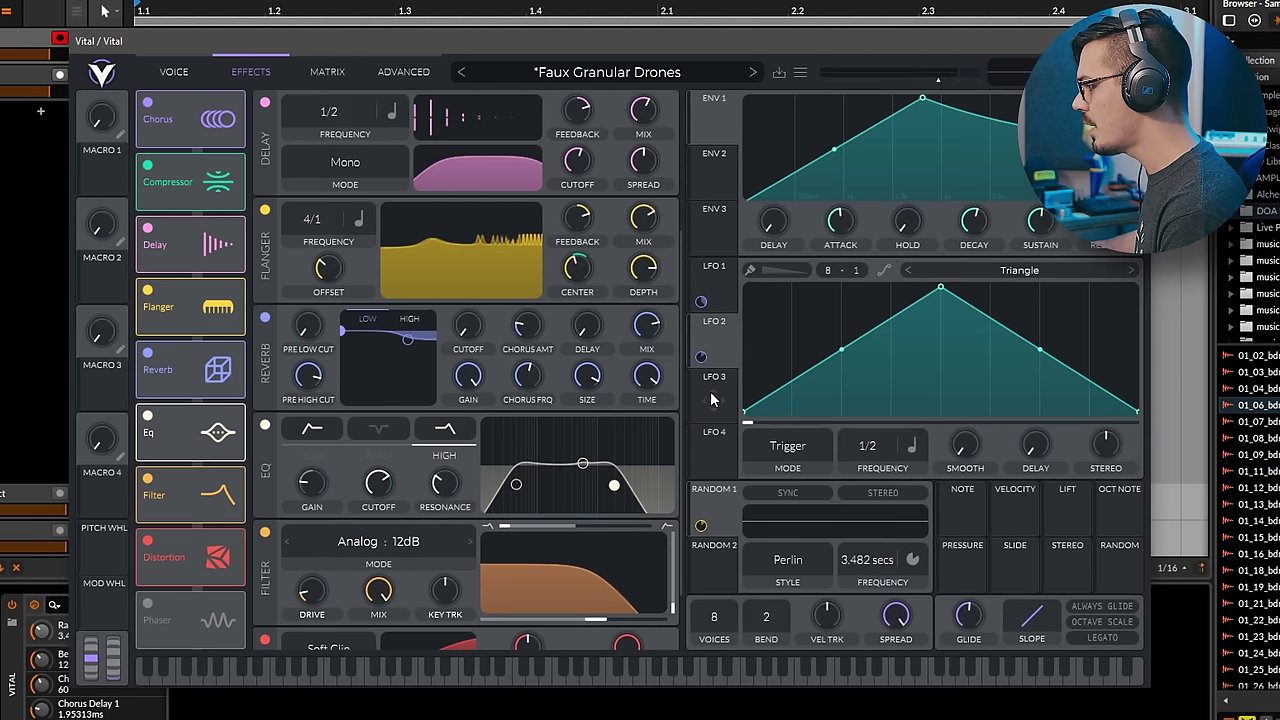
{"action": "left_click_drag", "start_coordinate": [711, 398], "coordinate": [383, 474]}
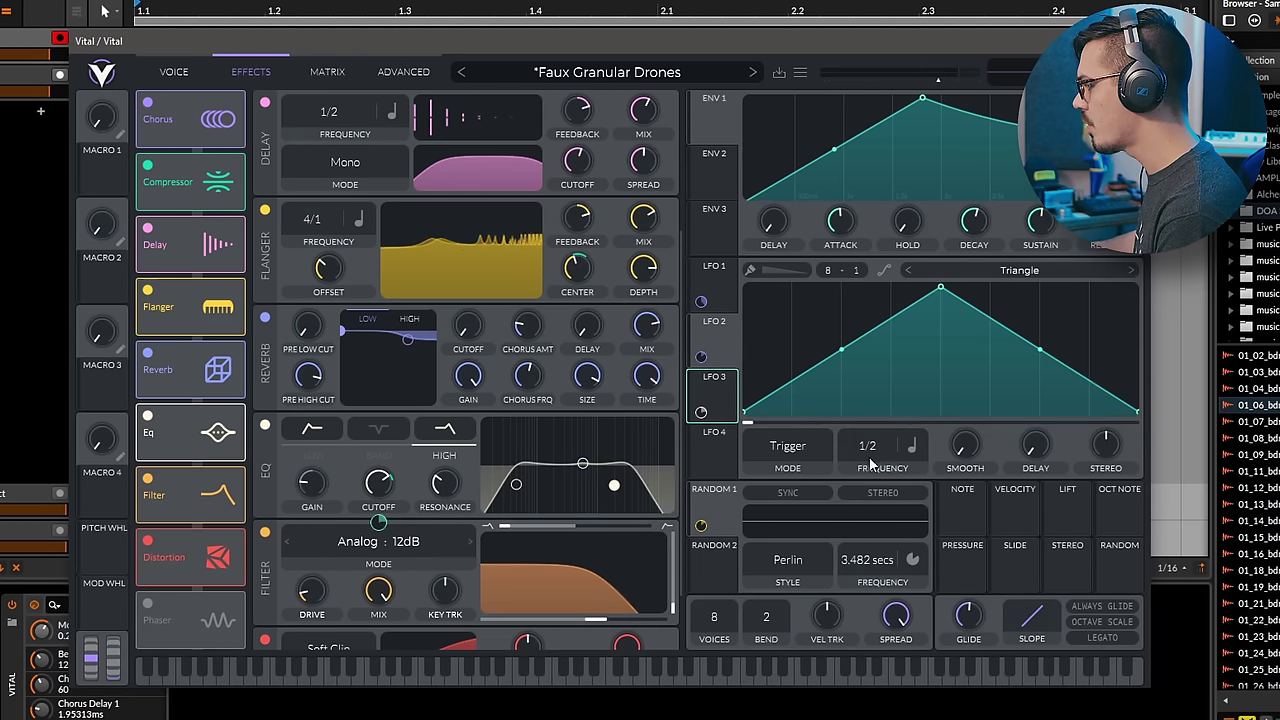
{"action": "left_click", "coordinate": [912, 446]}
{"action": "left_click", "coordinate": [915, 462]}
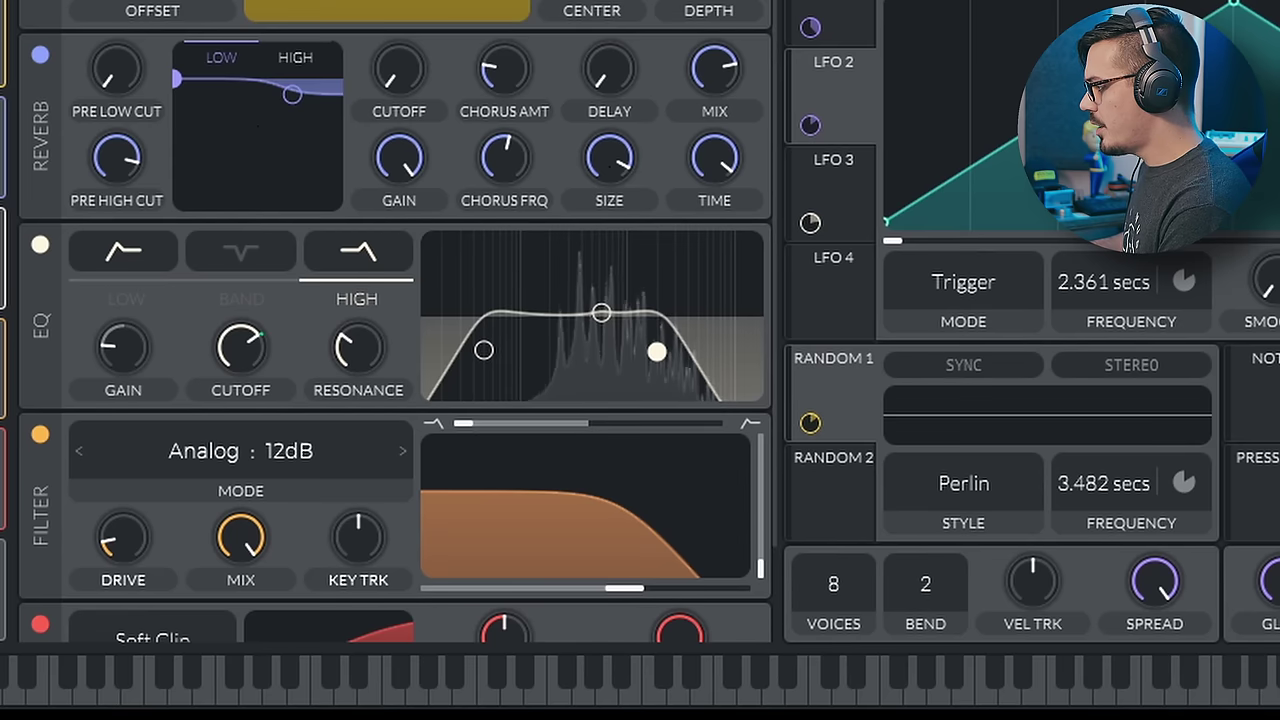
Set Random 2 to Sample & Hold, route it to LFO 3's EQ cutoff depth, and view the matrix
{"action": "mouse_move", "coordinate": [256, 346]}
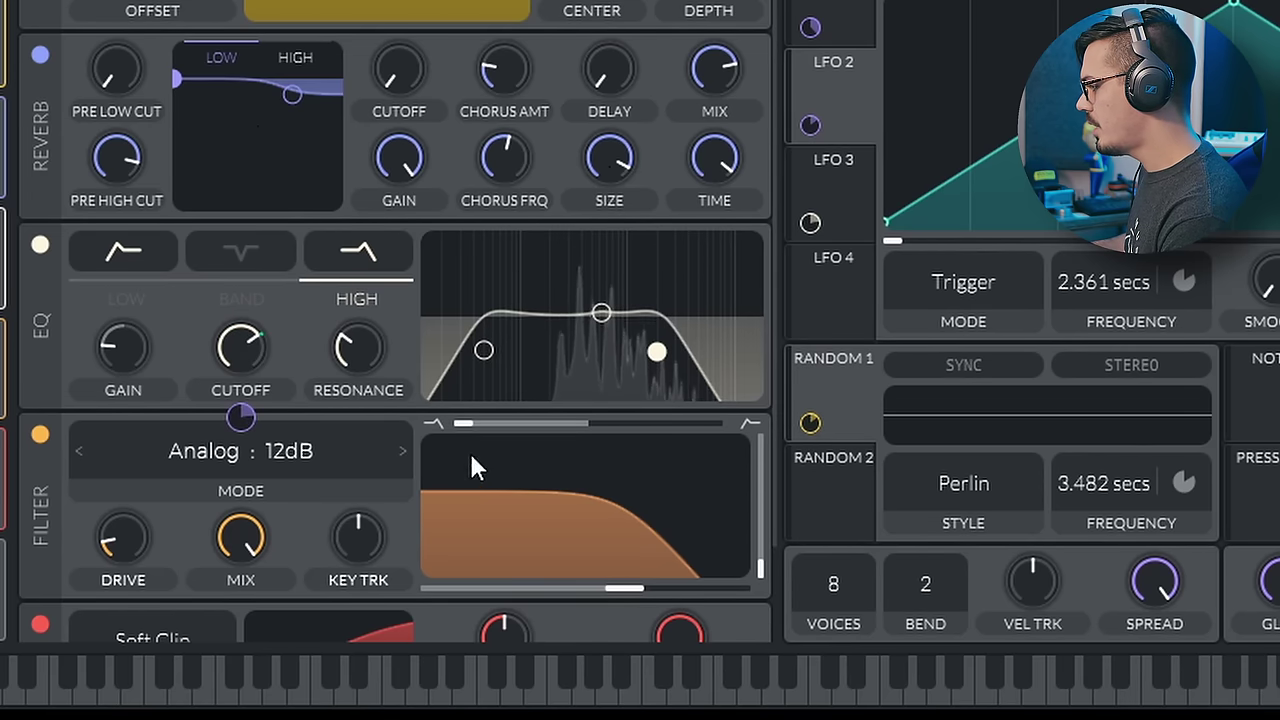
{"action": "left_click", "coordinate": [812, 500]}
{"action": "left_click", "coordinate": [1002, 490]}
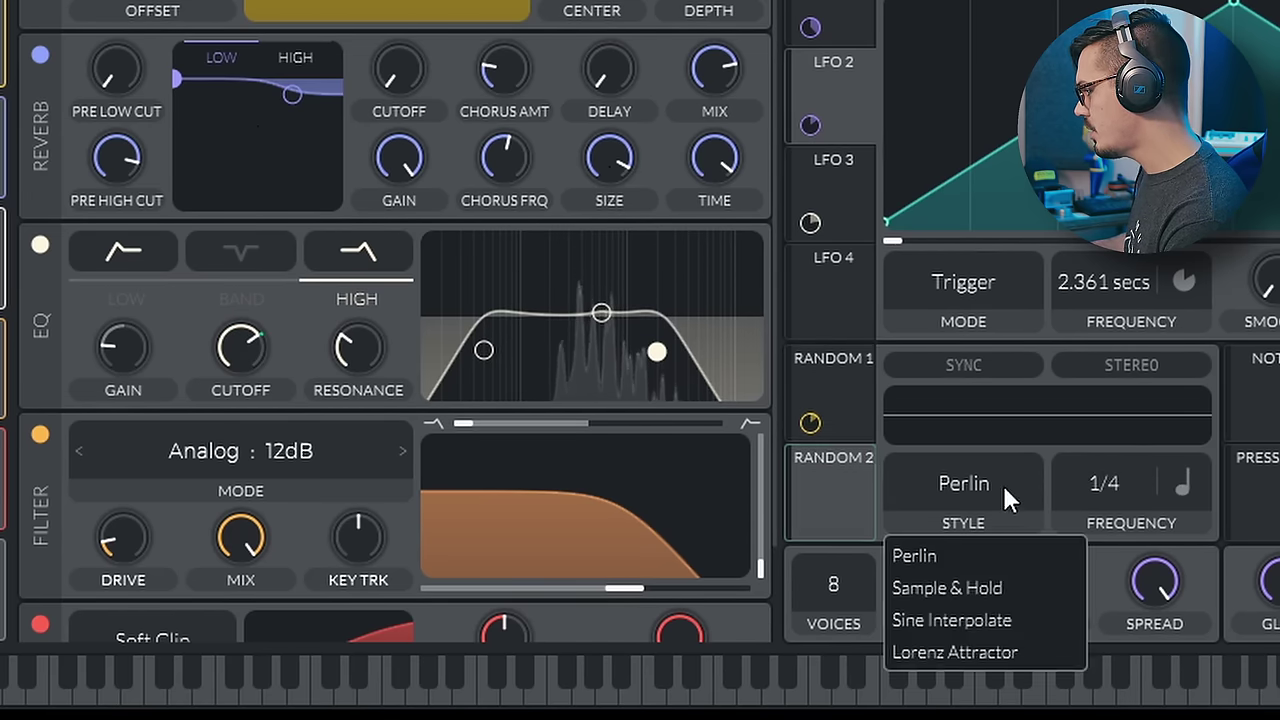
{"action": "left_click", "coordinate": [1016, 586]}
{"action": "left_click_drag", "start_coordinate": [837, 500], "coordinate": [215, 425]}
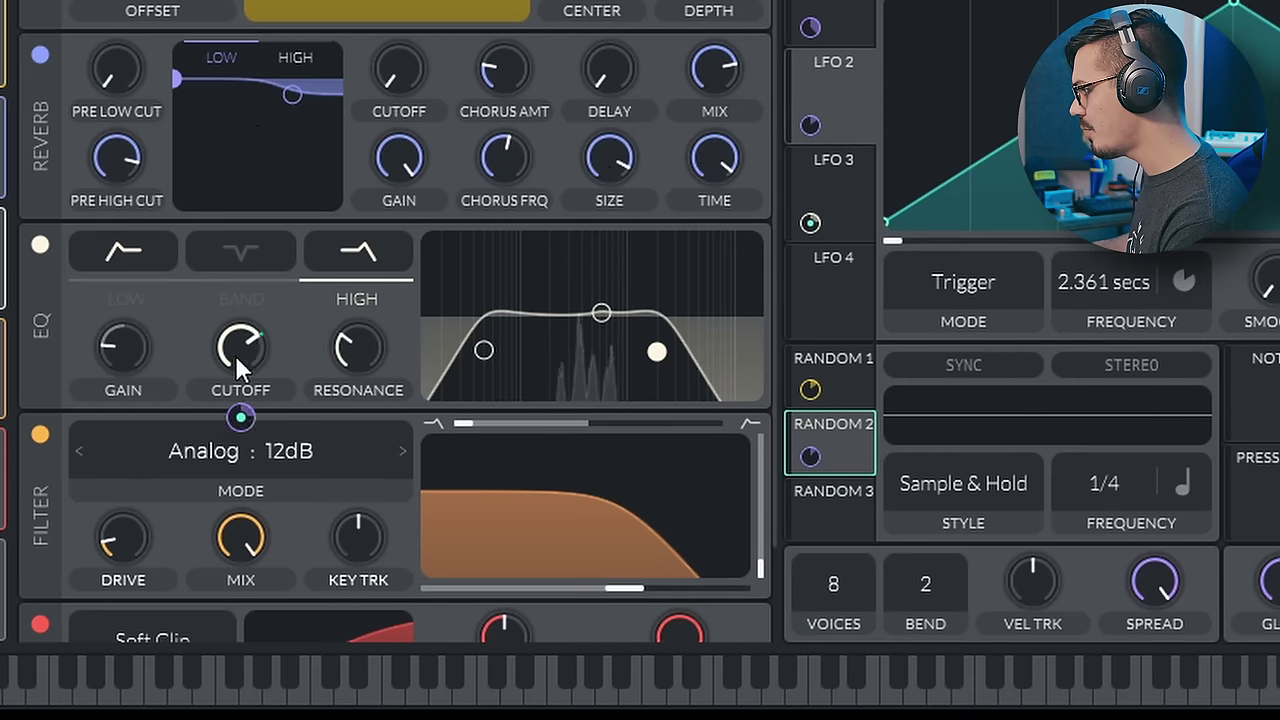
{"action": "mouse_move", "coordinate": [240, 418]}
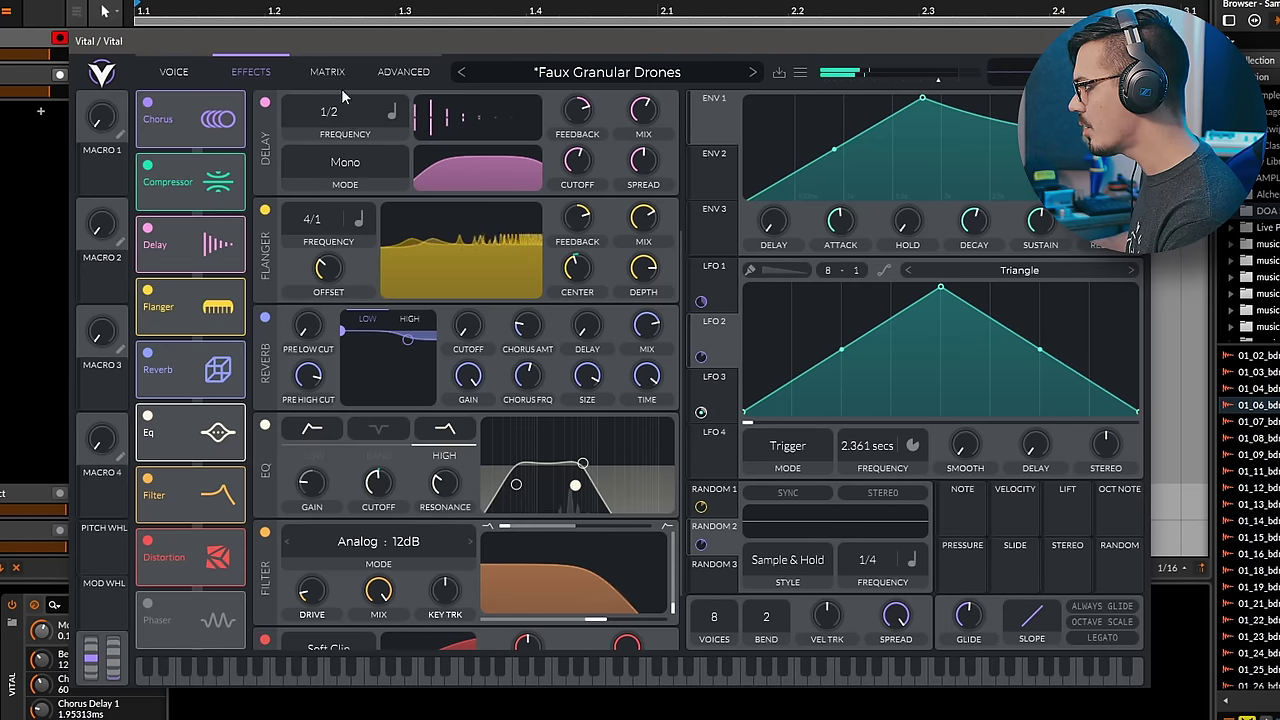
{"action": "left_click", "coordinate": [335, 74]}
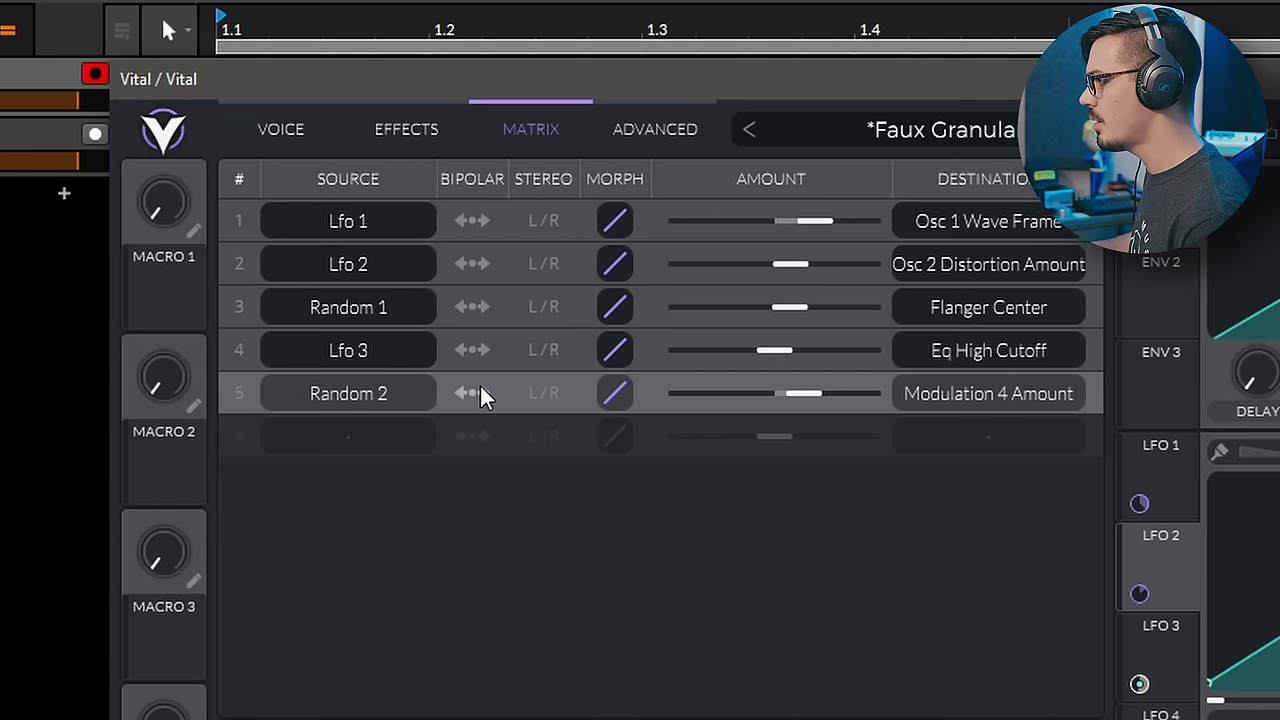
Make the Lfo 3 EQ High Cutoff route bipolar, inspect Flanger Center modulation options, and stereo route 1
{"action": "left_click", "coordinate": [478, 355]}
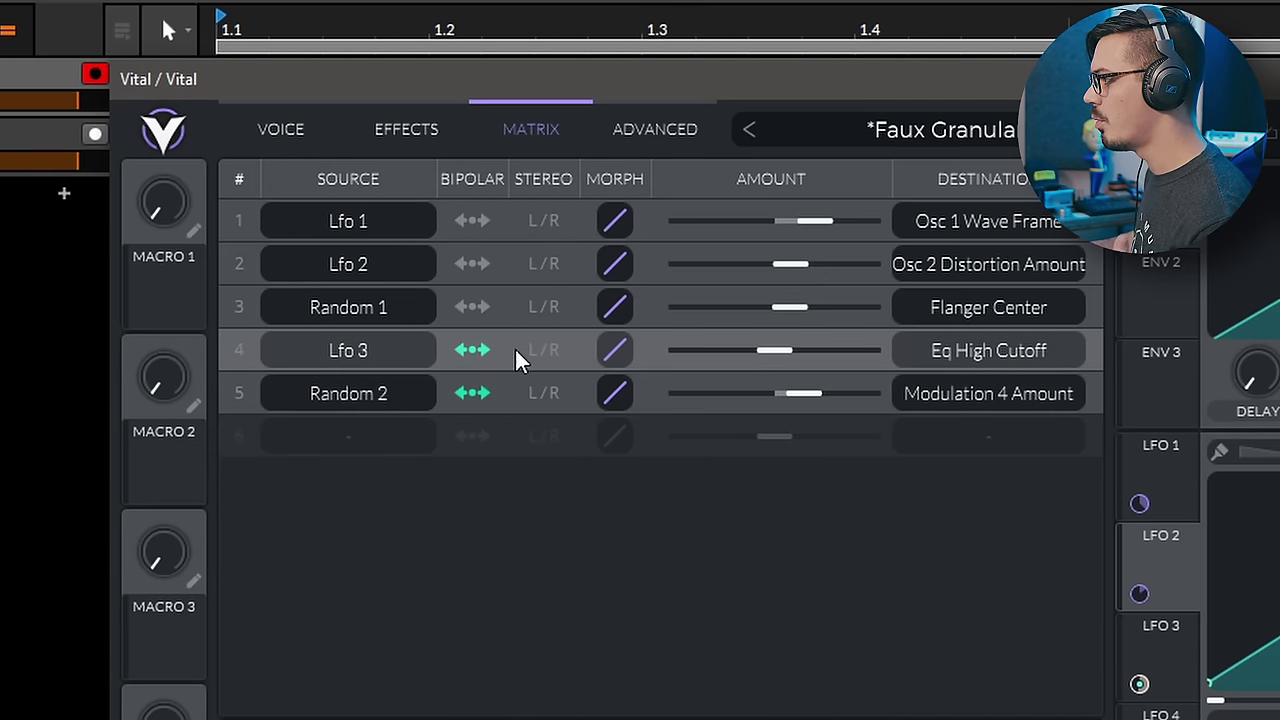
{"action": "left_click", "coordinate": [452, 146]}
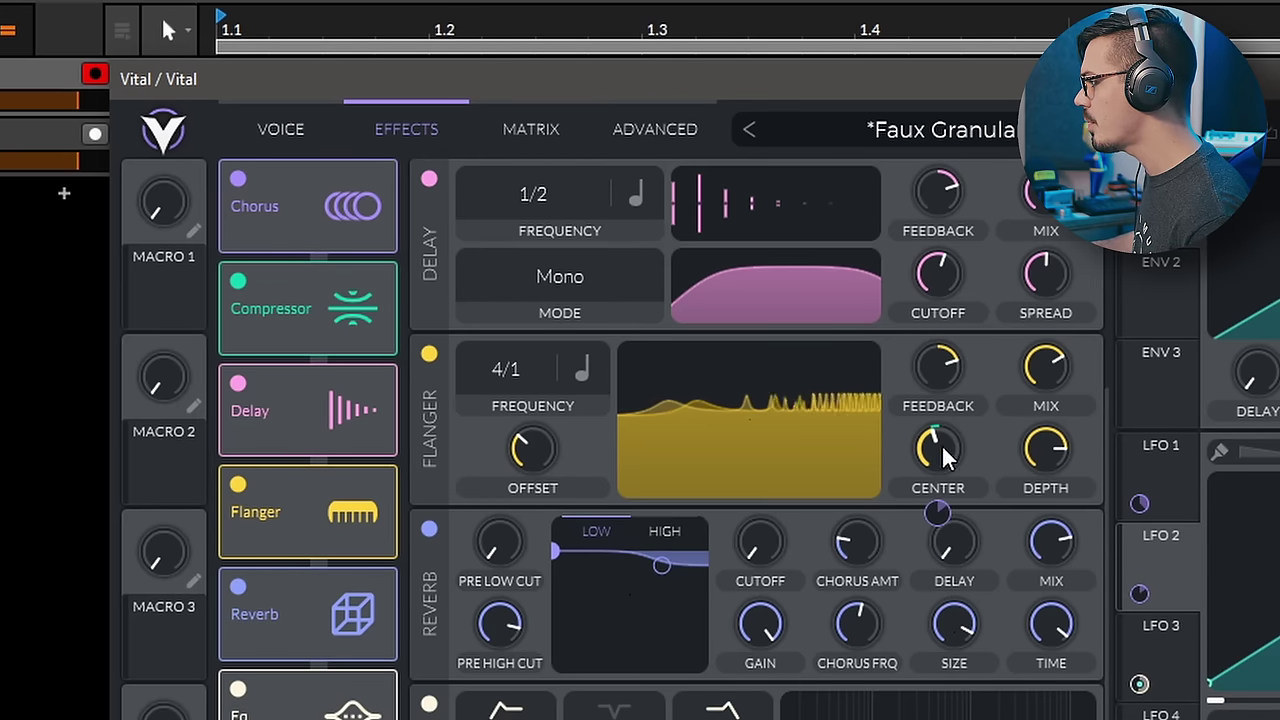
{"action": "right_click", "coordinate": [941, 507]}
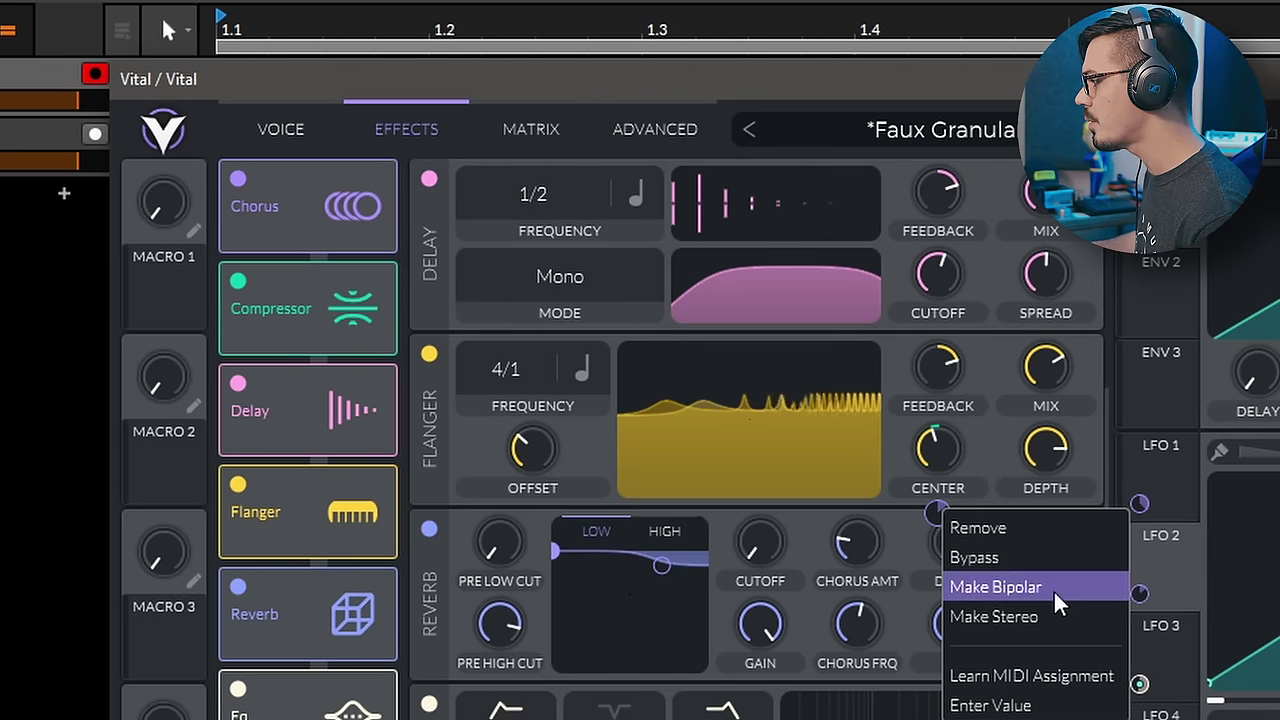
{"action": "left_click", "coordinate": [540, 143]}
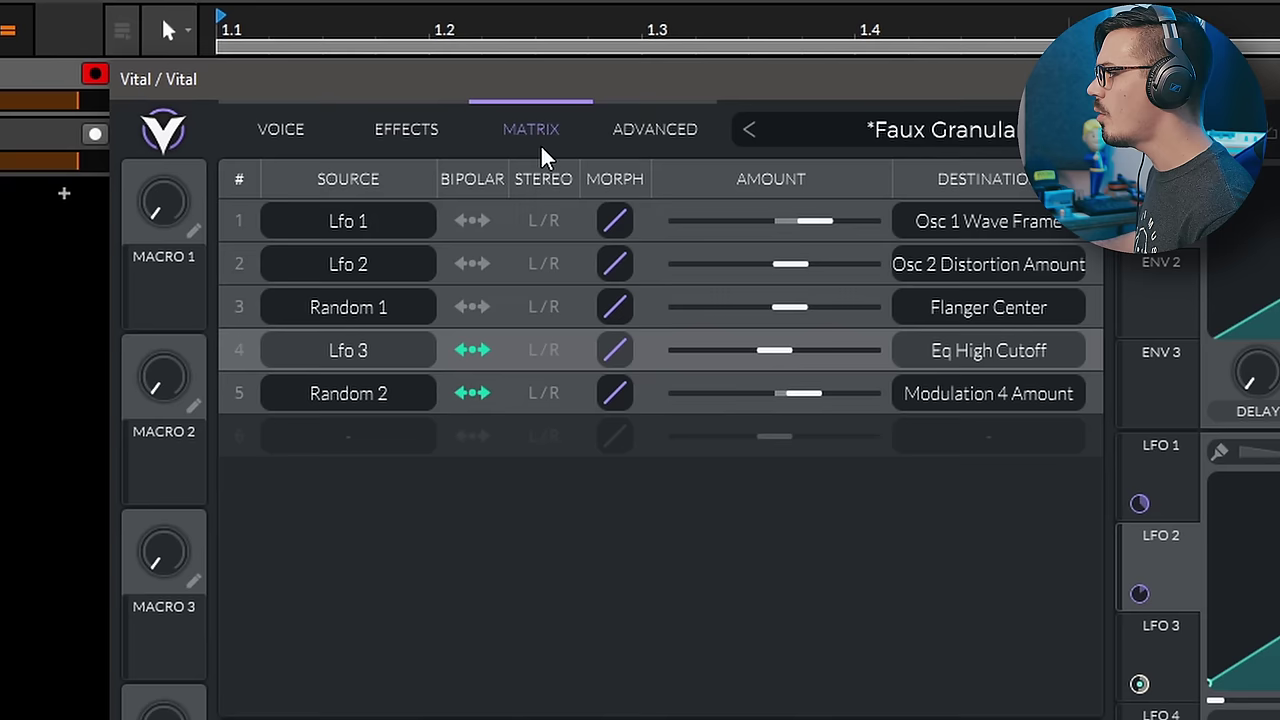
{"action": "left_click", "coordinate": [548, 221]}
Switch modulation matrix routes 2, 3, 4 and 5 to stereo
{"action": "left_click", "coordinate": [554, 264]}
{"action": "left_click", "coordinate": [551, 307]}
{"action": "left_click", "coordinate": [548, 350]}
{"action": "left_click", "coordinate": [546, 385]}
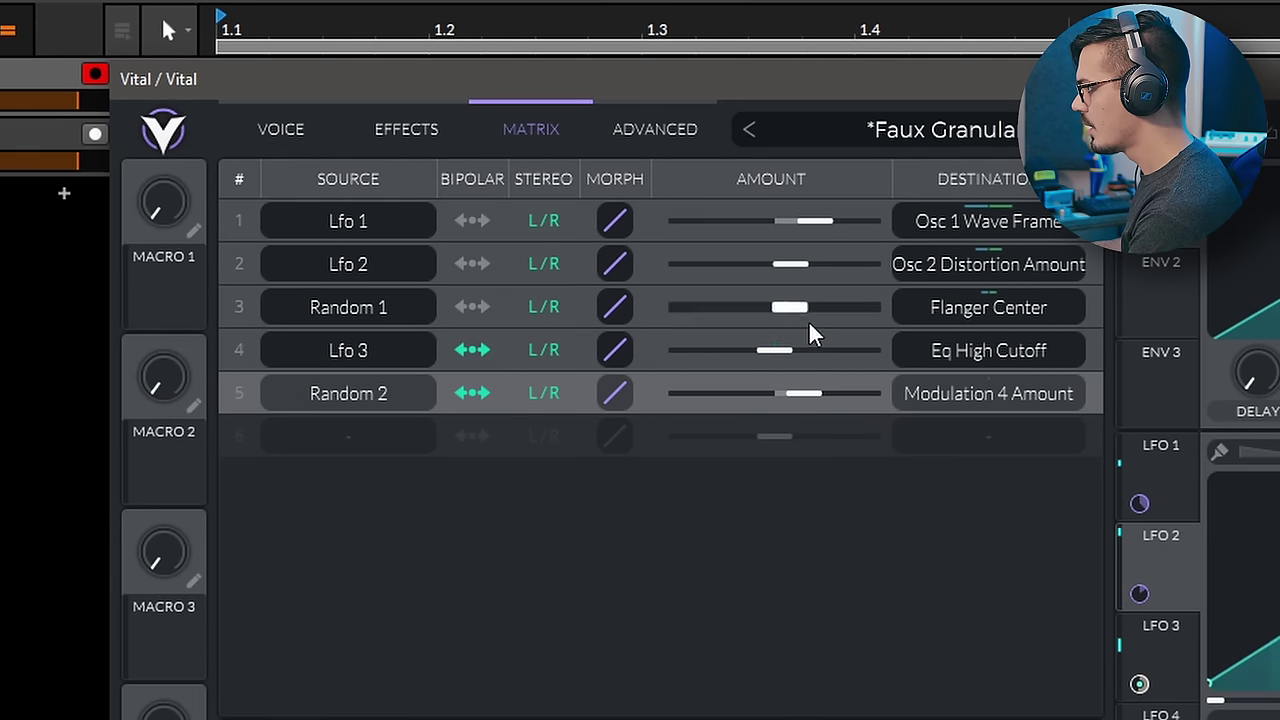
Increase the Random 2 and Lfo 3 modulation amounts and adjust the Random 1 amount
{"action": "mouse_move", "coordinate": [782, 375]}
{"action": "left_click_drag", "start_coordinate": [782, 375], "coordinate": [814, 409]}
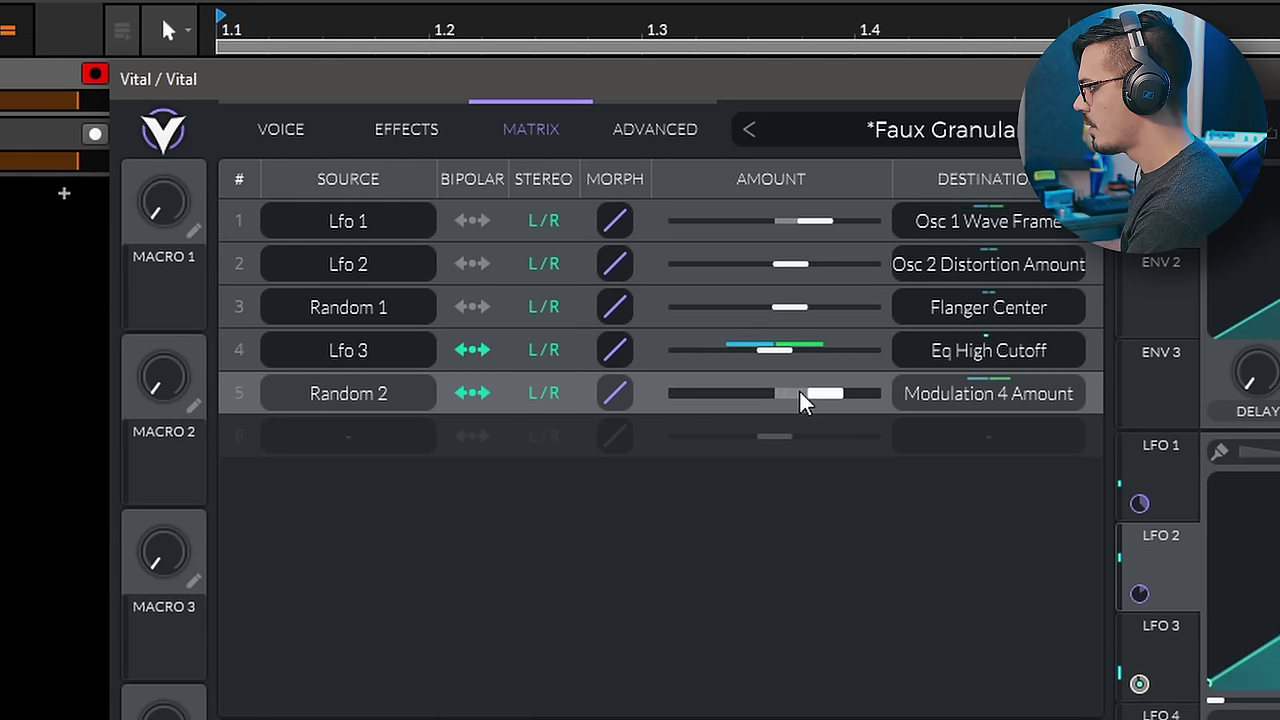
{"action": "left_click_drag", "start_coordinate": [791, 354], "coordinate": [785, 385]}
{"action": "mouse_move", "coordinate": [768, 382]}
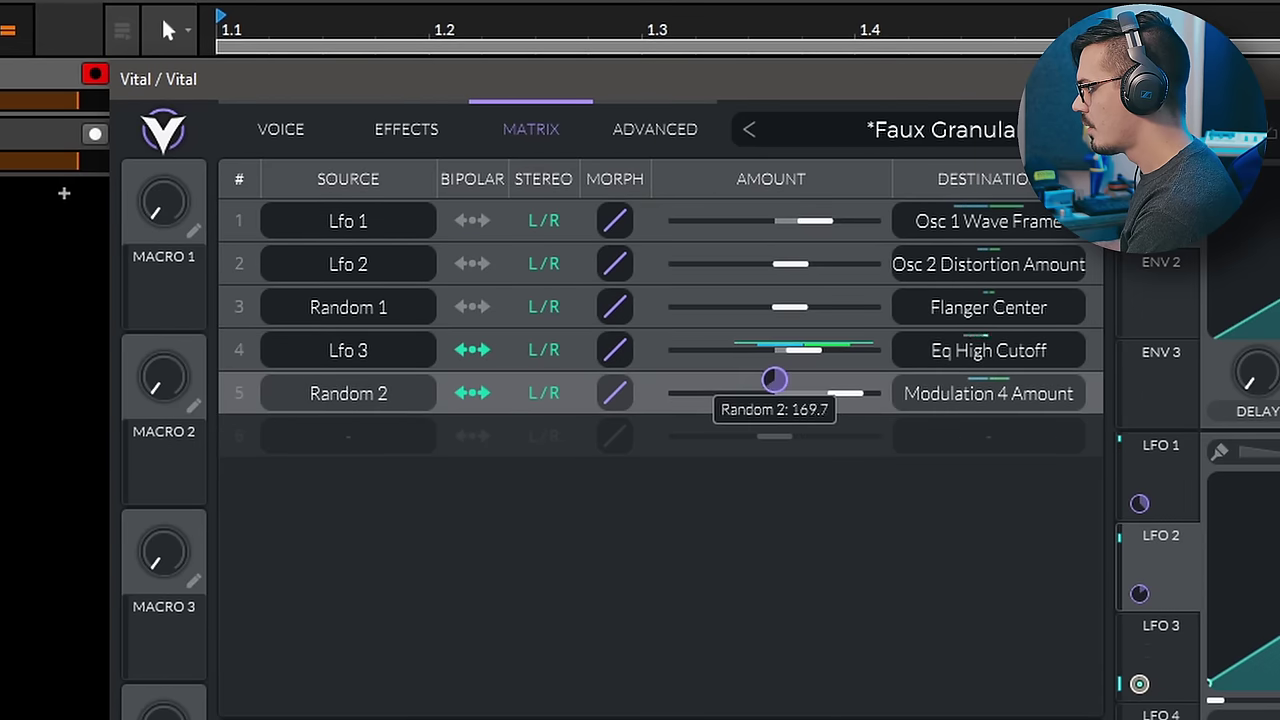
{"action": "left_click", "coordinate": [785, 311]}
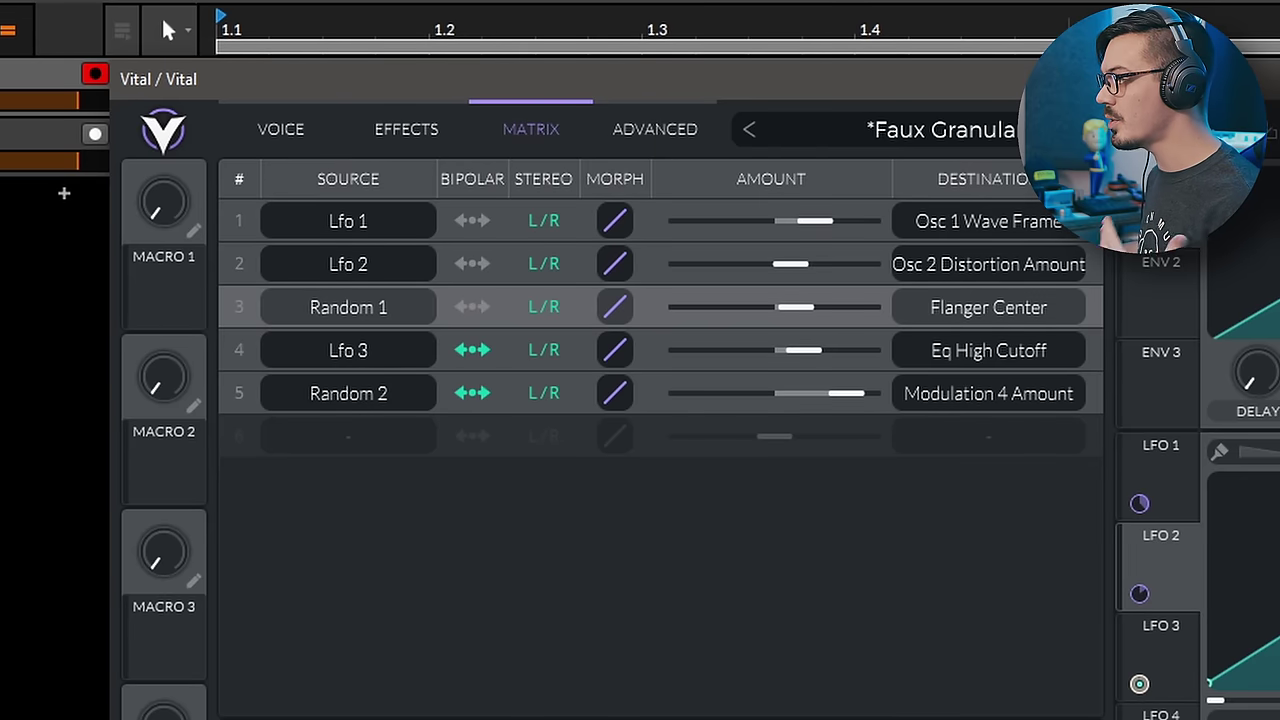
{"action": "left_click", "coordinate": [312, 128]}
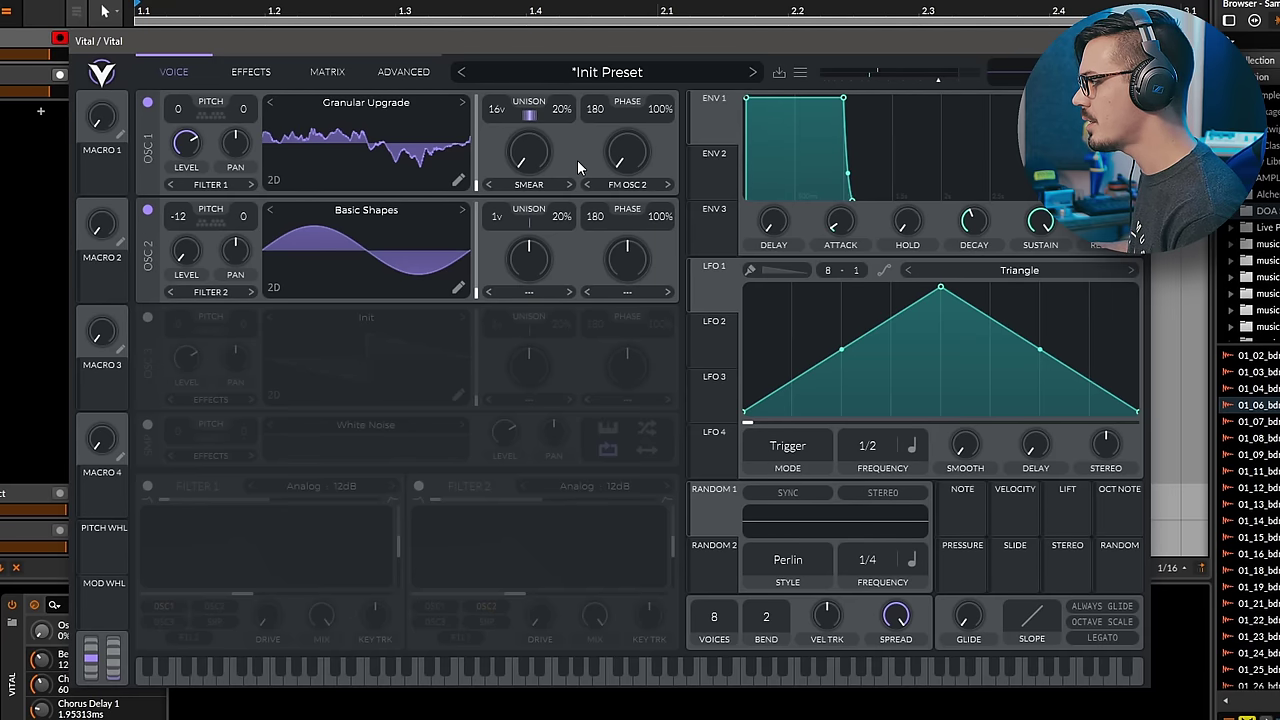
Audition Octave, Power Chord, Minor Chord, Harmonics and Odd Harmonics as oscillator 1's unison stack
{"action": "left_click", "coordinate": [412, 76]}
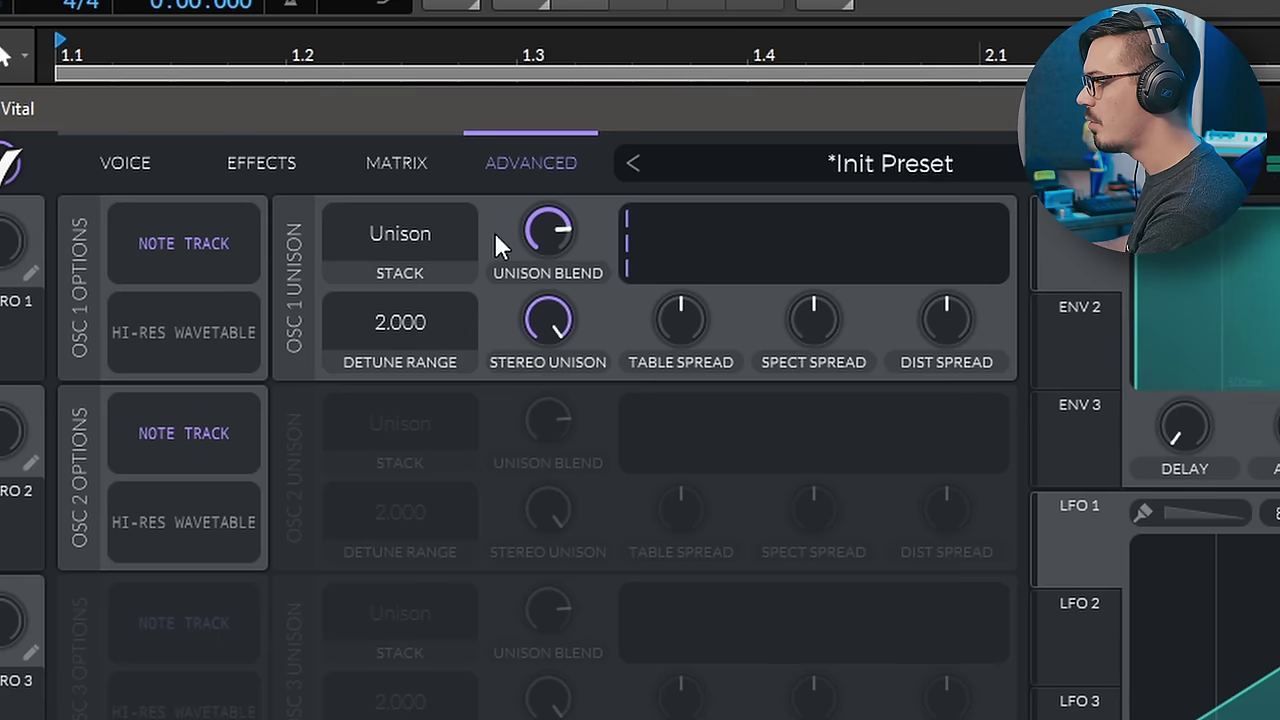
{"action": "left_click", "coordinate": [444, 233]}
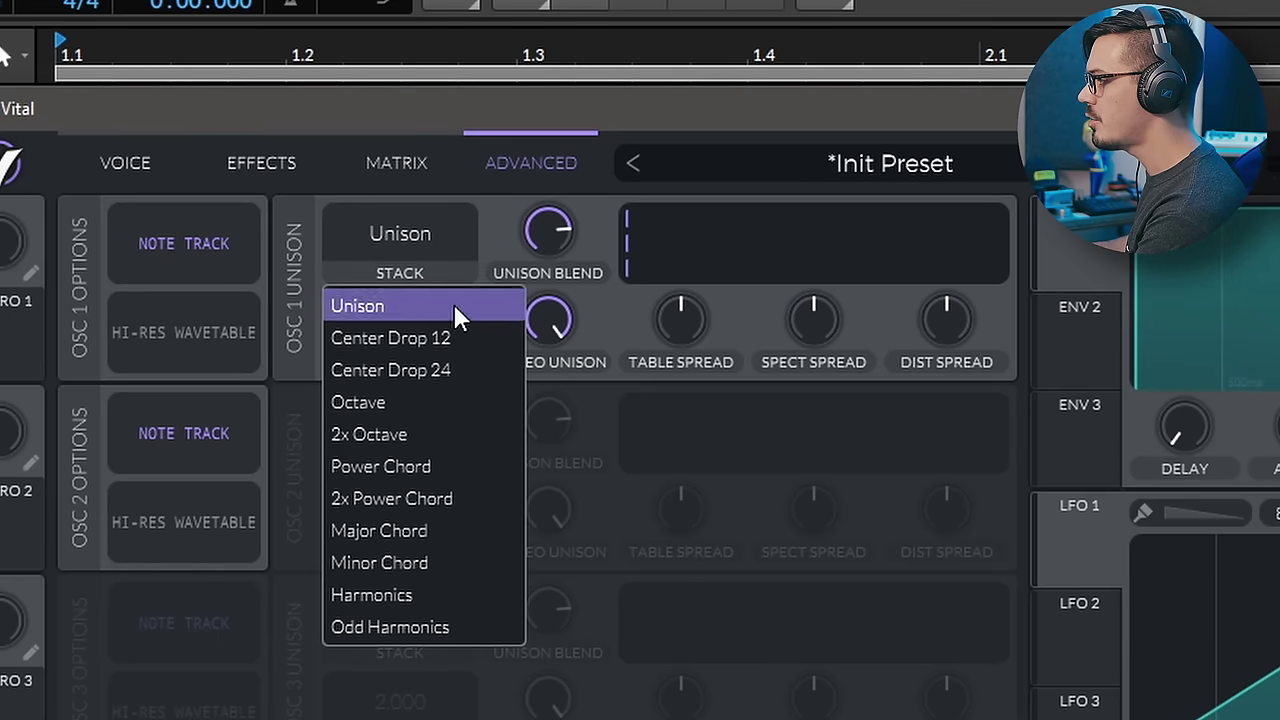
{"action": "left_click", "coordinate": [443, 391]}
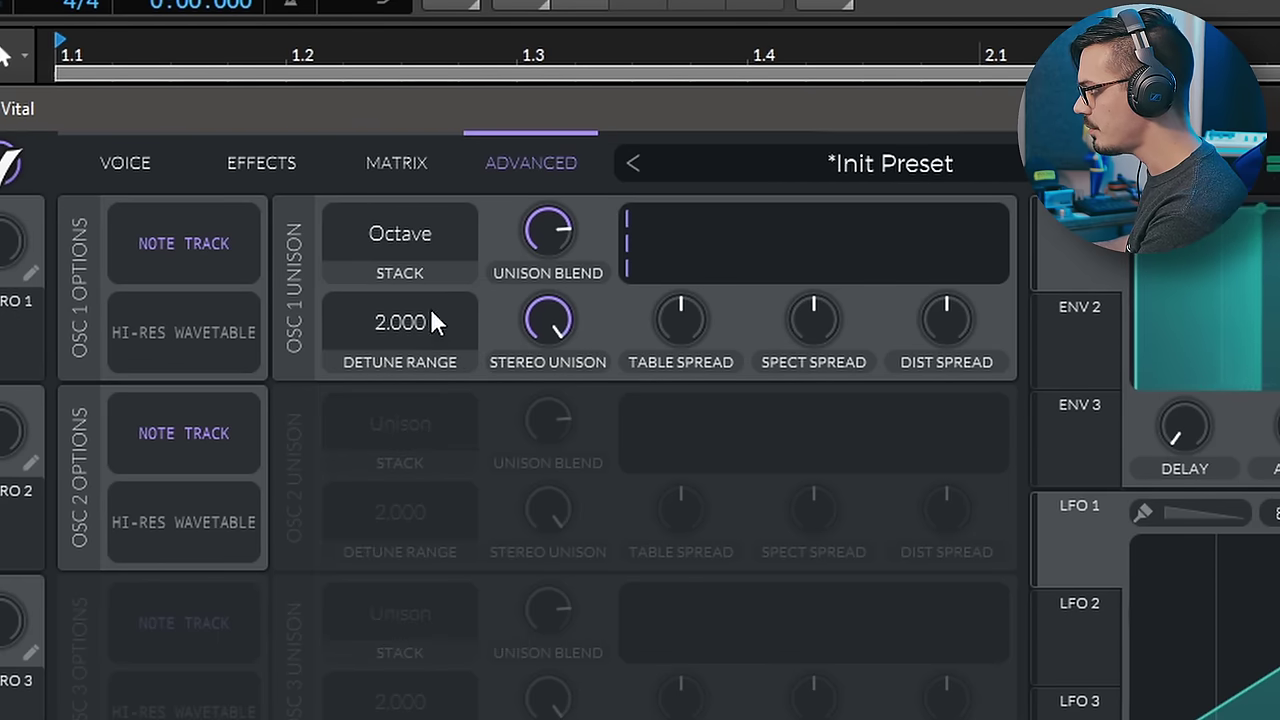
{"action": "left_click", "coordinate": [417, 235]}
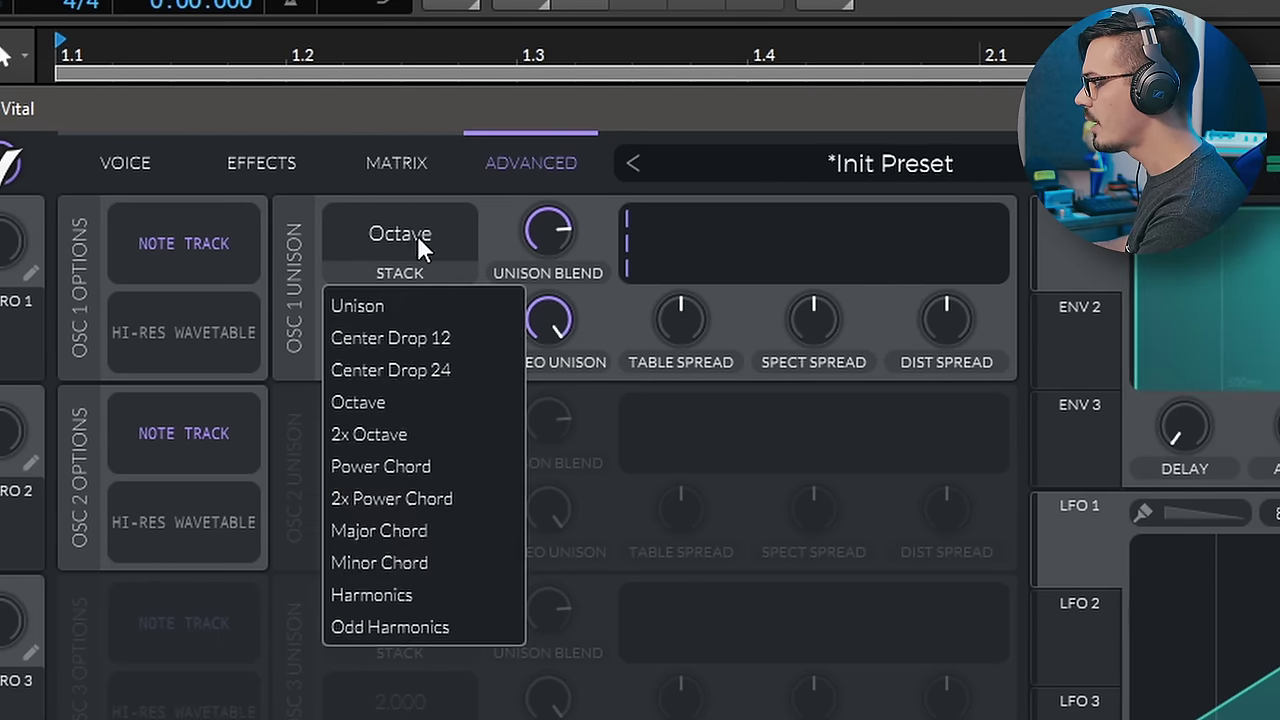
{"action": "left_click", "coordinate": [439, 468]}
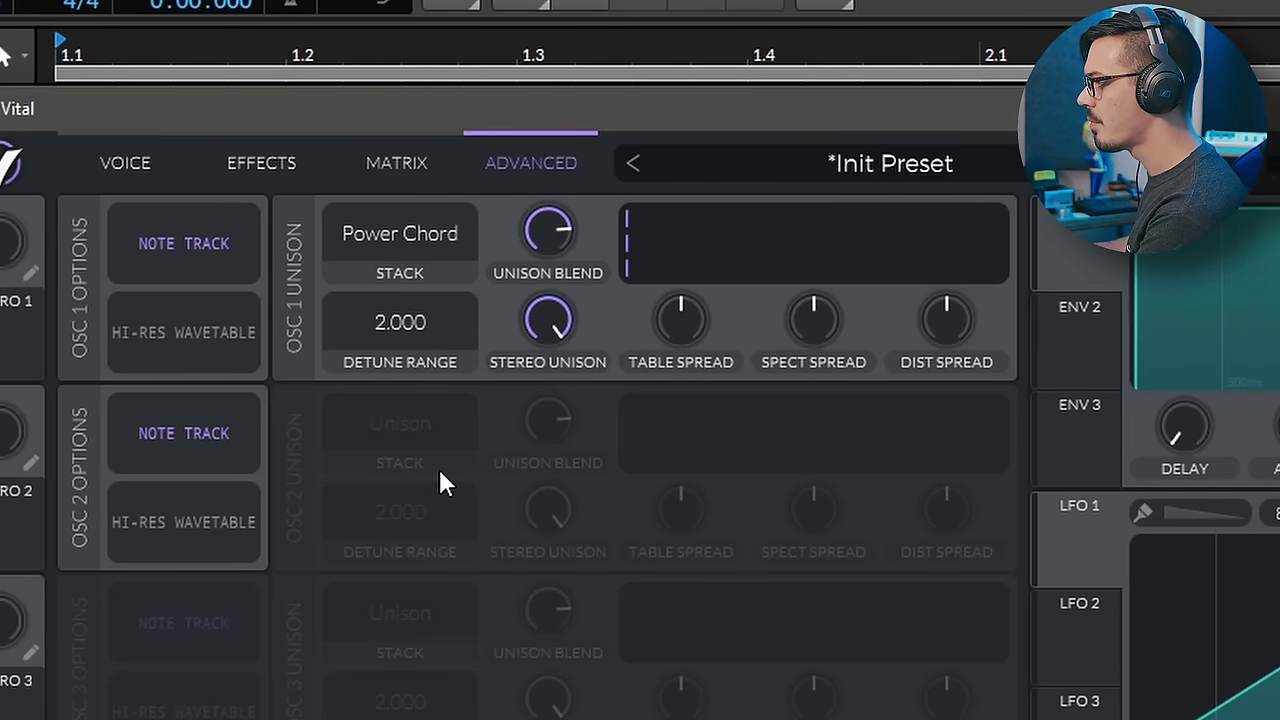
{"action": "left_click", "coordinate": [432, 245]}
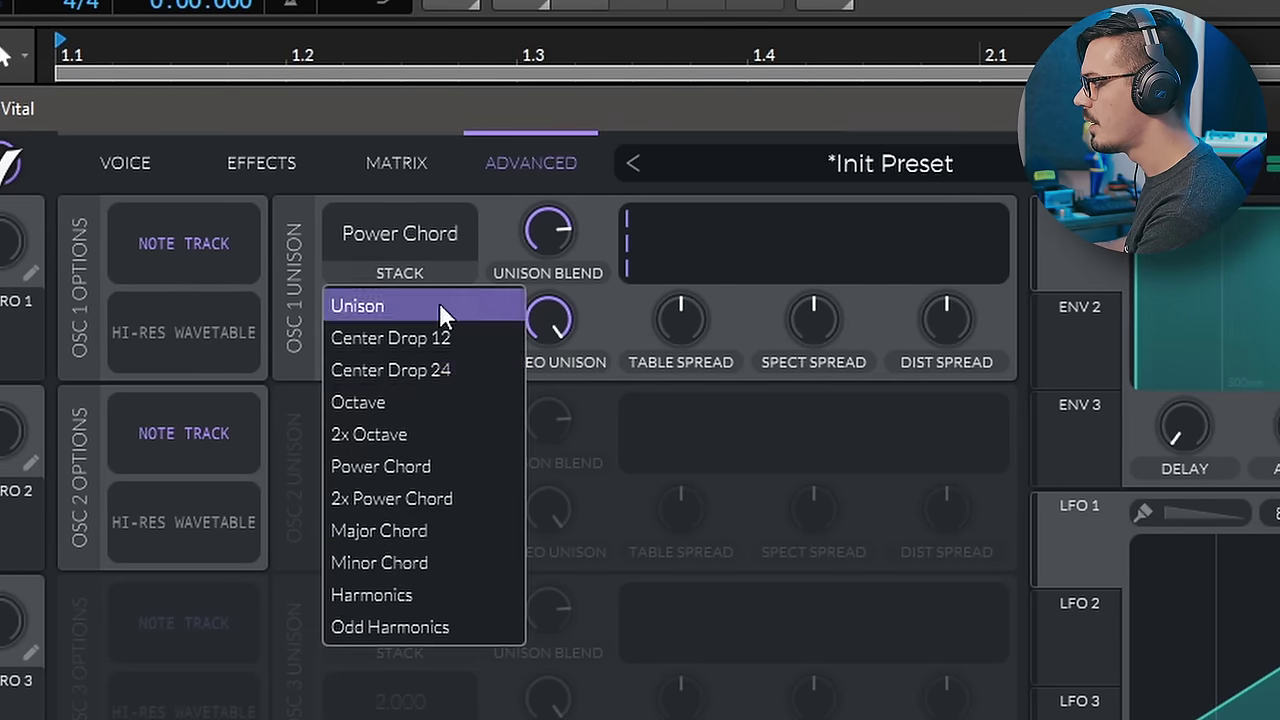
{"action": "left_click", "coordinate": [440, 562]}
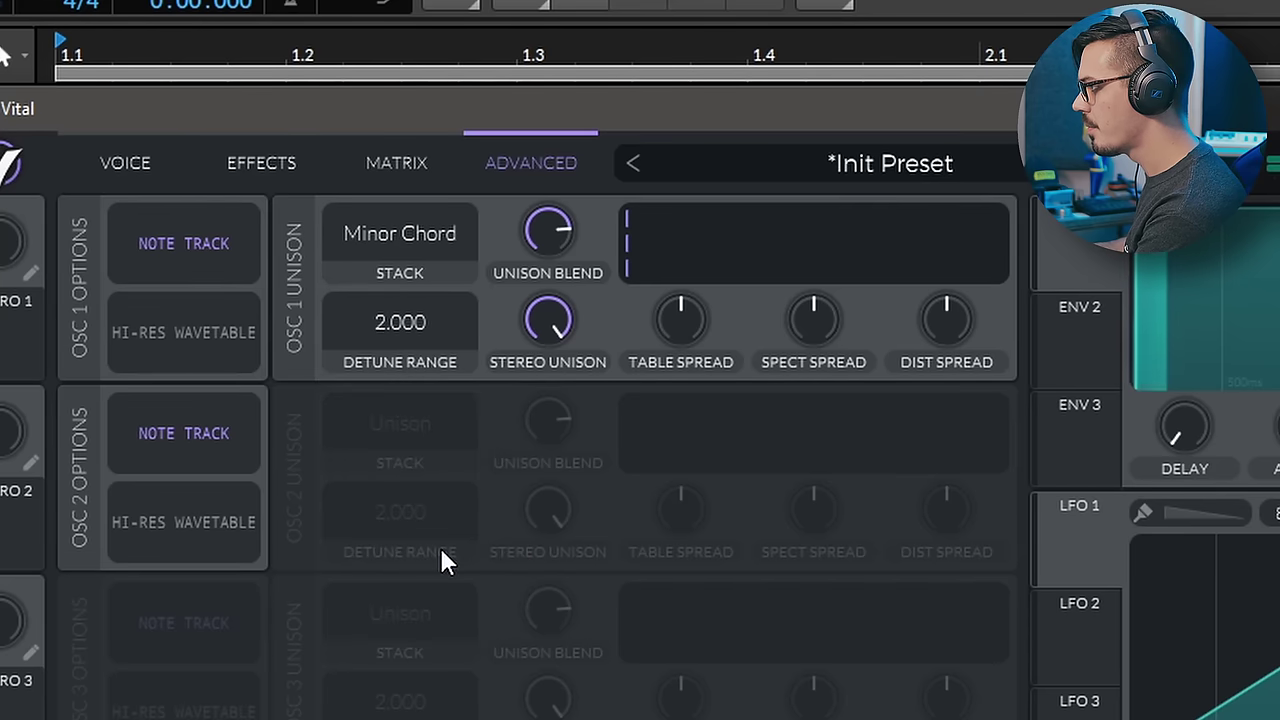
{"action": "left_click", "coordinate": [439, 244]}
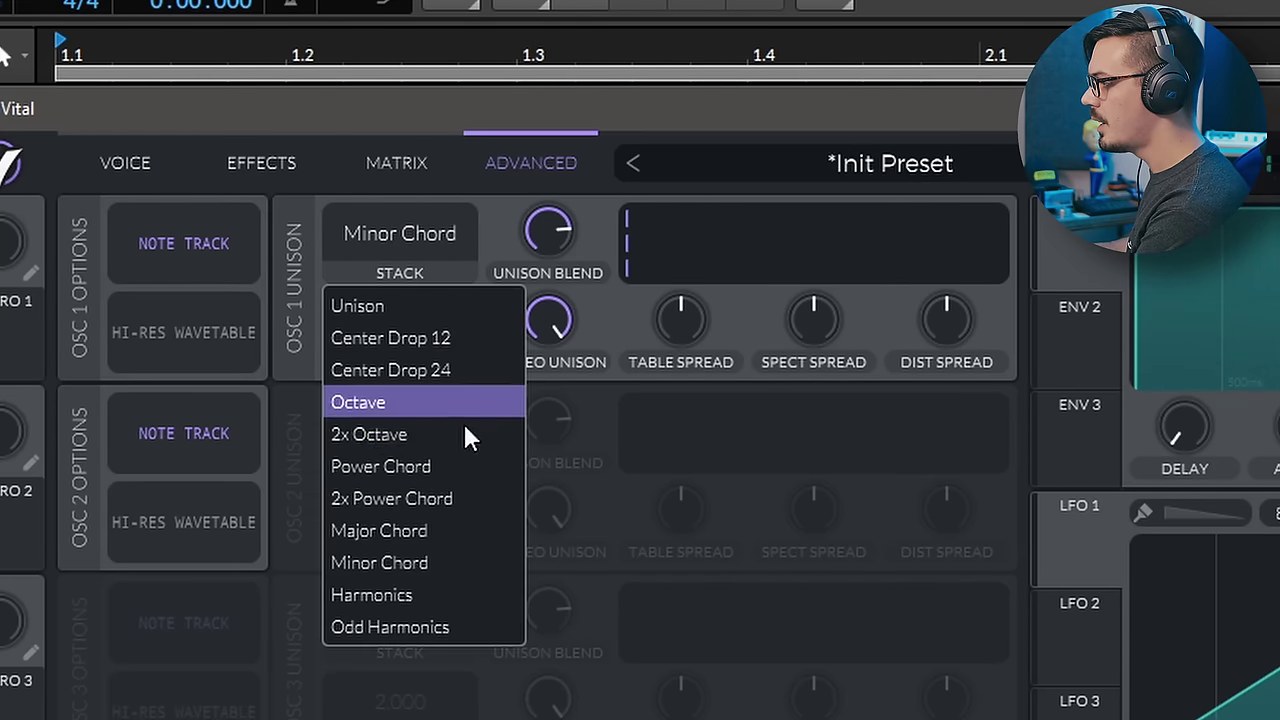
{"action": "left_click", "coordinate": [439, 594]}
{"action": "left_click", "coordinate": [442, 245]}
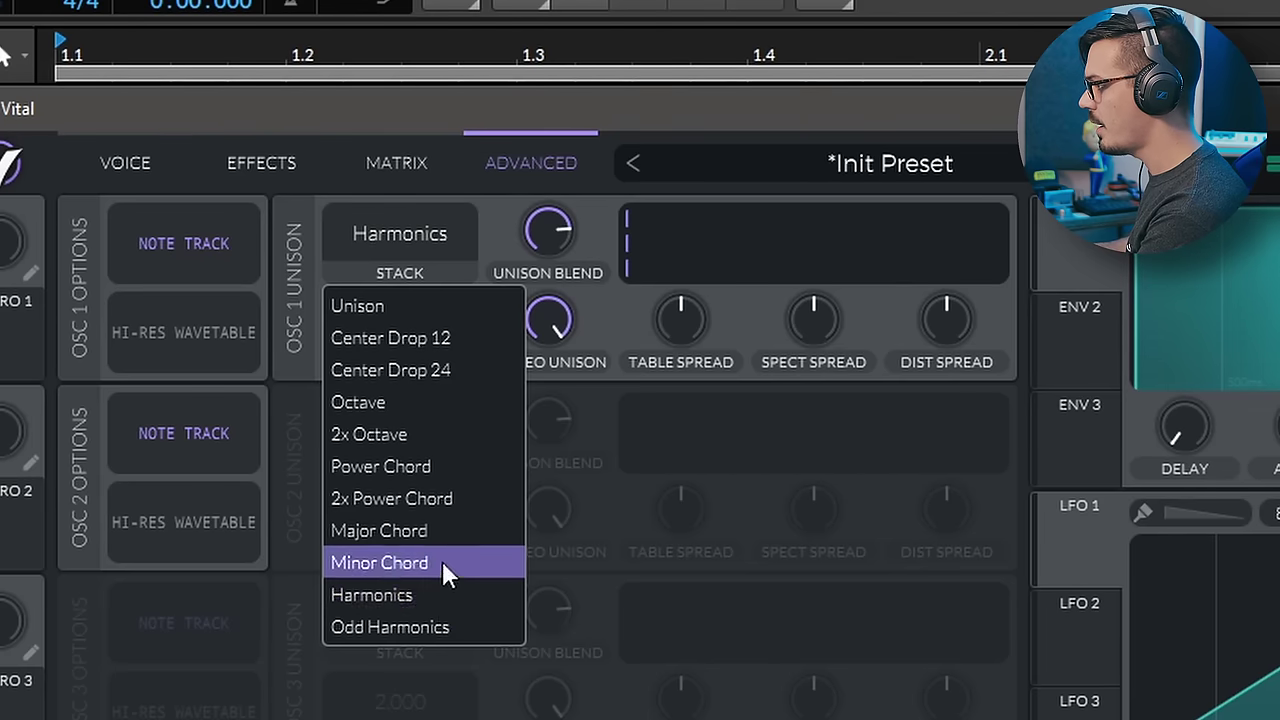
{"action": "left_click", "coordinate": [442, 626]}
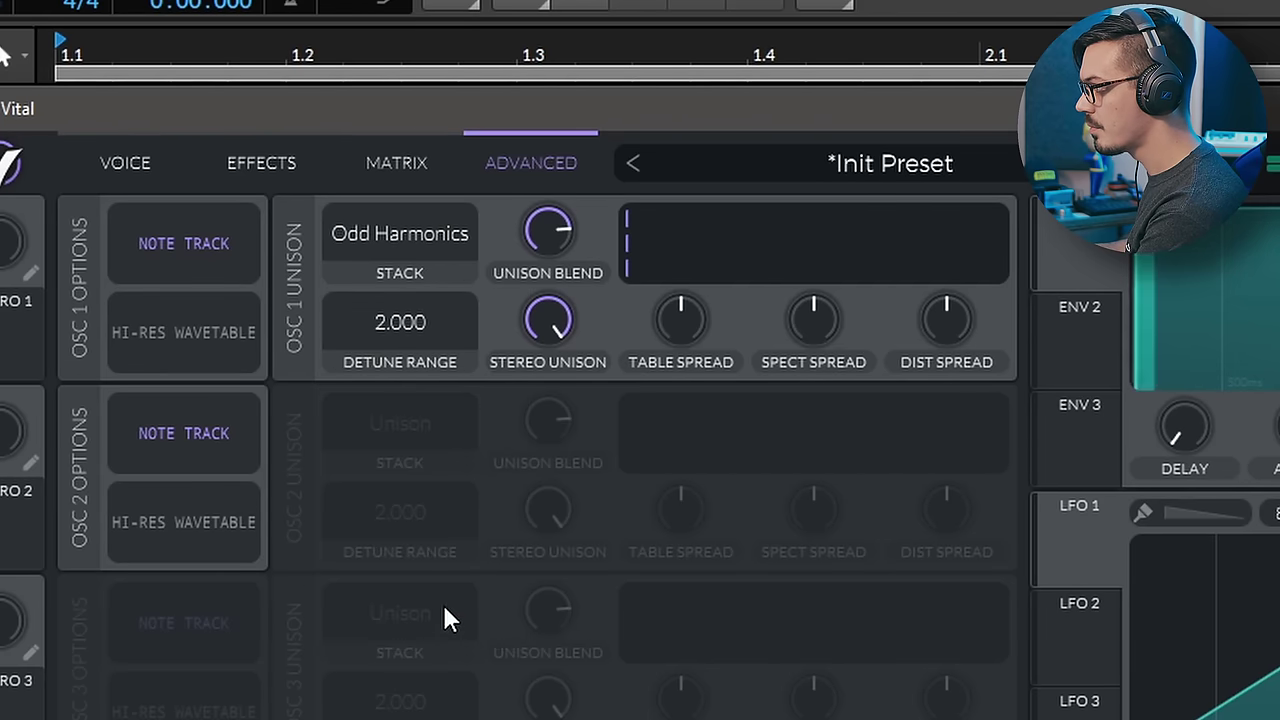
{"action": "left_click", "coordinate": [449, 248]}
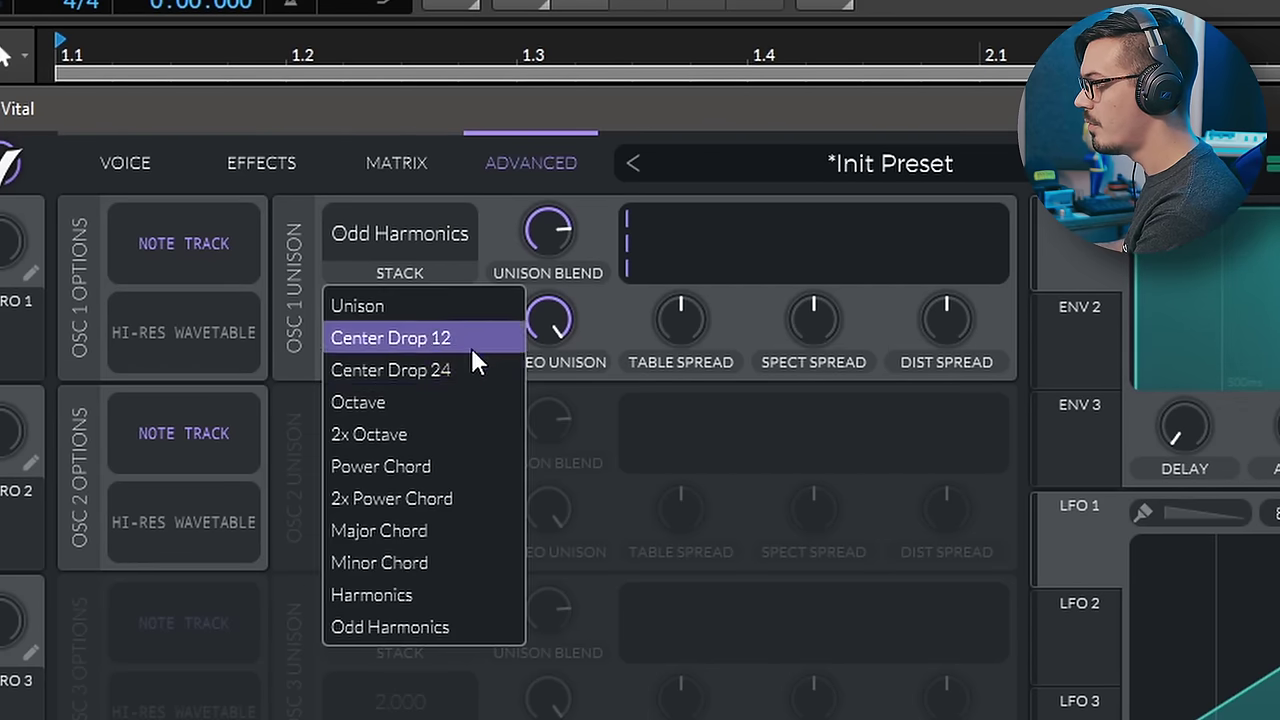
Use Power Chord stacking, table spread about 55 with LFO 1 depth 33, and spectral spread 68%
{"action": "left_click", "coordinate": [440, 462]}
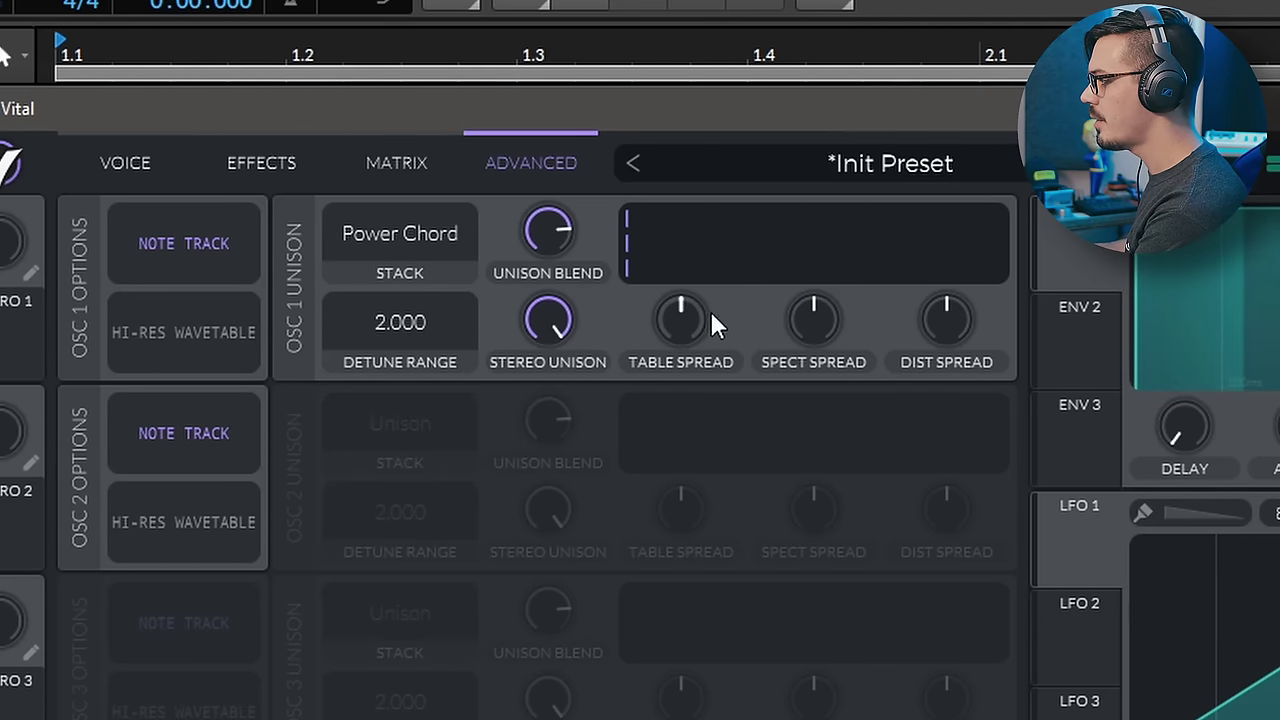
{"action": "left_click_drag", "start_coordinate": [696, 308], "coordinate": [703, 262]}
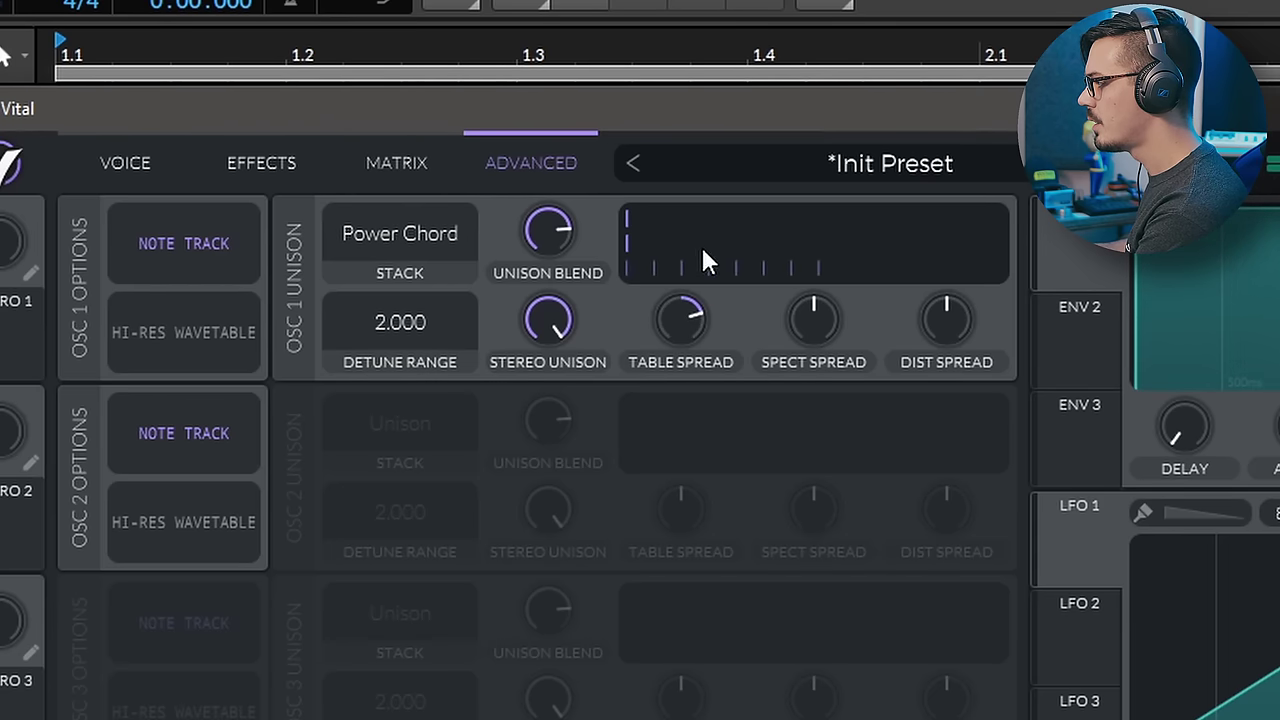
{"action": "left_click_drag", "start_coordinate": [1056, 566], "coordinate": [688, 322]}
{"action": "left_click_drag", "start_coordinate": [681, 389], "coordinate": [681, 404]}
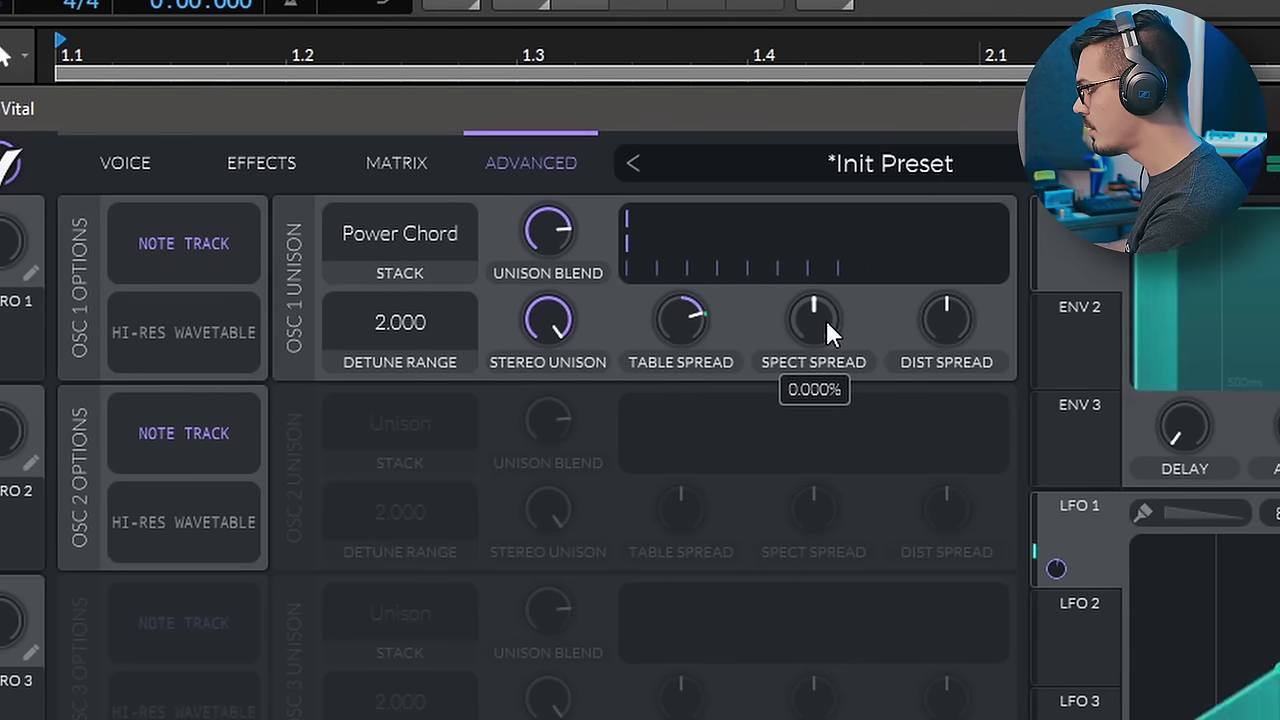
{"action": "left_click_drag", "start_coordinate": [826, 320], "coordinate": [829, 284]}
Set unison distortion spread to 16%, full stereo unison, and a higher unison blend
{"action": "left_click", "coordinate": [150, 162]}
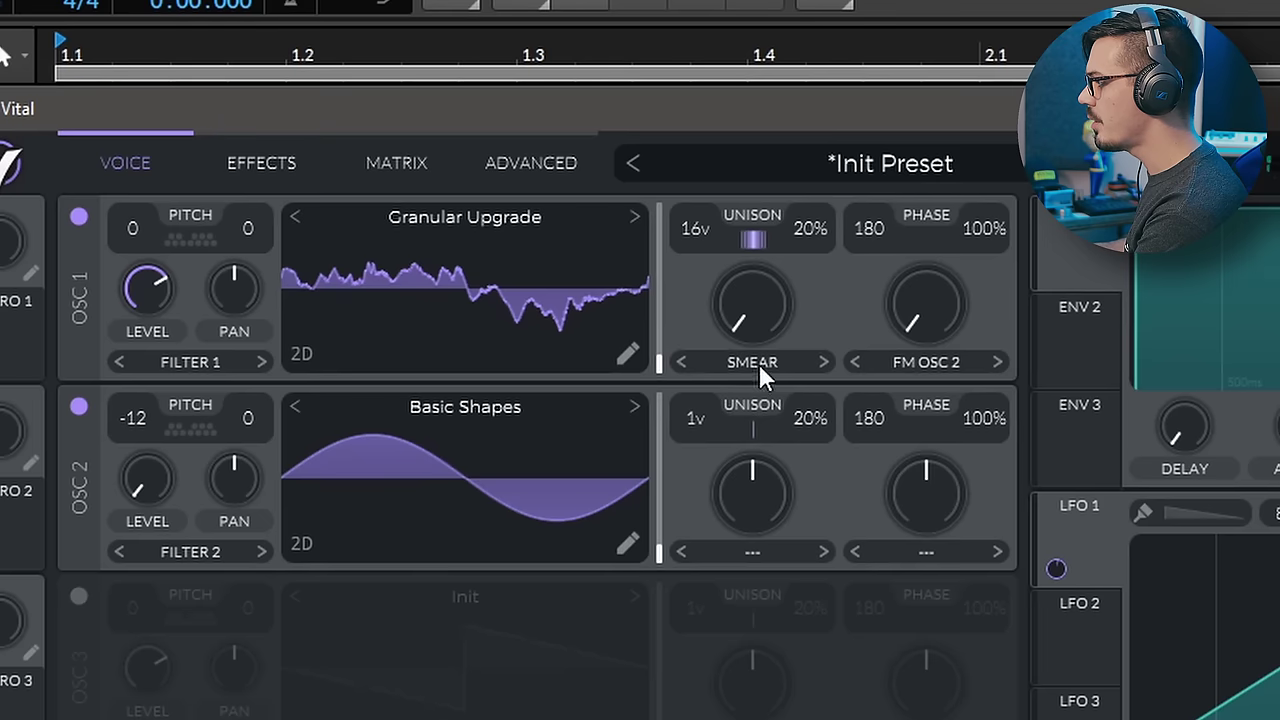
{"action": "left_click", "coordinate": [510, 162]}
{"action": "left_click", "coordinate": [137, 168]}
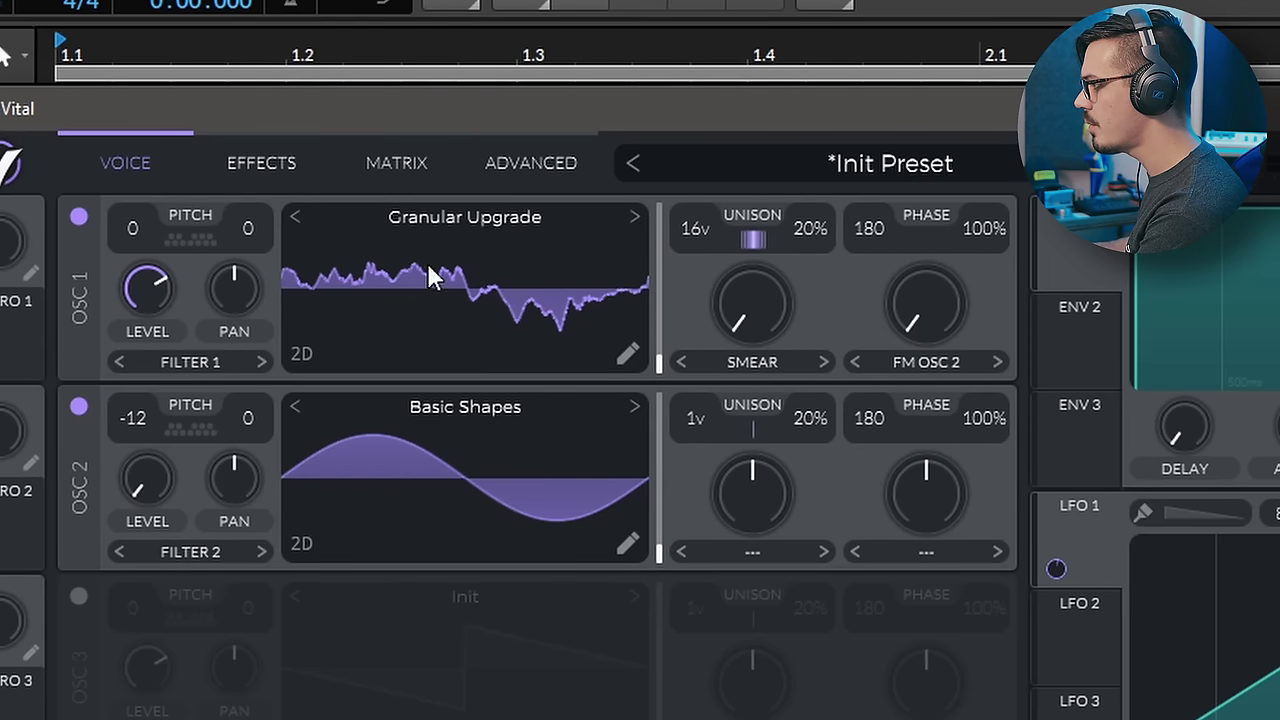
{"action": "left_click", "coordinate": [531, 162]}
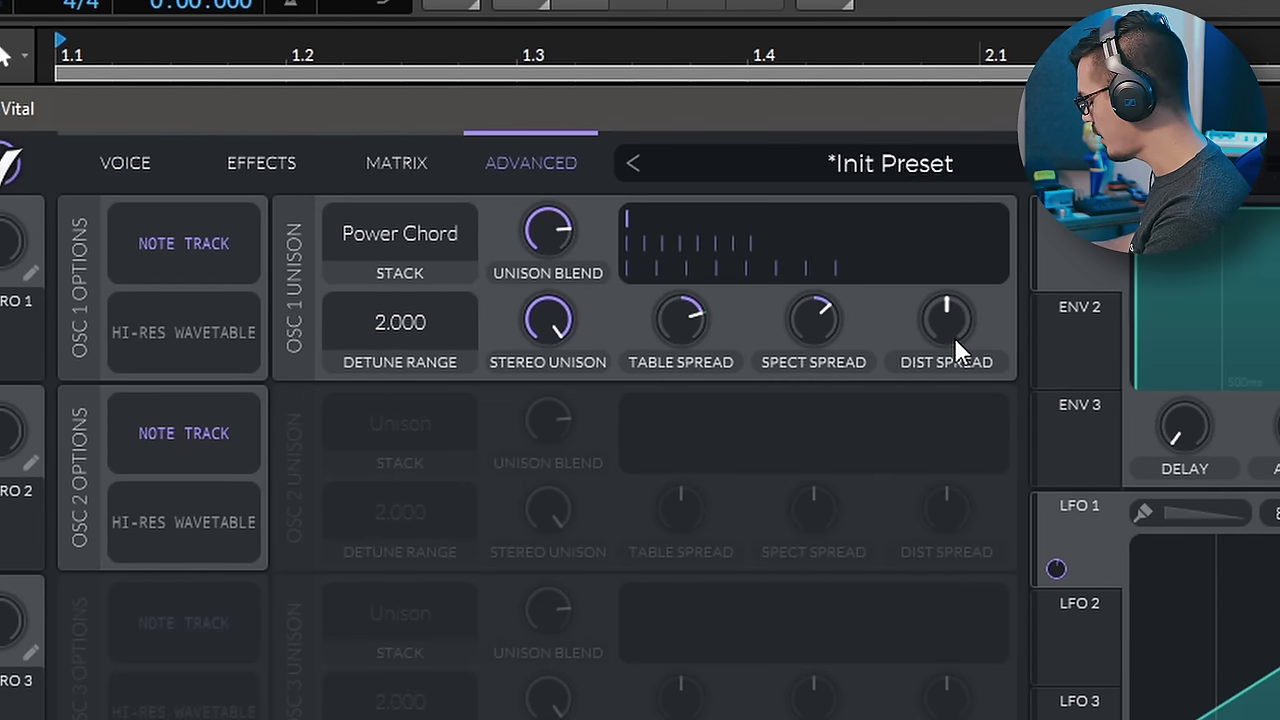
{"action": "mouse_move", "coordinate": [966, 322]}
{"action": "left_mouse_down"}
{"action": "mouse_move", "coordinate": [963, 293]}
{"action": "mouse_move", "coordinate": [963, 306]}
{"action": "left_mouse_up"}
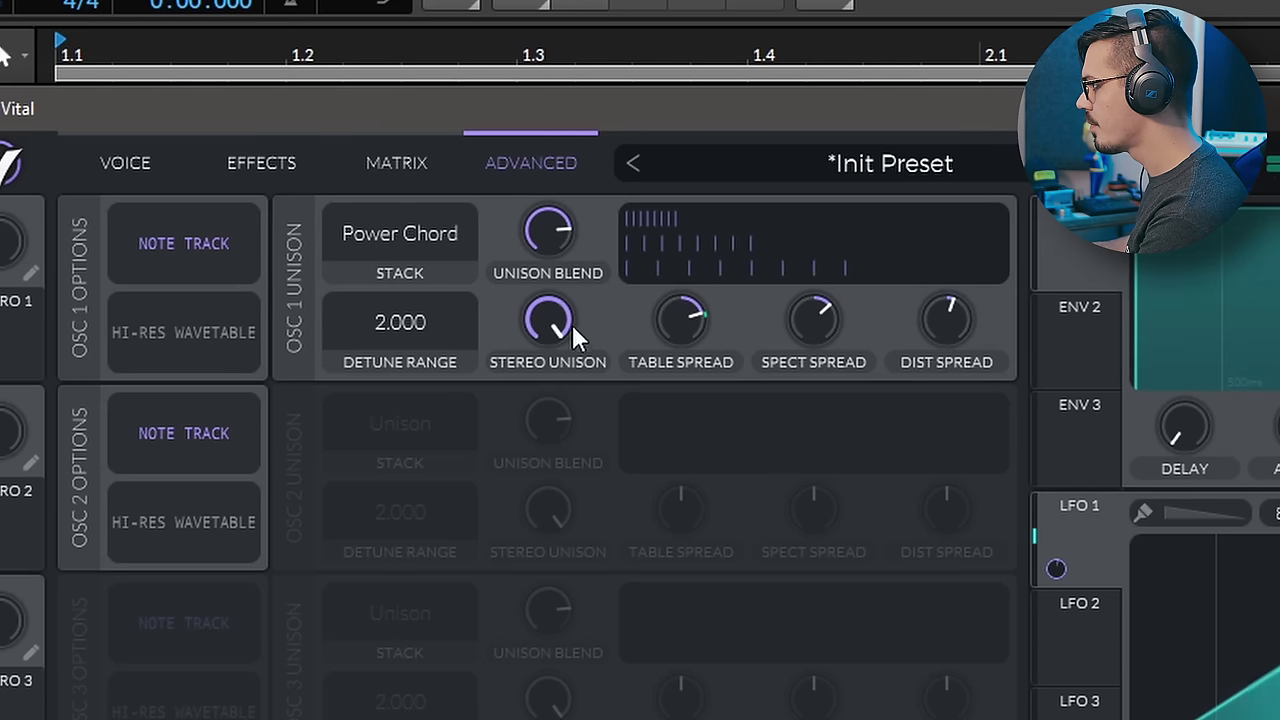
{"action": "mouse_move", "coordinate": [572, 324]}
{"action": "left_mouse_down"}
{"action": "mouse_move", "coordinate": [582, 512]}
{"action": "mouse_move", "coordinate": [610, 651]}
{"action": "mouse_move", "coordinate": [591, 334]}
{"action": "left_mouse_up"}
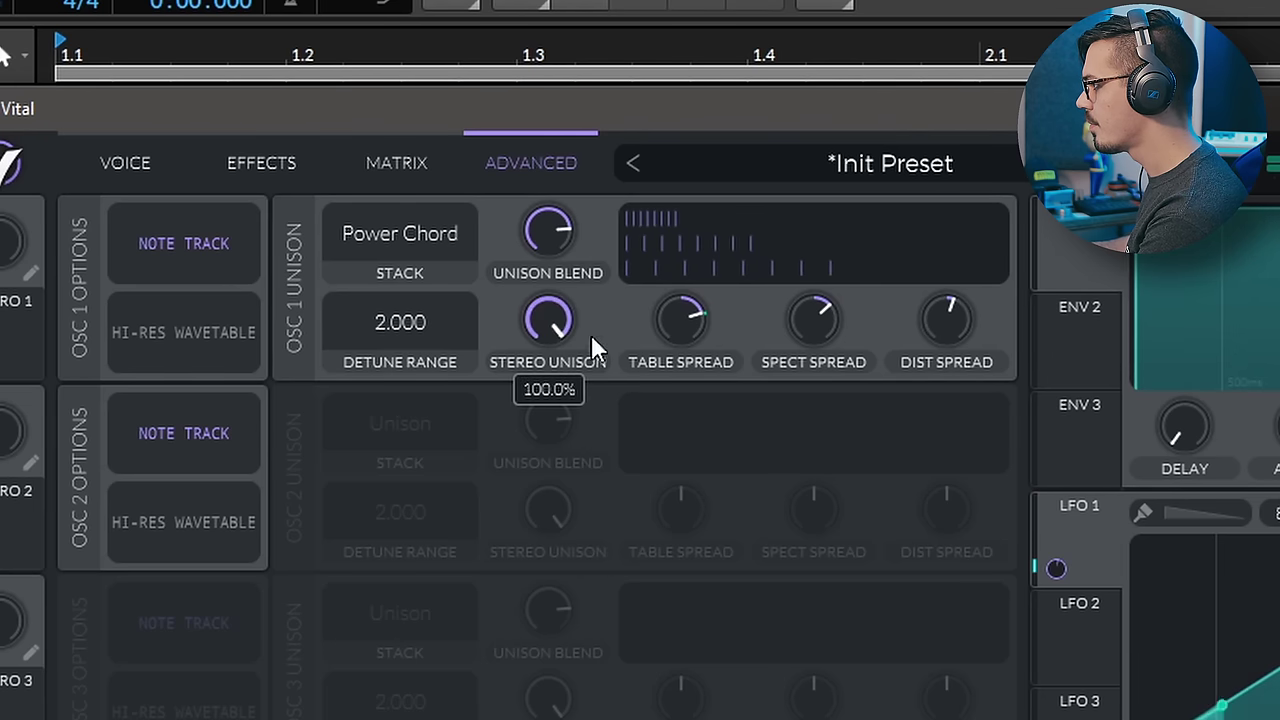
{"action": "left_click_drag", "start_coordinate": [553, 234], "coordinate": [567, 170]}
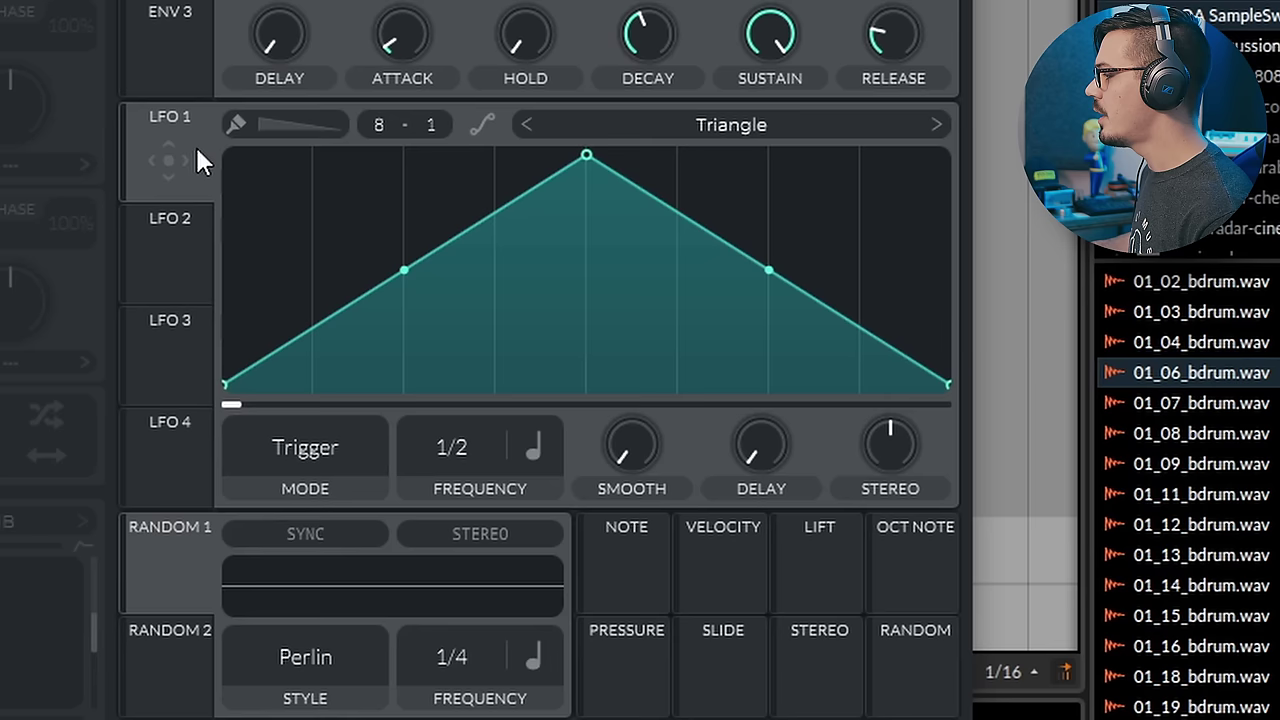
Set LFO 1's vertical grid to 12 and paint step shapes across its graph
{"action": "left_click_drag", "start_coordinate": [432, 117], "coordinate": [450, 0]}
{"action": "left_click_drag", "start_coordinate": [435, 127], "coordinate": [486, 0]}
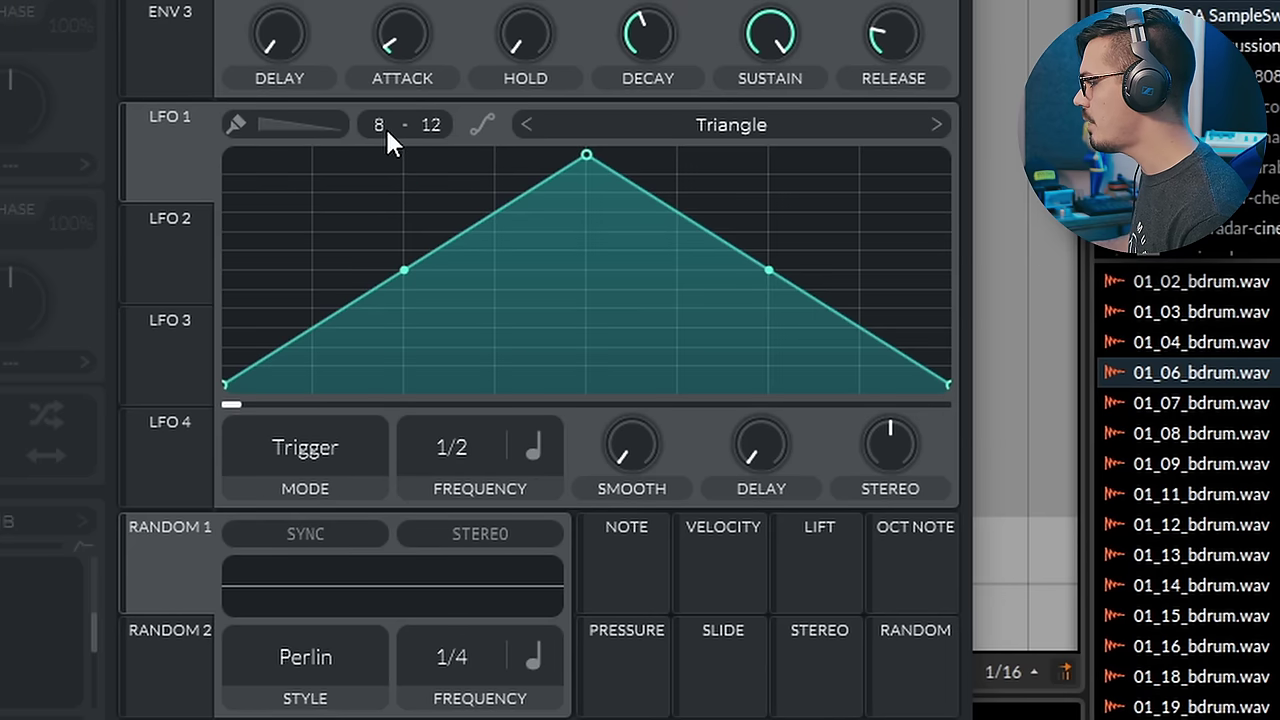
{"action": "left_click", "coordinate": [242, 121]}
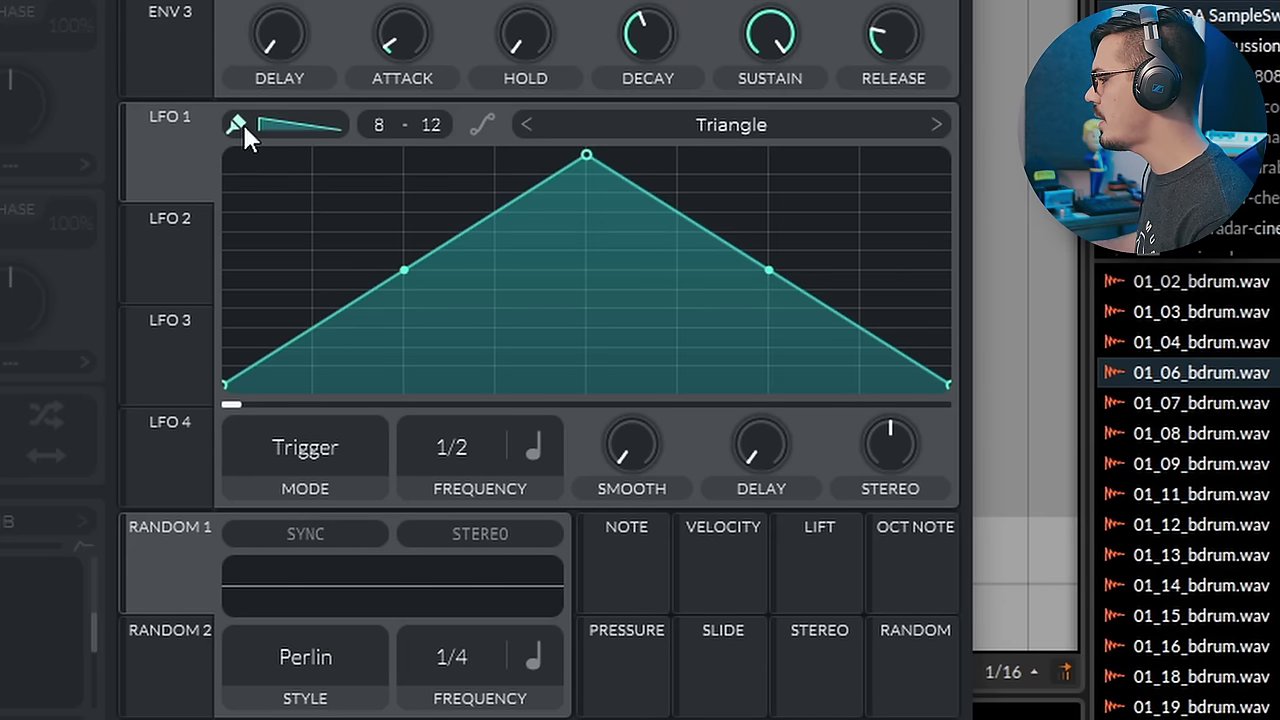
{"action": "left_click", "coordinate": [285, 124]}
{"action": "left_click", "coordinate": [310, 160]}
{"action": "mouse_move", "coordinate": [288, 362]}
{"action": "left_mouse_down"}
{"action": "mouse_move", "coordinate": [270, 461]}
{"action": "mouse_move", "coordinate": [353, 369]}
{"action": "mouse_move", "coordinate": [368, 331]}
{"action": "mouse_move", "coordinate": [416, 297]}
{"action": "mouse_move", "coordinate": [442, 234]}
{"action": "mouse_move", "coordinate": [520, 209]}
{"action": "mouse_move", "coordinate": [519, 329]}
{"action": "mouse_move", "coordinate": [524, 290]}
{"action": "mouse_move", "coordinate": [627, 220]}
{"action": "mouse_move", "coordinate": [641, 145]}
{"action": "mouse_move", "coordinate": [682, 174]}
{"action": "mouse_move", "coordinate": [709, 231]}
{"action": "mouse_move", "coordinate": [725, 444]}
{"action": "mouse_move", "coordinate": [787, 333]}
{"action": "mouse_move", "coordinate": [800, 252]}
{"action": "mouse_move", "coordinate": [858, 322]}
{"action": "mouse_move", "coordinate": [895, 331]}
{"action": "left_mouse_up"}
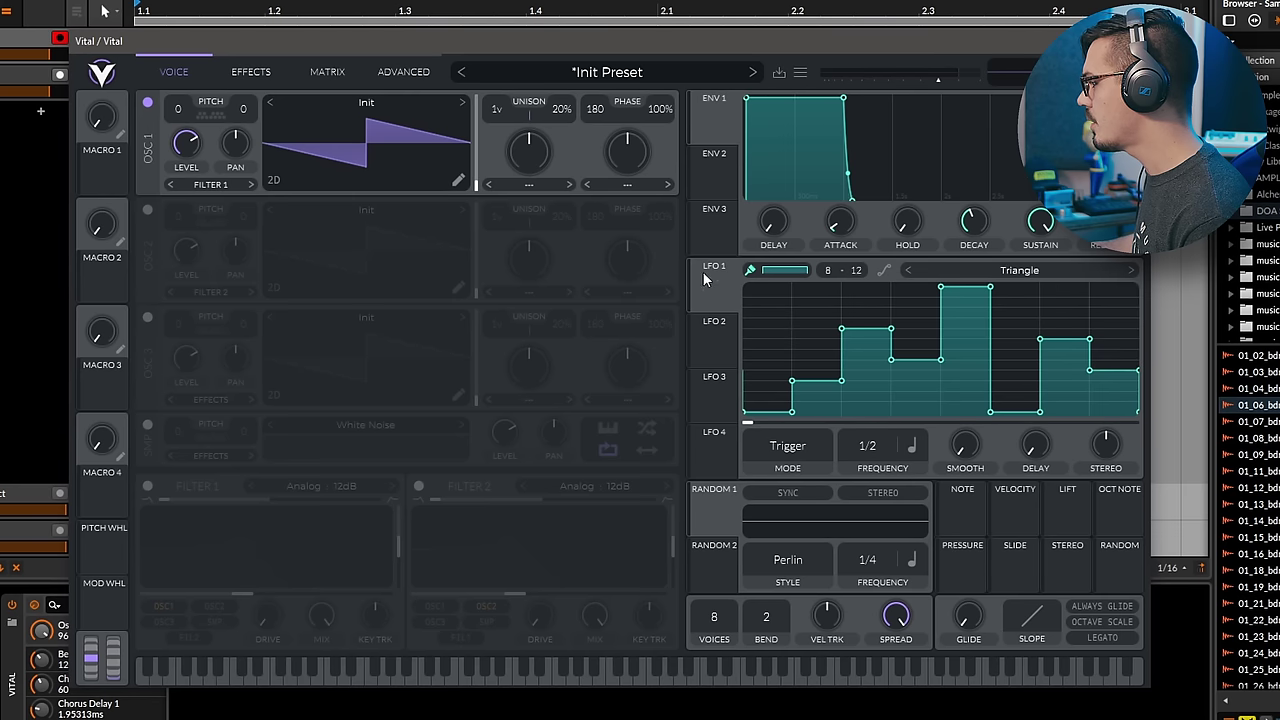
Route LFO 1 to oscillator 1's level and enter a modulation amount of 12
{"action": "left_click_drag", "start_coordinate": [702, 271], "coordinate": [186, 140]}
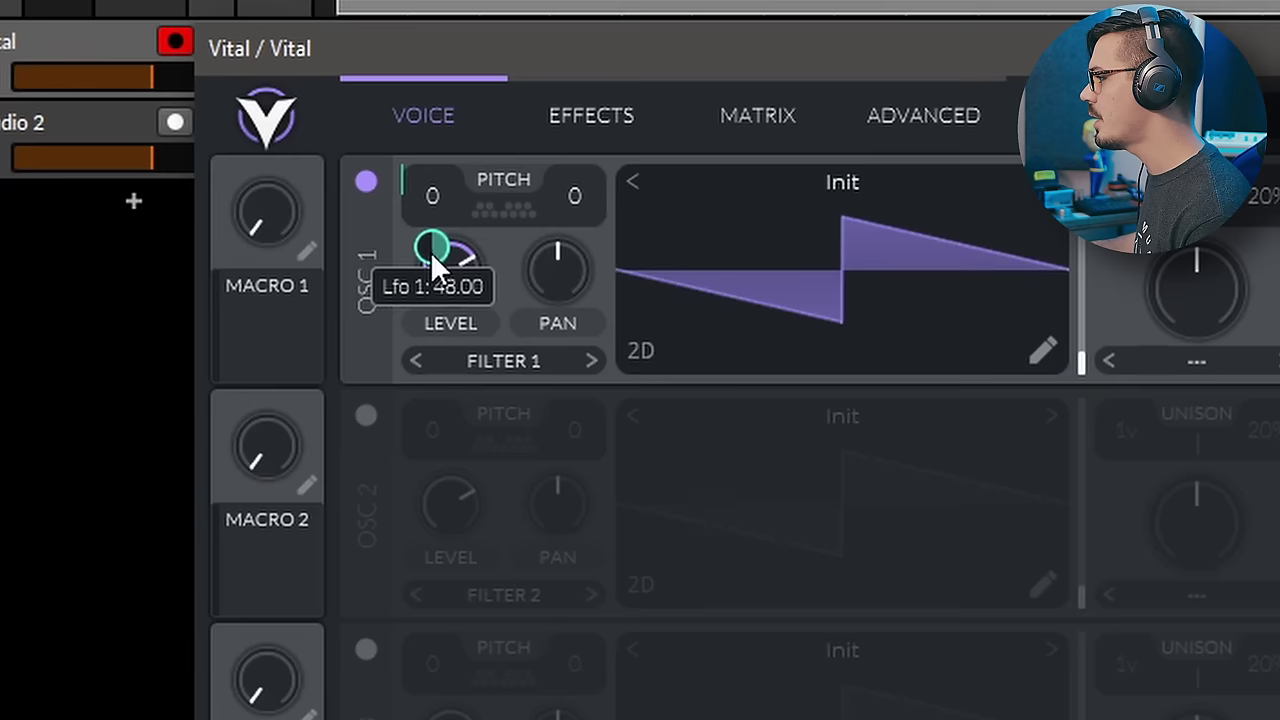
{"action": "right_click", "coordinate": [177, 133]}
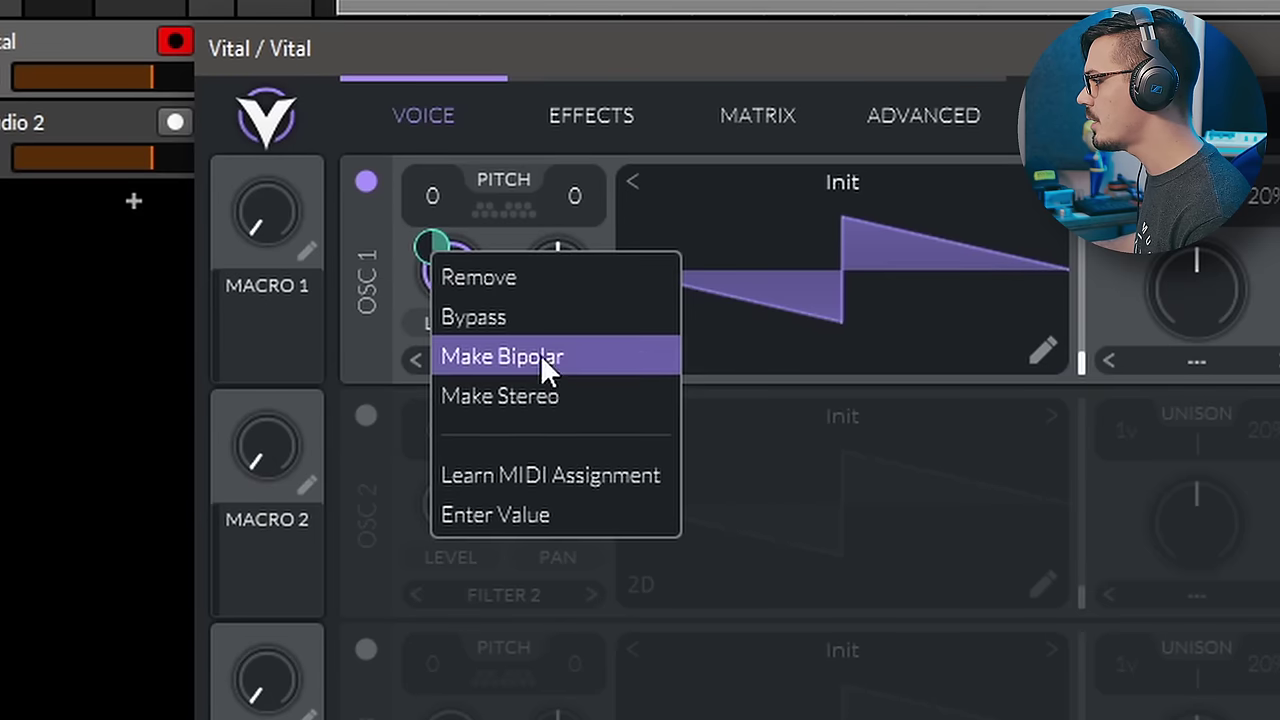
{"action": "left_click", "coordinate": [562, 514]}
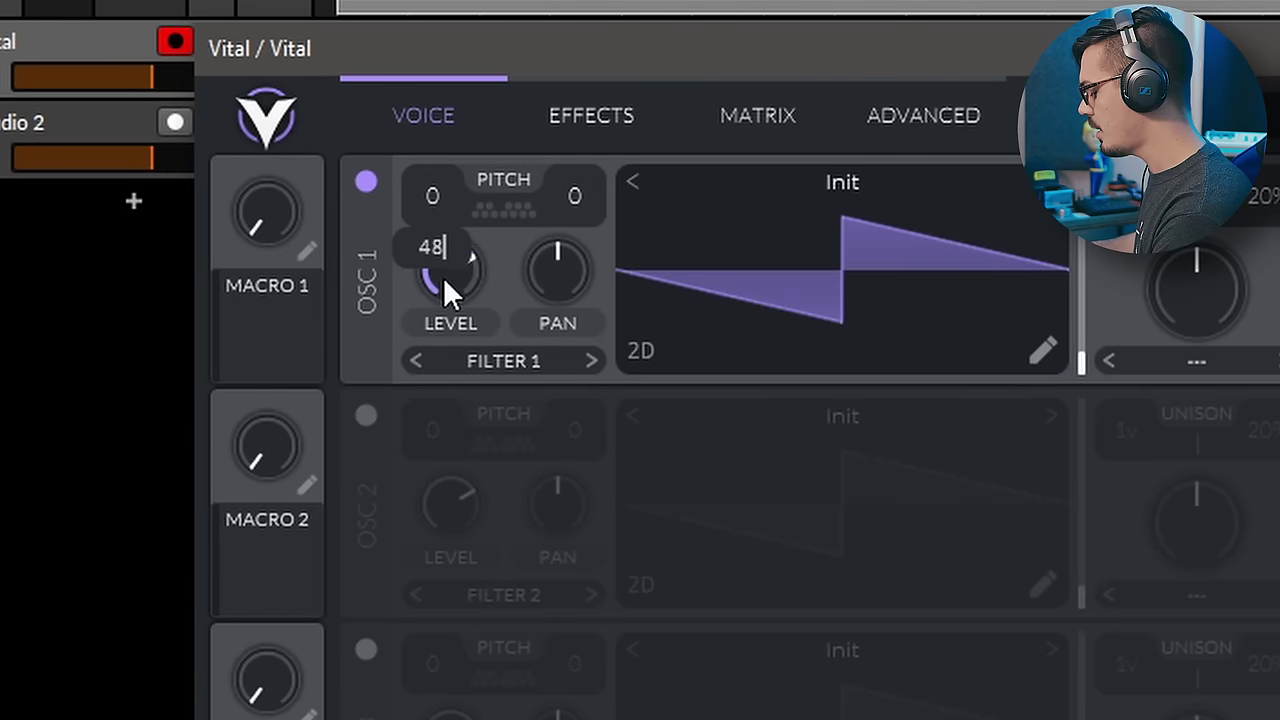
{"action": "type", "text": "12"}
{"action": "key", "text": "Return"}
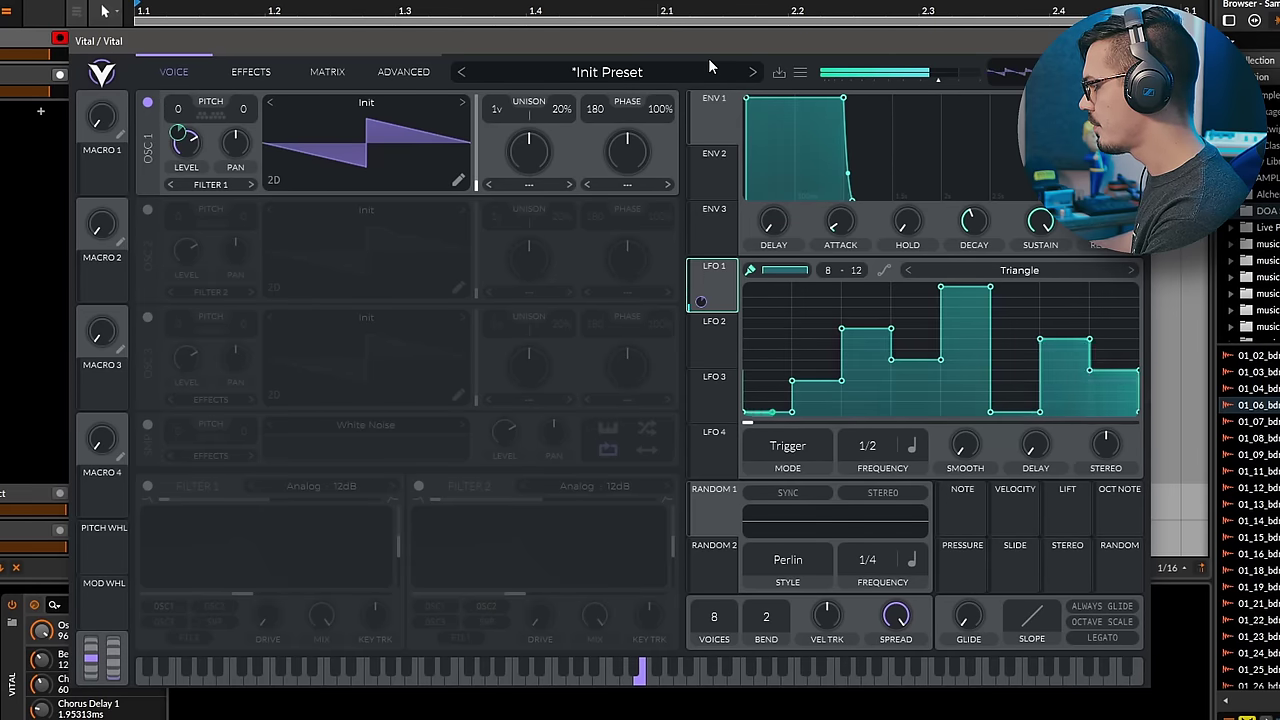
Lower LFO 1's last step and one more, enable Filter 1, and modulate its cutoff with LFO 1
{"action": "left_click", "coordinate": [1105, 381]}
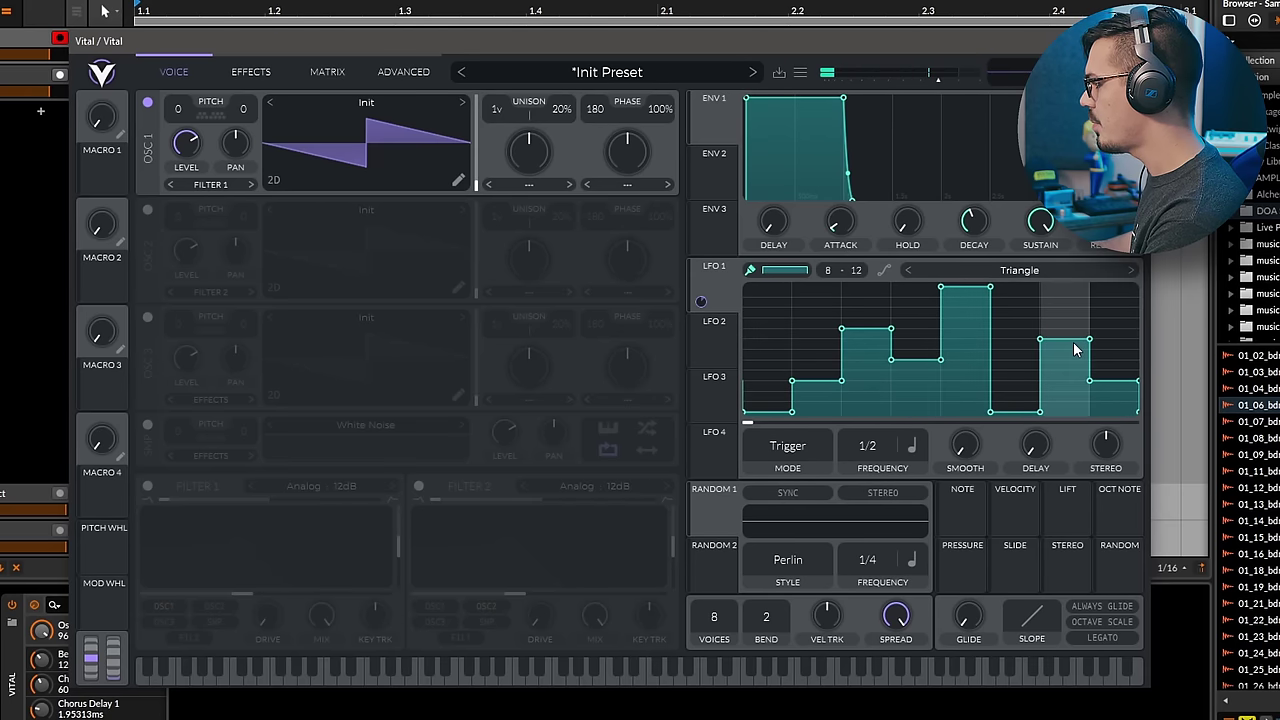
{"action": "left_click", "coordinate": [876, 339]}
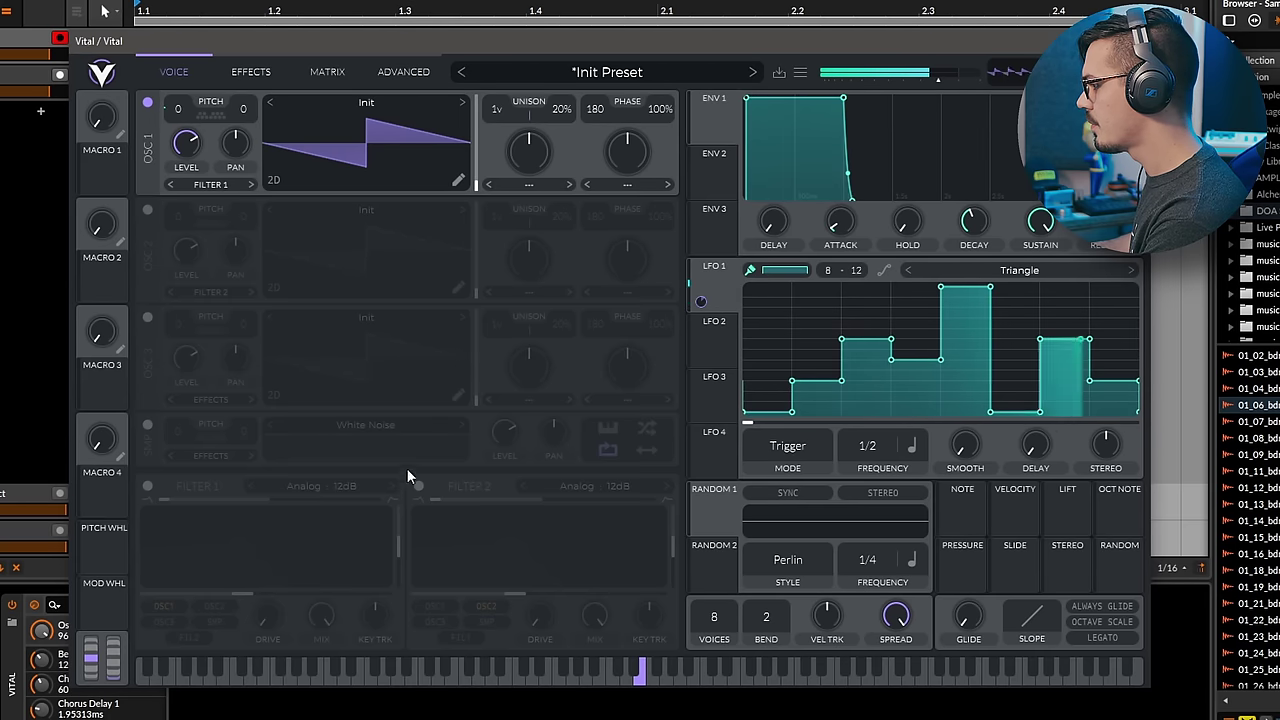
{"action": "left_click", "coordinate": [147, 486]}
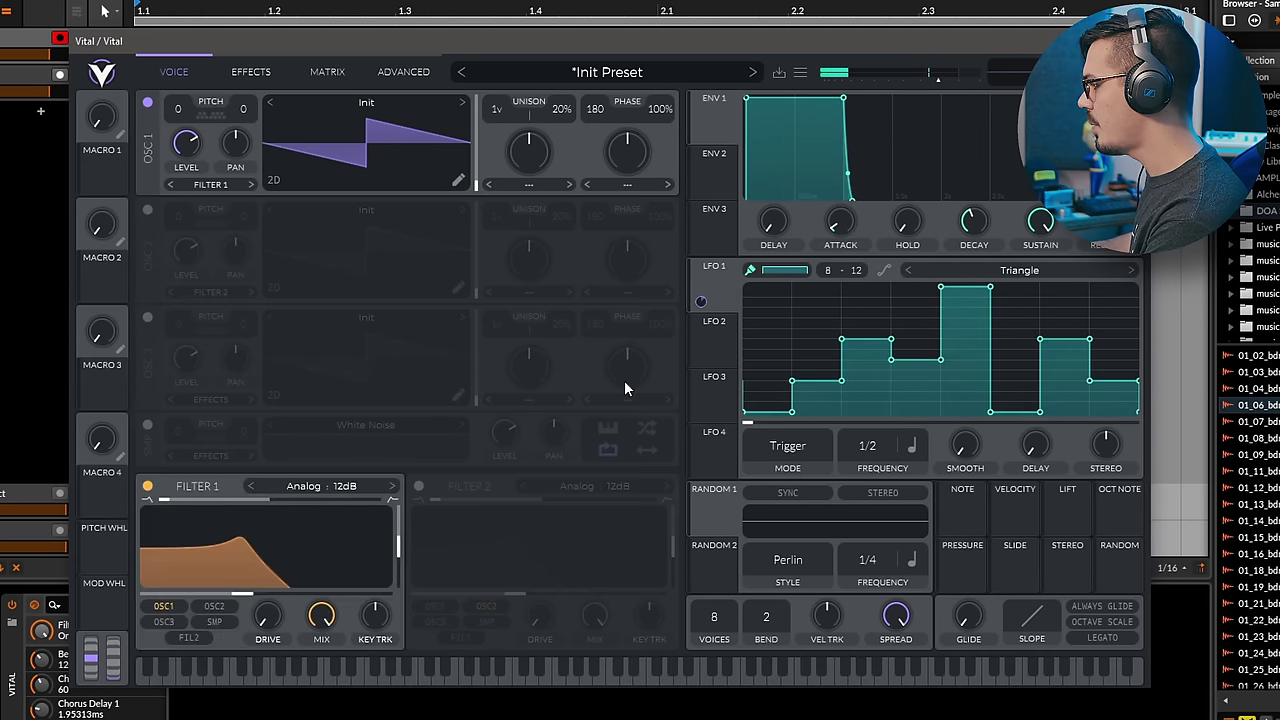
{"action": "left_click_drag", "start_coordinate": [708, 298], "coordinate": [266, 562]}
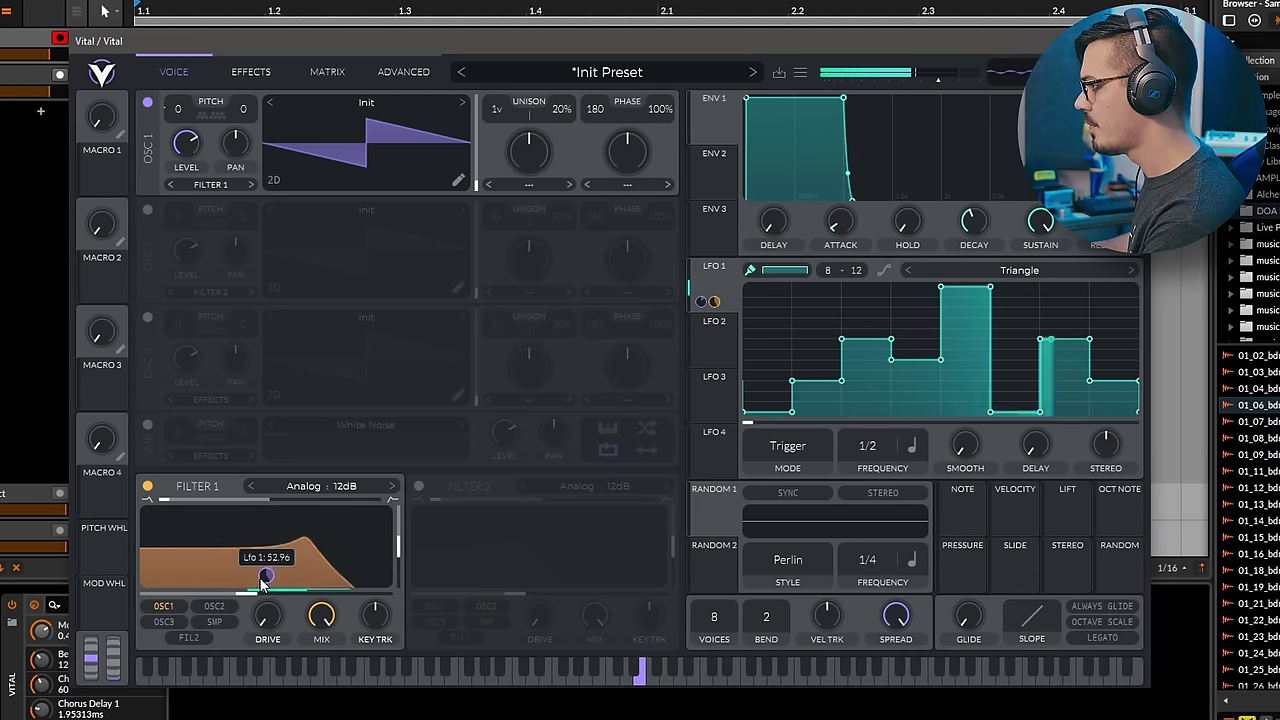
Turn on oscillator 2 and set LFO 2's editing grid to 17 by 17
{"action": "left_click", "coordinate": [147, 210]}
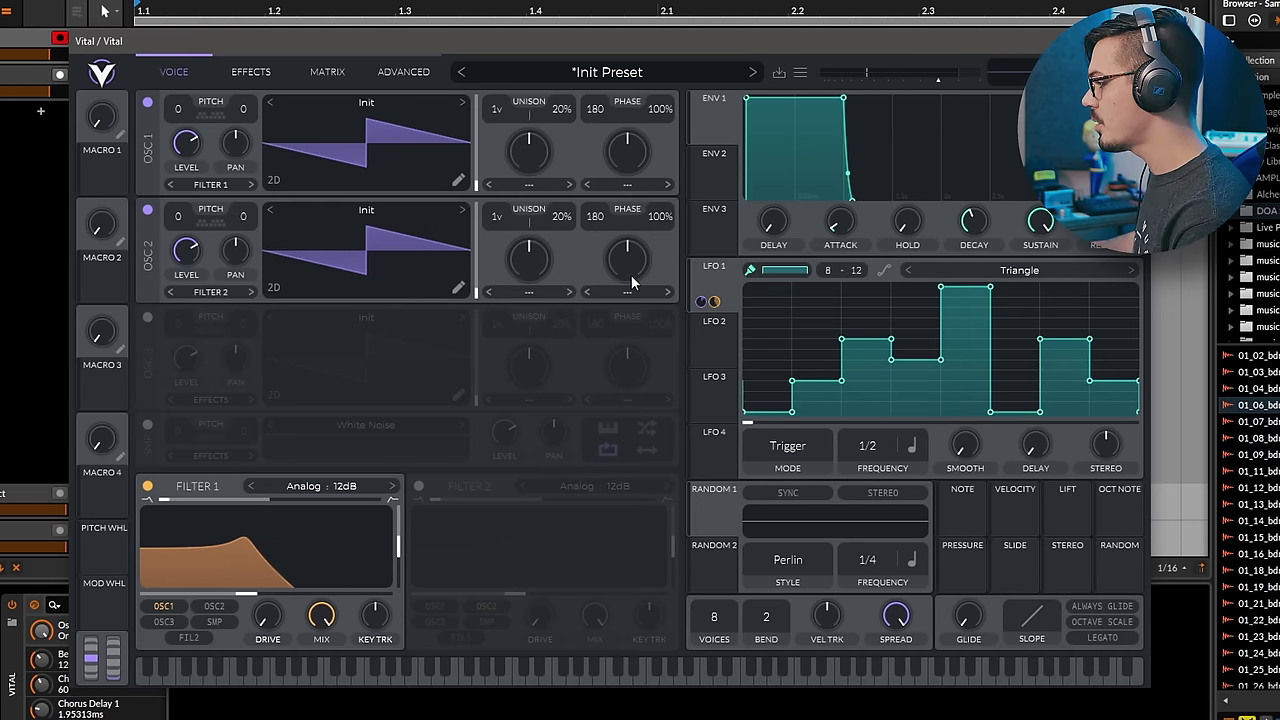
{"action": "left_click", "coordinate": [721, 334]}
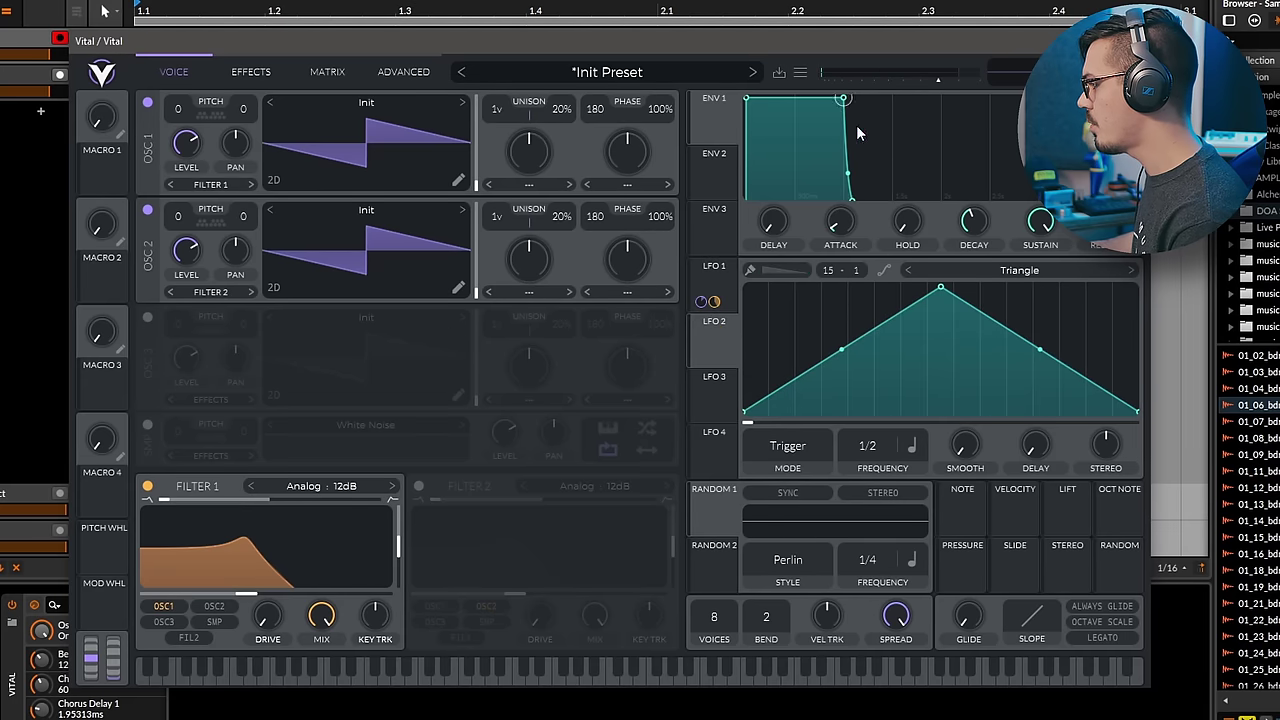
{"action": "scroll", "coordinate": [828, 270], "scroll_direction": "up", "scroll_amount": 3}
{"action": "scroll", "coordinate": [856, 270], "scroll_direction": "up", "scroll_amount": 10}
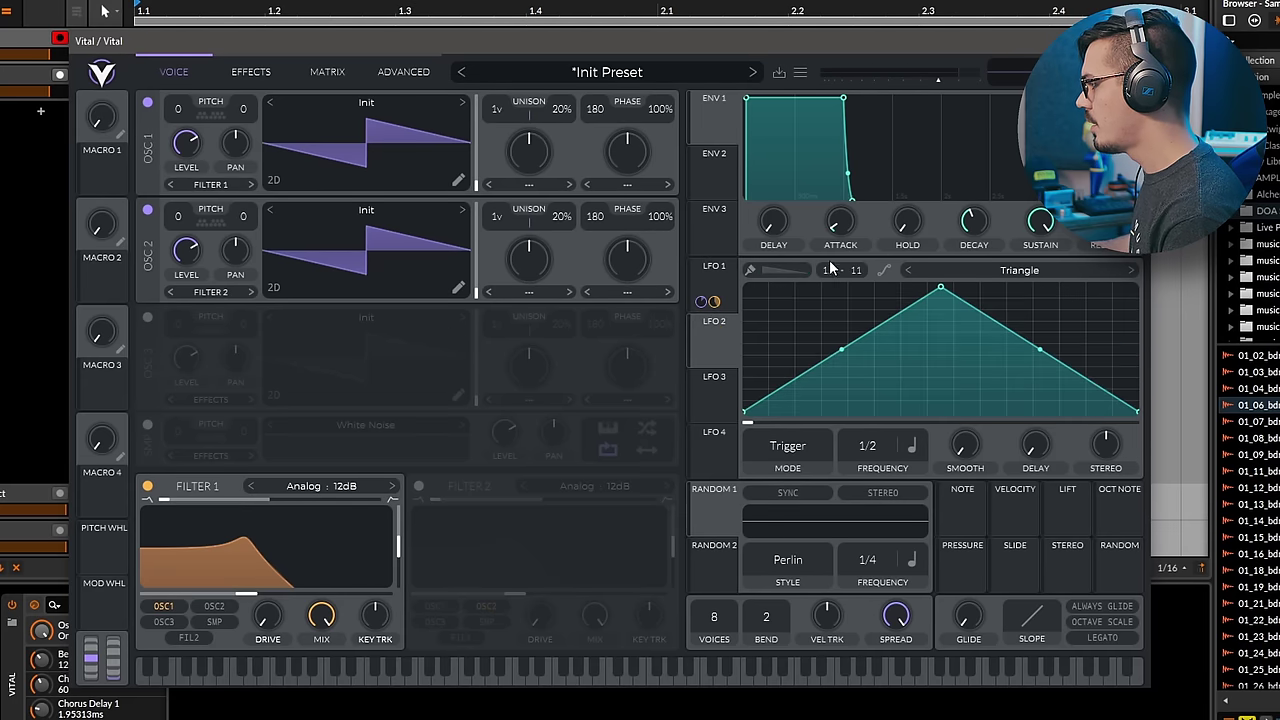
{"action": "scroll", "coordinate": [855, 271], "scroll_direction": "up", "scroll_amount": 6}
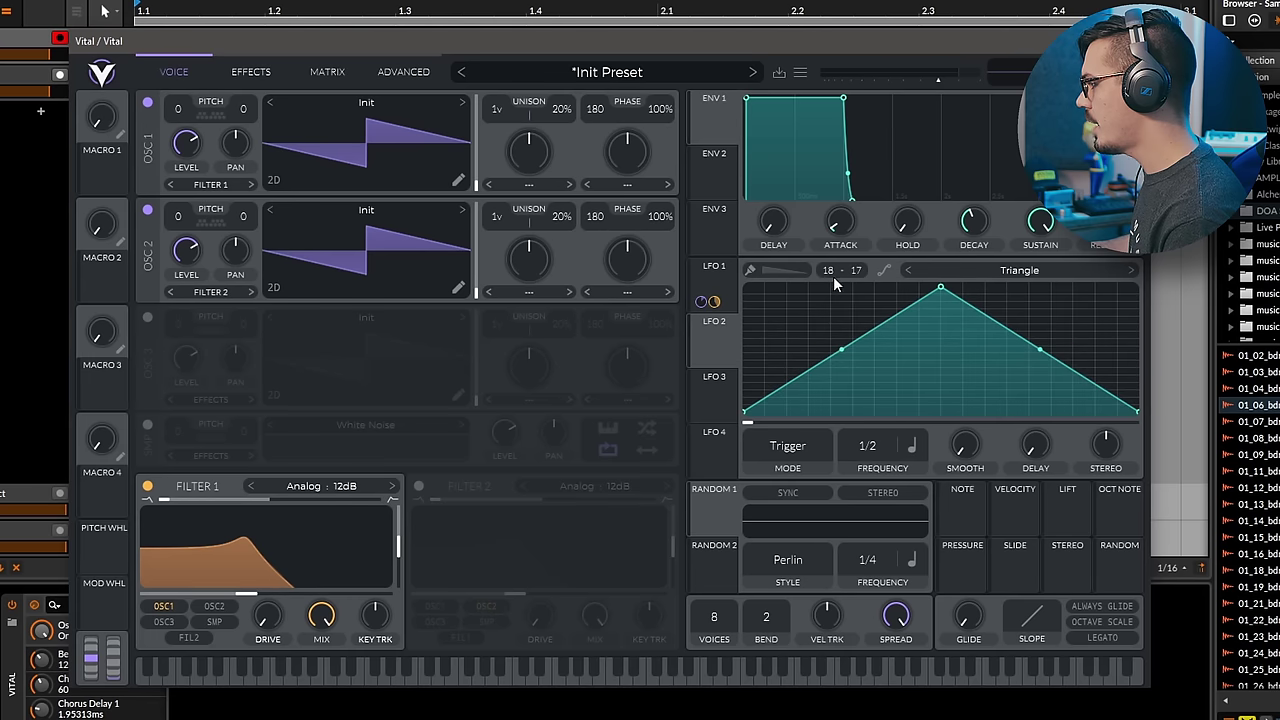
{"action": "scroll", "coordinate": [834, 278], "scroll_direction": "down", "scroll_amount": 1}
Paint step shapes into LFO 2 and assign it to oscillator 2's level
{"action": "left_click", "coordinate": [754, 273]}
{"action": "left_click", "coordinate": [770, 290]}
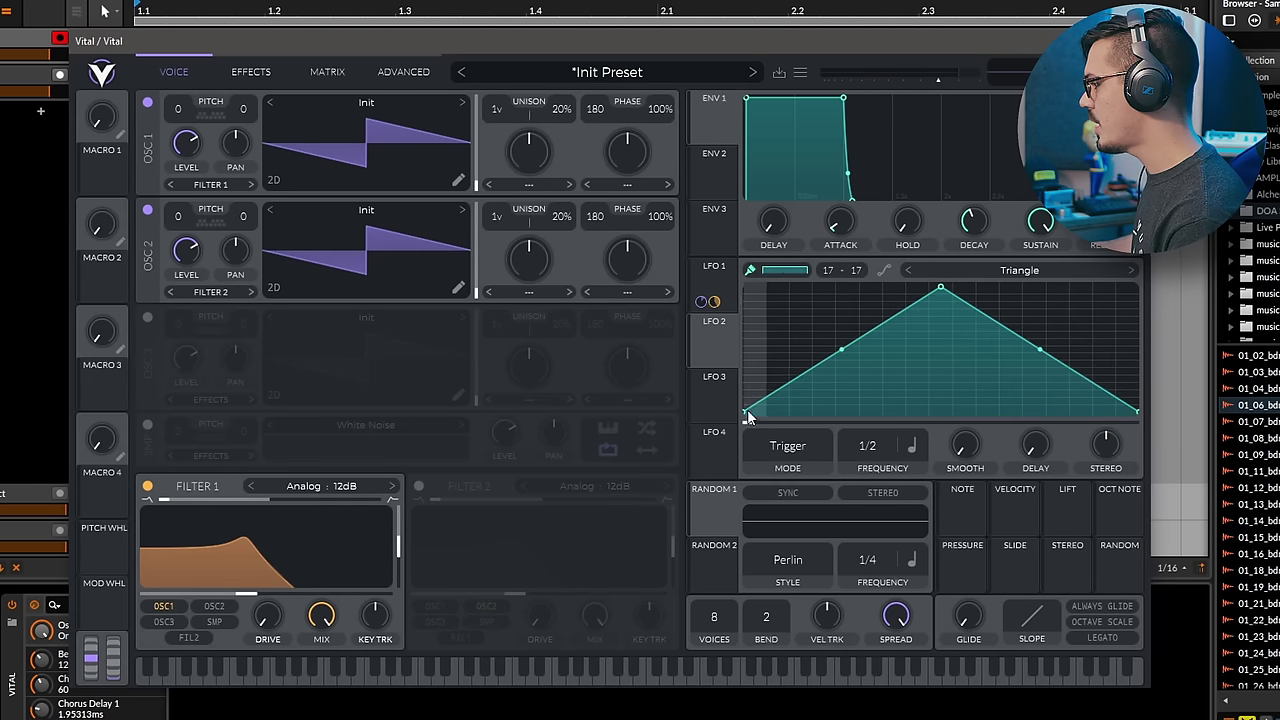
{"action": "mouse_move", "coordinate": [747, 409]}
{"action": "left_mouse_down"}
{"action": "mouse_move", "coordinate": [781, 357]}
{"action": "mouse_move", "coordinate": [877, 344]}
{"action": "mouse_move", "coordinate": [935, 396]}
{"action": "mouse_move", "coordinate": [1016, 401]}
{"action": "mouse_move", "coordinate": [1143, 320]}
{"action": "left_mouse_up"}
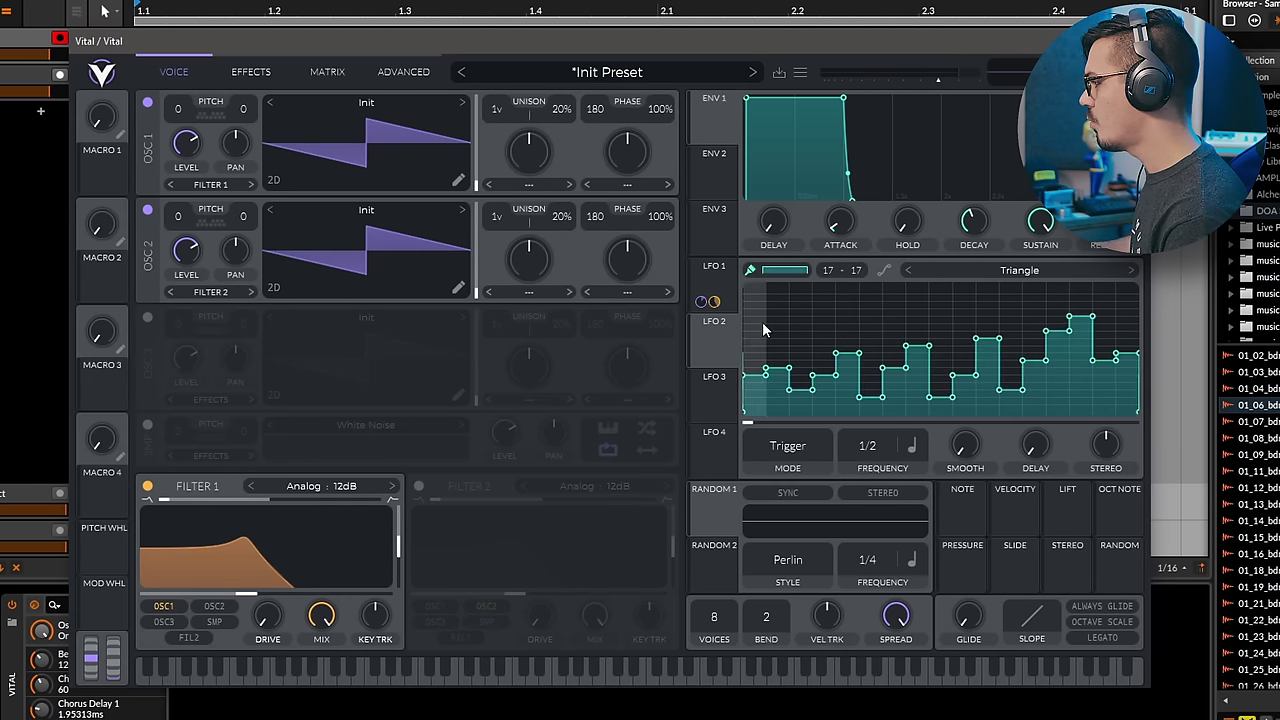
{"action": "left_click_drag", "start_coordinate": [714, 340], "coordinate": [178, 241]}
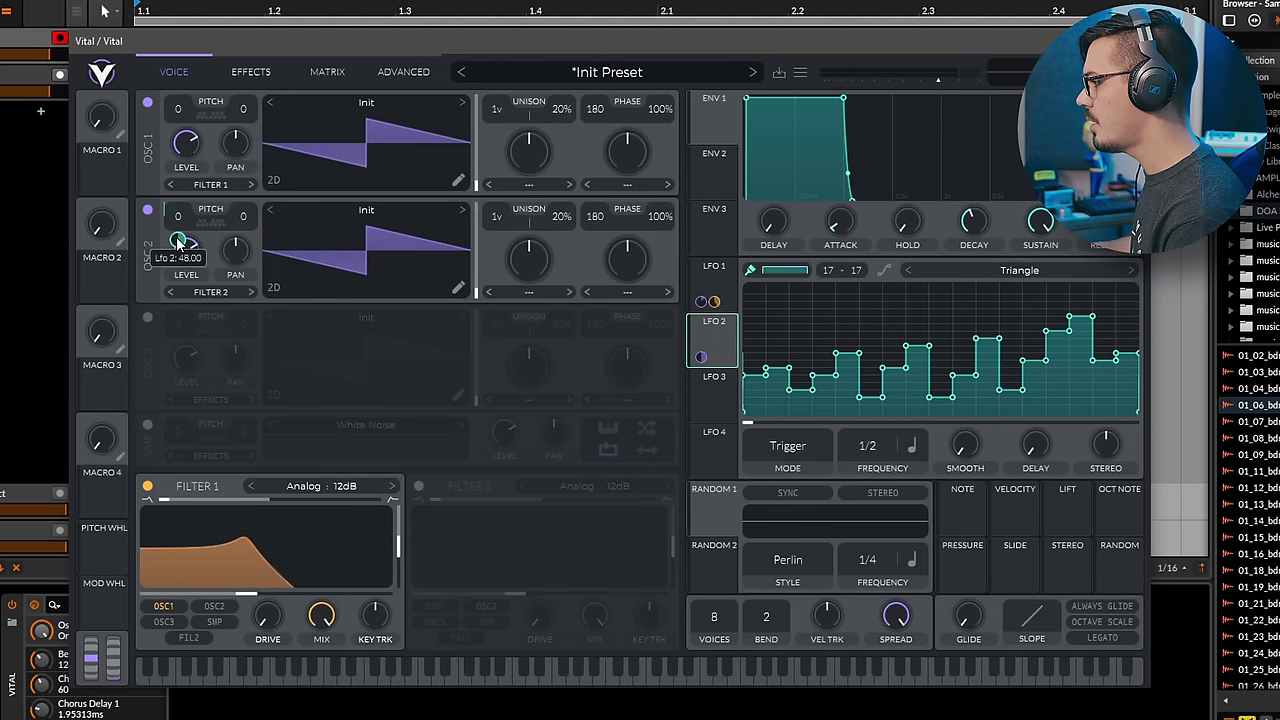
Set LFO 2's modulation amount on oscillator 2 level to 24, then check the transpose snap options
{"action": "right_click", "coordinate": [177, 241]}
{"action": "left_click", "coordinate": [217, 357]}
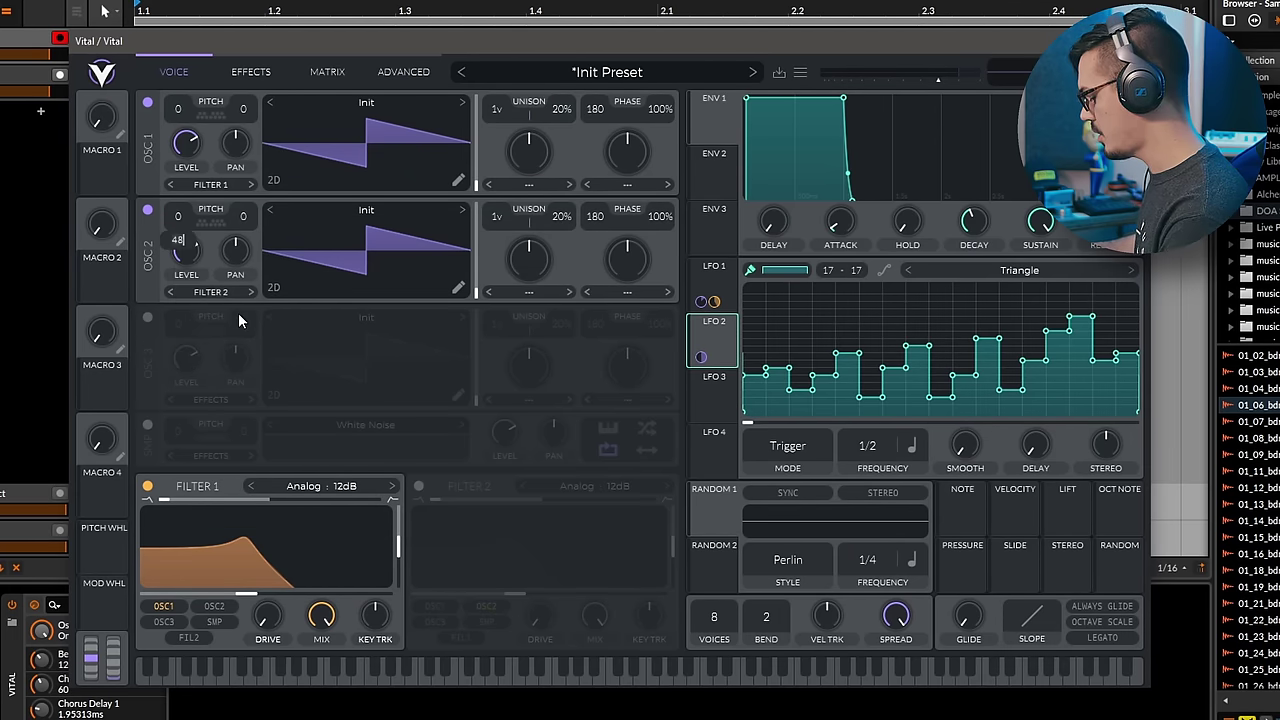
{"action": "type", "text": "24"}
{"action": "key", "text": "Return"}
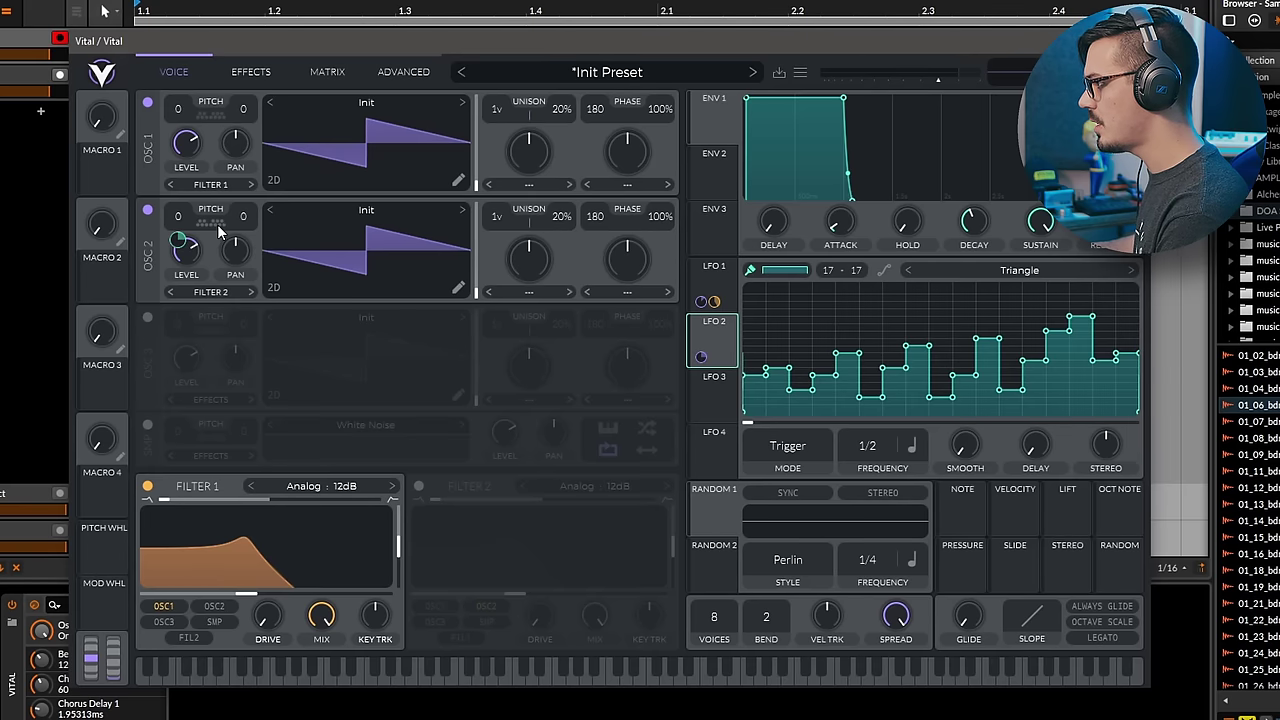
{"action": "left_click", "coordinate": [217, 224]}
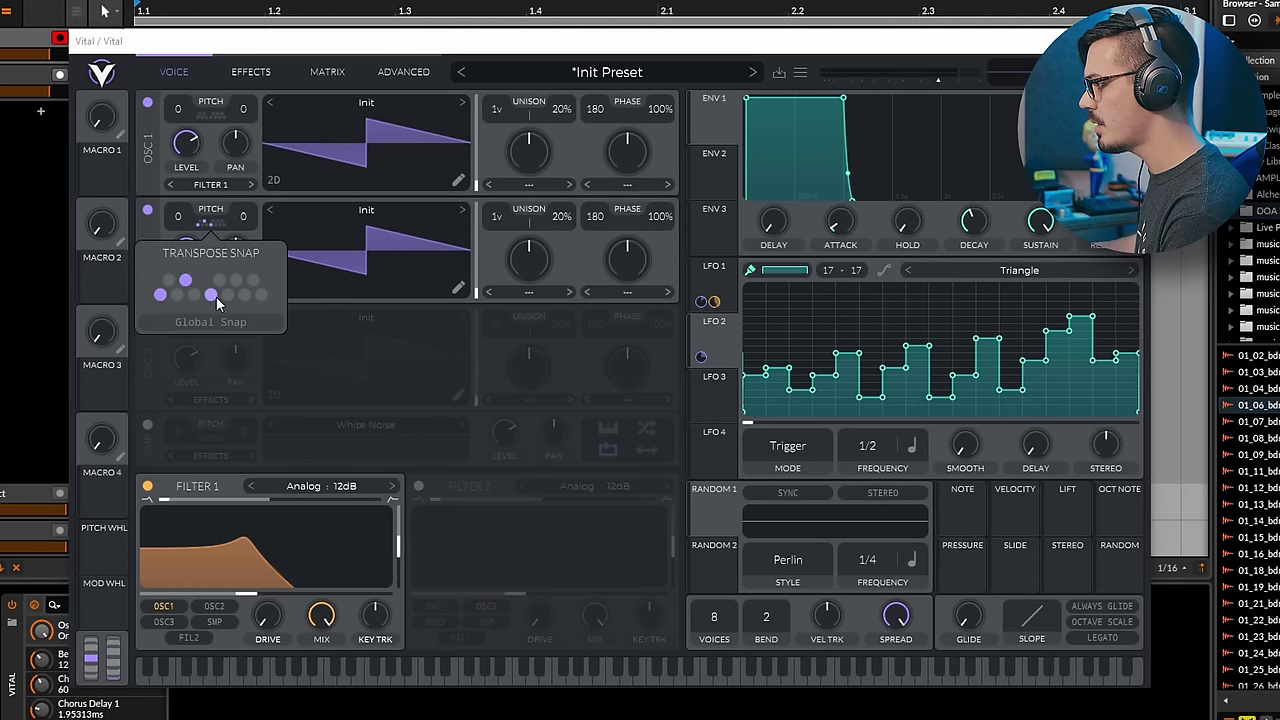
{"action": "left_click", "coordinate": [206, 223]}
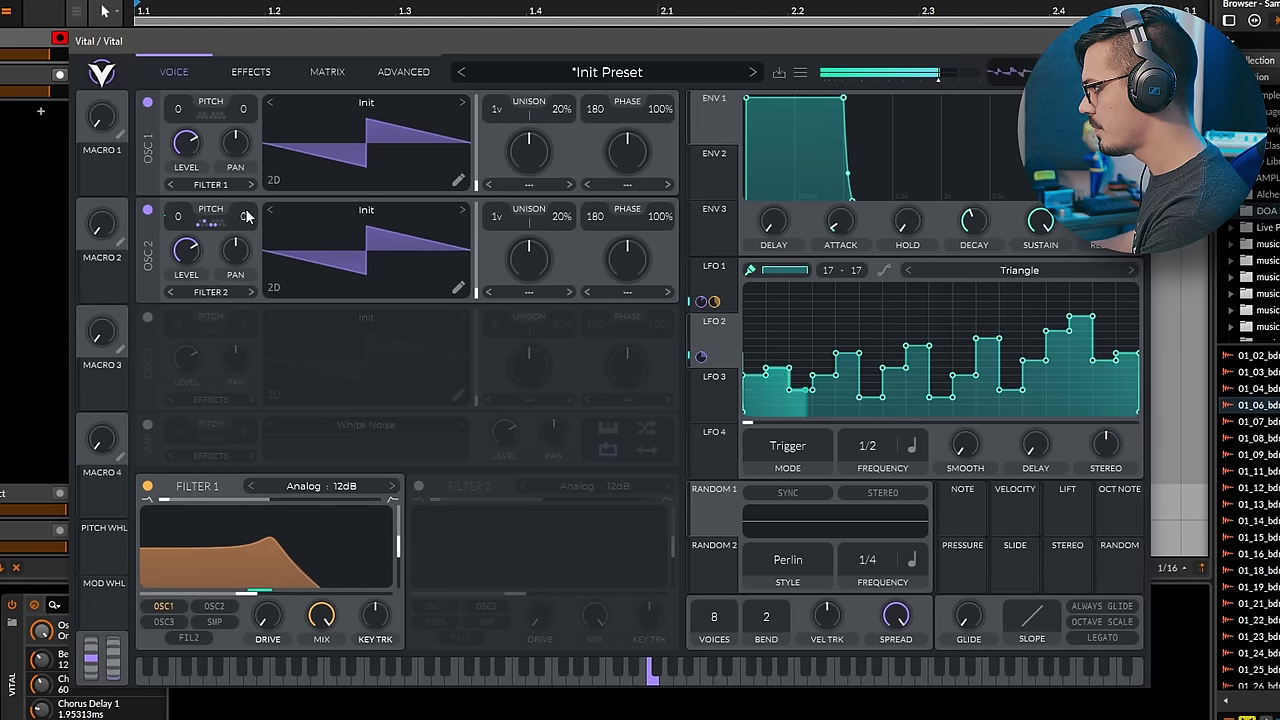
Set LFO 1 to dotted 2/1, lower oscillator 2's level, and route it through Filter 1 too
{"action": "left_click_drag", "start_coordinate": [867, 446], "coordinate": [874, 504]}
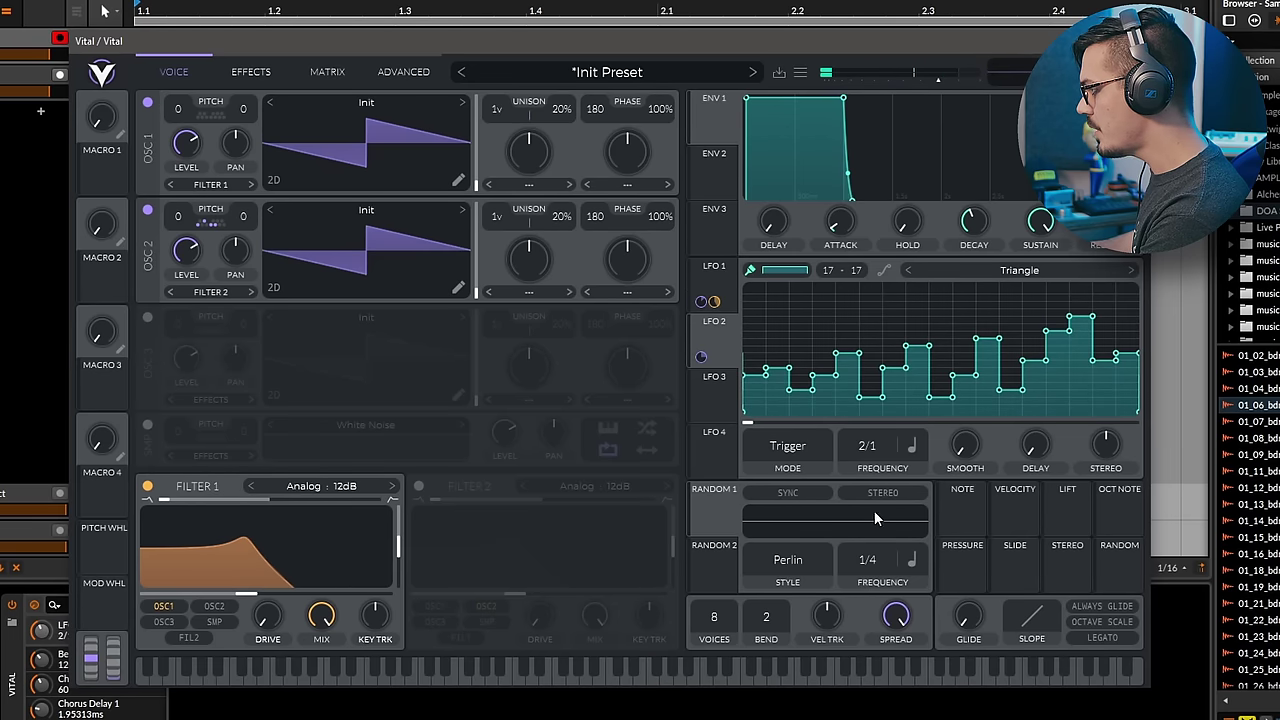
{"action": "left_click", "coordinate": [911, 445]}
{"action": "left_click", "coordinate": [940, 508]}
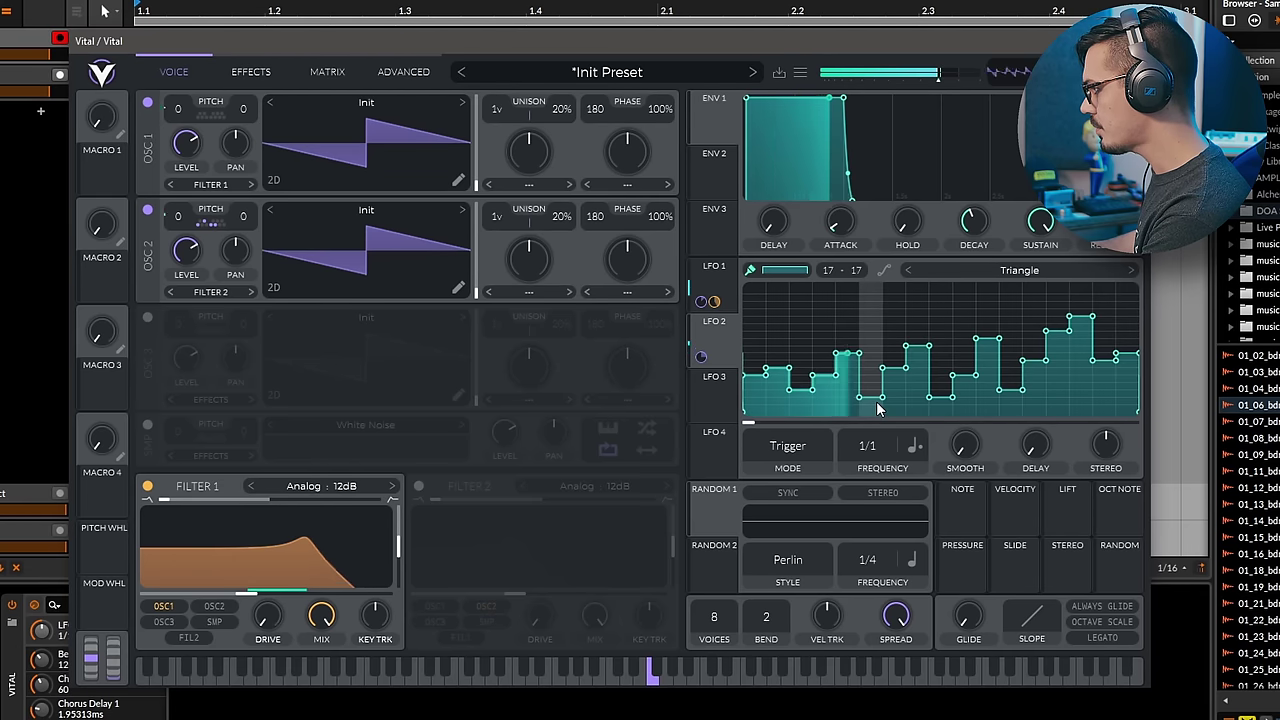
{"action": "left_click_drag", "start_coordinate": [186, 250], "coordinate": [179, 316]}
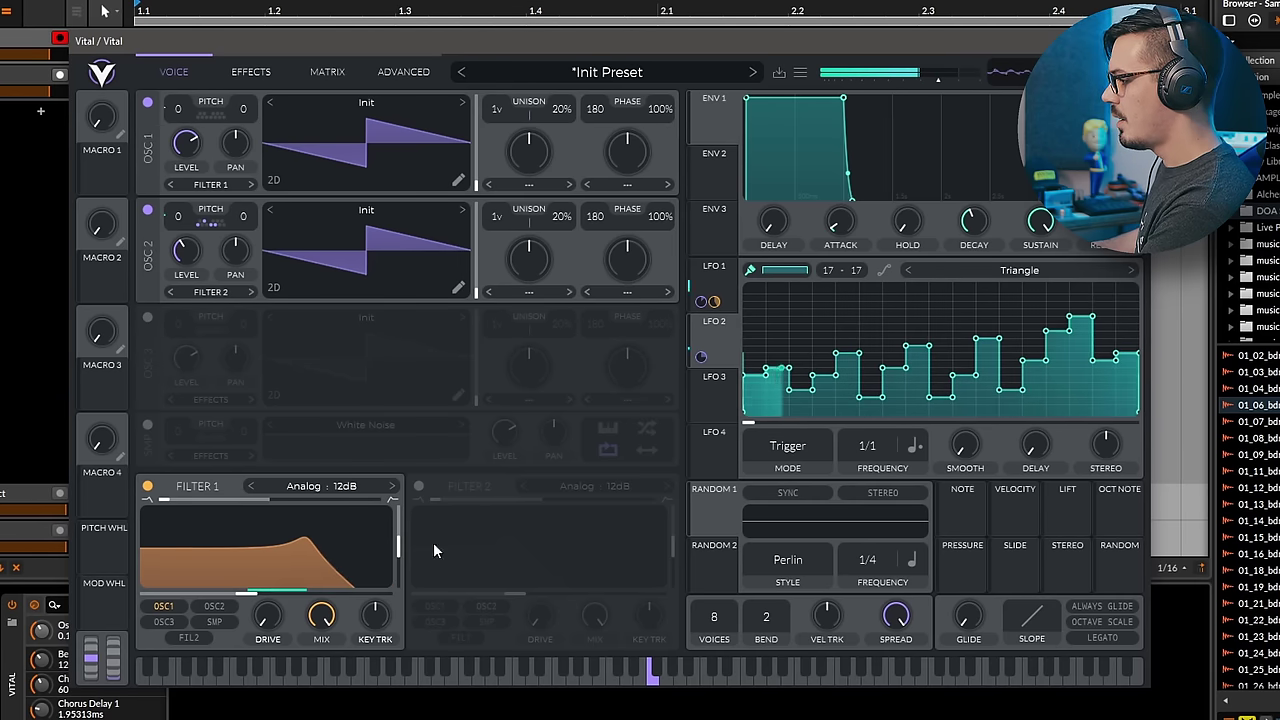
{"action": "left_click", "coordinate": [224, 609]}
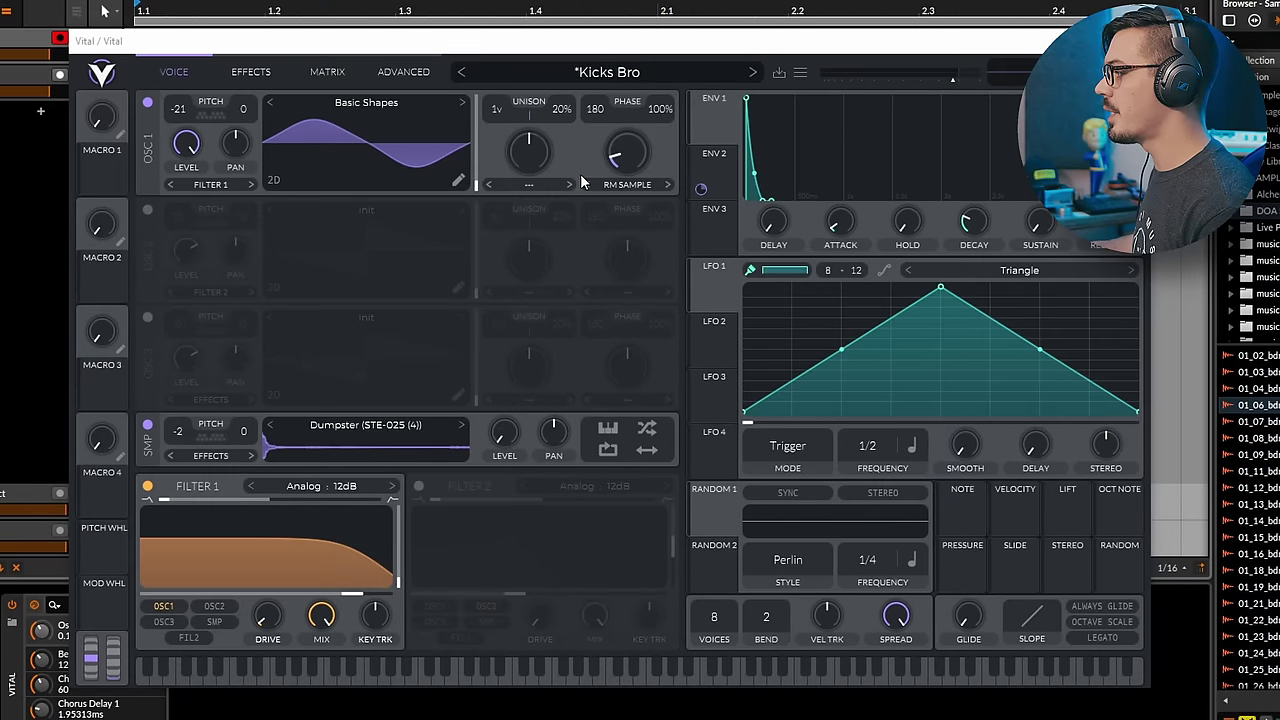
Browse oscillator 1's morph and distortion types, keep RM Sample, and raise wave morph to 23%
{"action": "left_click", "coordinate": [542, 184]}
{"action": "left_click", "coordinate": [632, 185]}
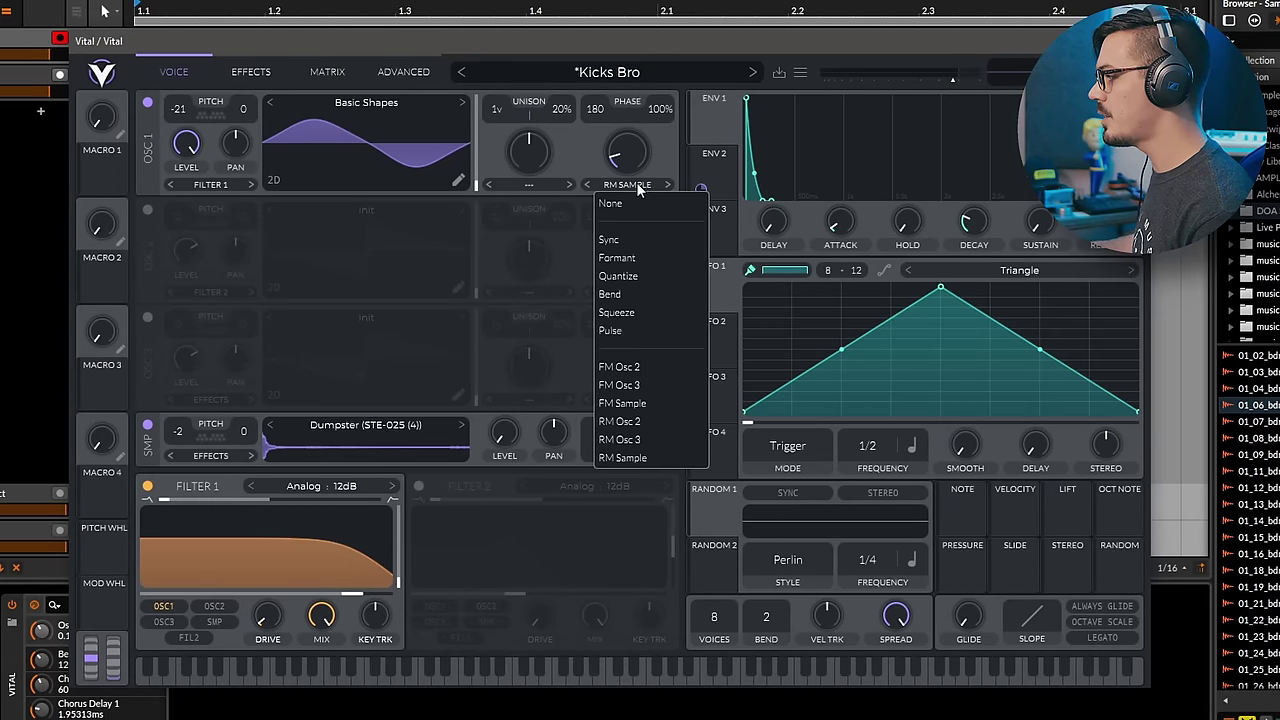
{"action": "left_click", "coordinate": [540, 186]}
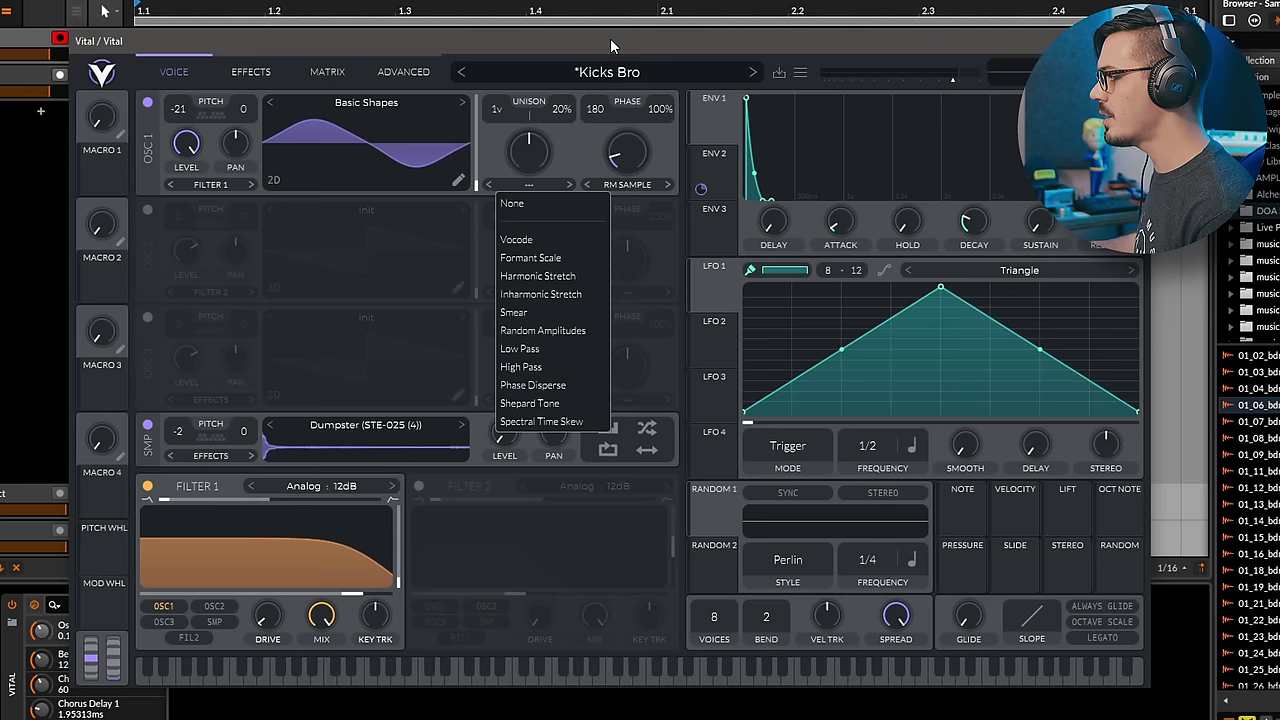
{"action": "left_click", "coordinate": [634, 184]}
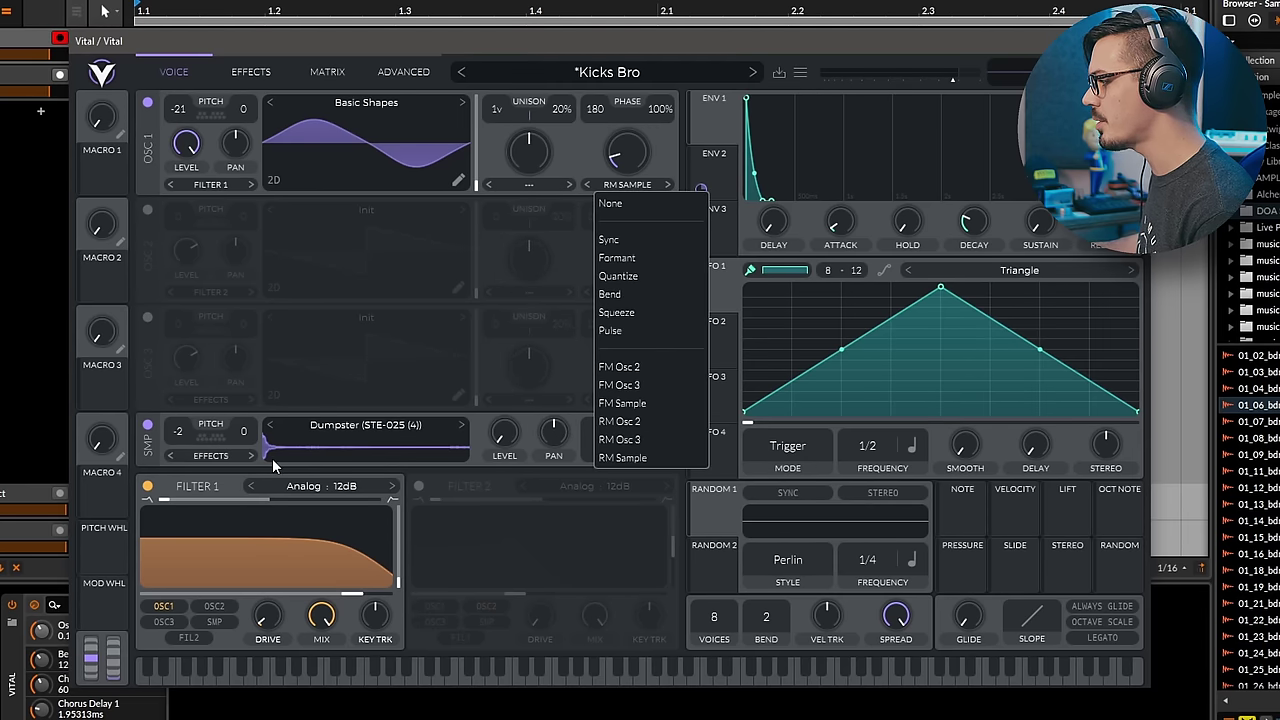
{"action": "left_click", "coordinate": [492, 469]}
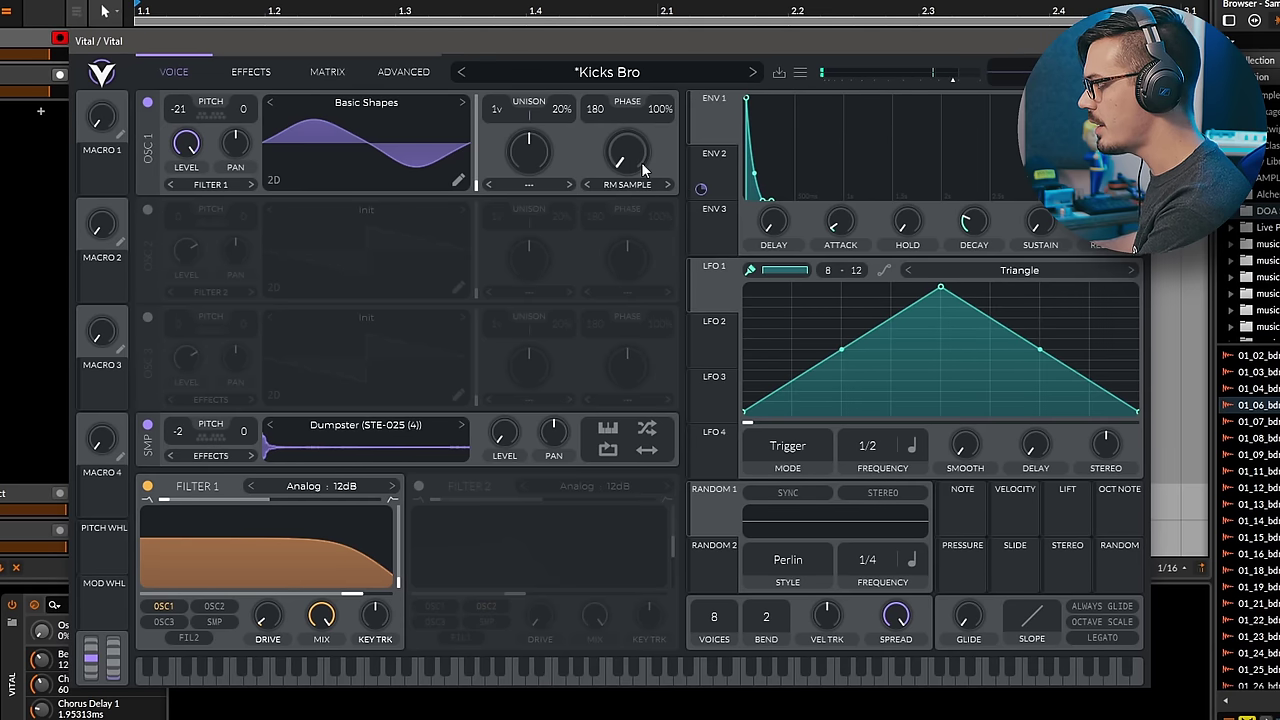
{"action": "mouse_move", "coordinate": [644, 160]}
{"action": "left_click_drag", "start_coordinate": [644, 160], "coordinate": [637, 116]}
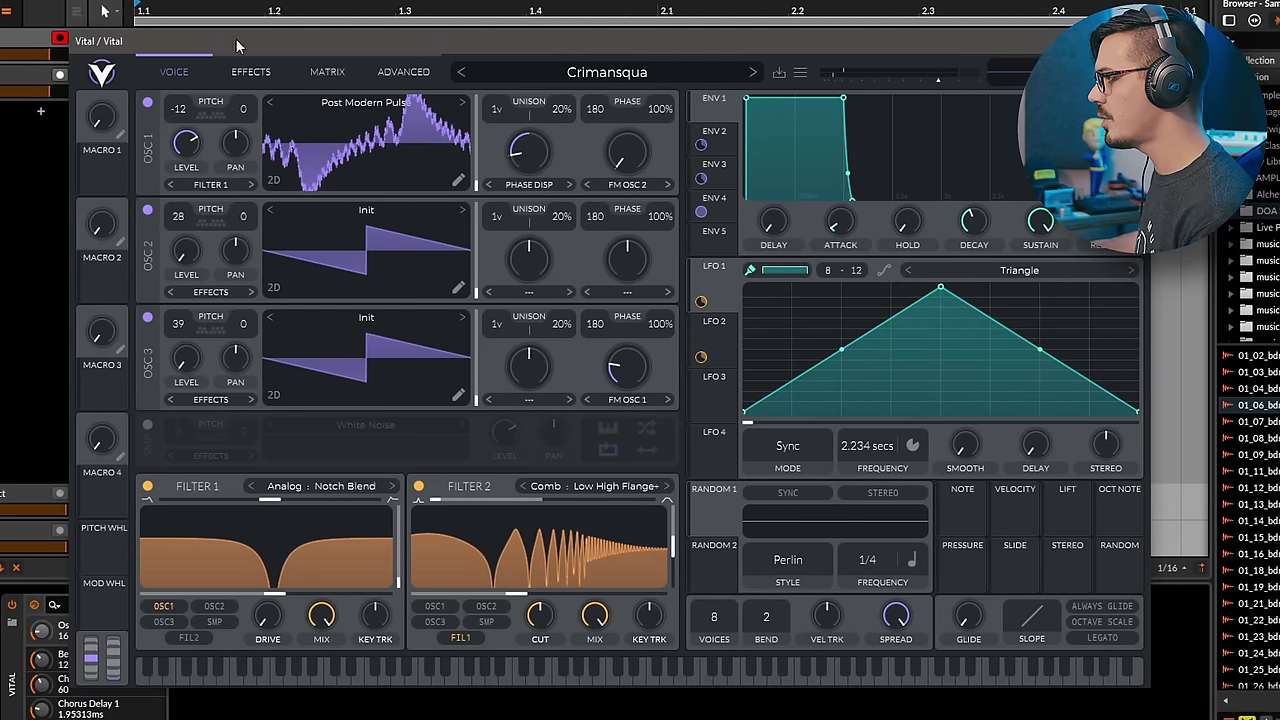
View the Crimansqua preset's effects chain, then return to the Voice page
{"action": "left_click", "coordinate": [240, 70]}
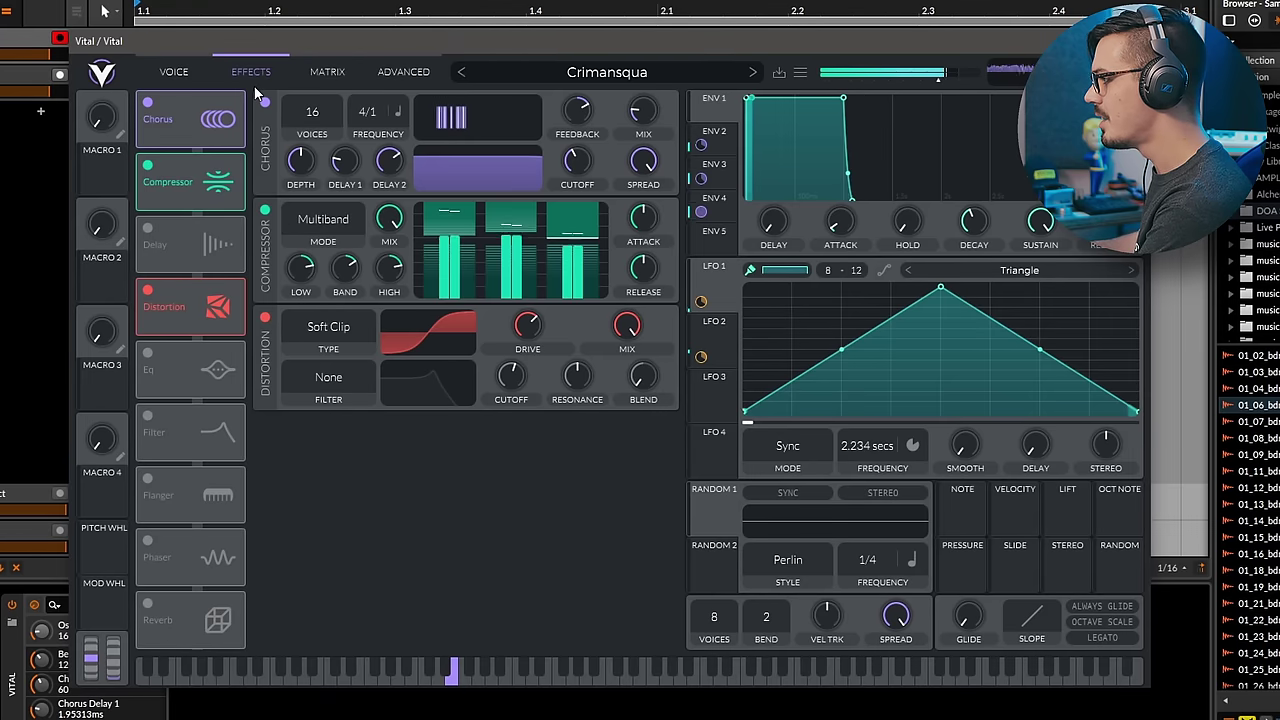
{"action": "left_click", "coordinate": [197, 70]}
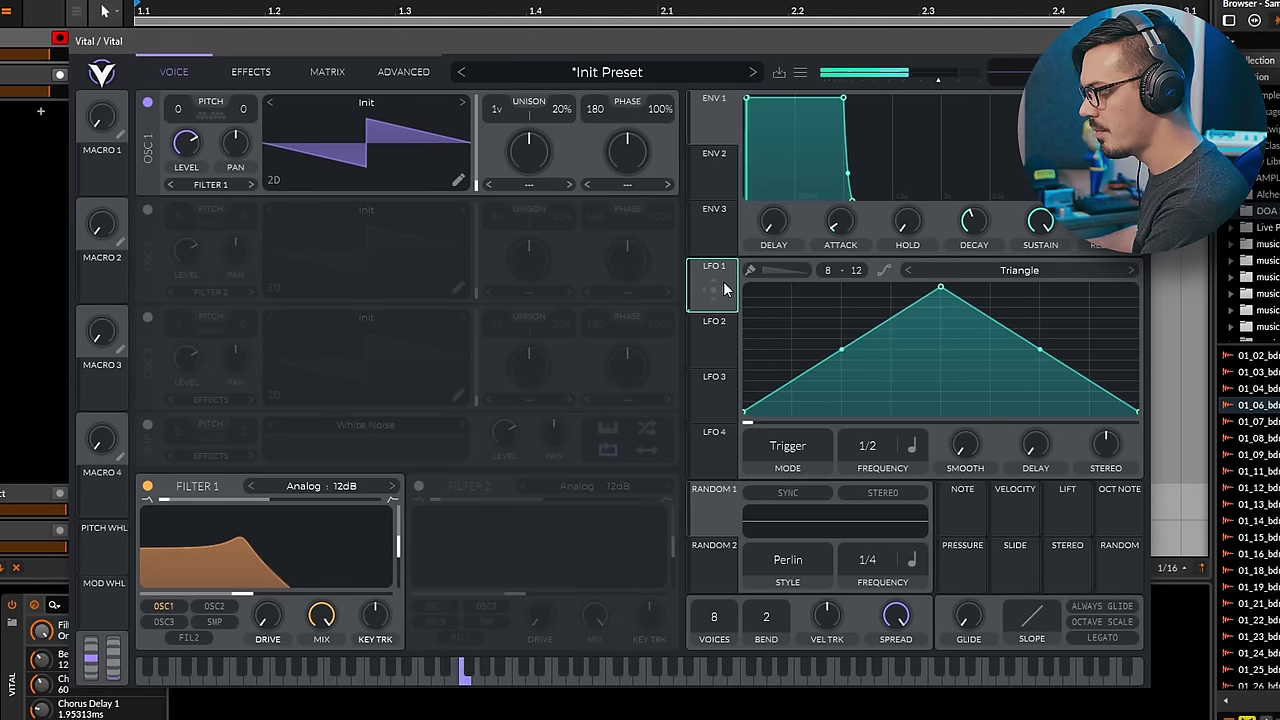
Assign LFO 1 to Filter 1's cutoff and bring up LFO 1's frequency mode menu
{"action": "left_click_drag", "start_coordinate": [723, 281], "coordinate": [257, 586]}
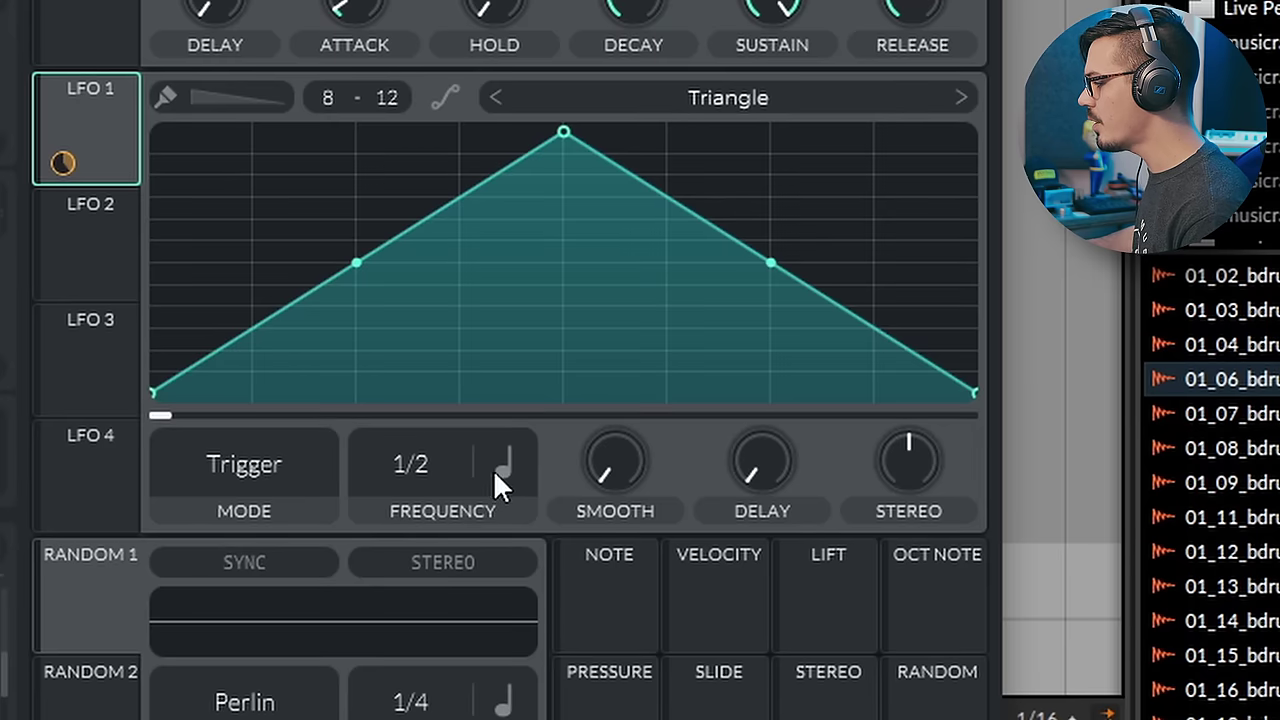
{"action": "left_click", "coordinate": [911, 452]}
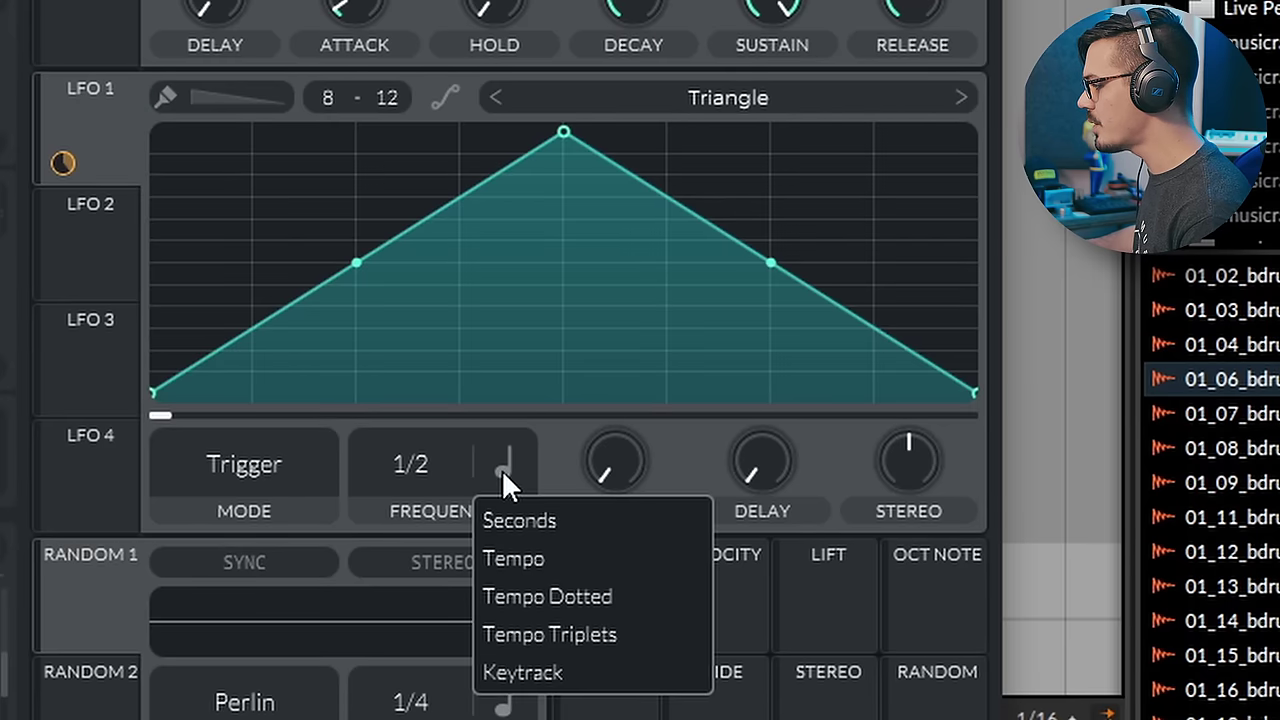
Switch LFO 1's frequency mode to Keytrack and settle its transpose at -12
{"action": "left_click", "coordinate": [528, 673]}
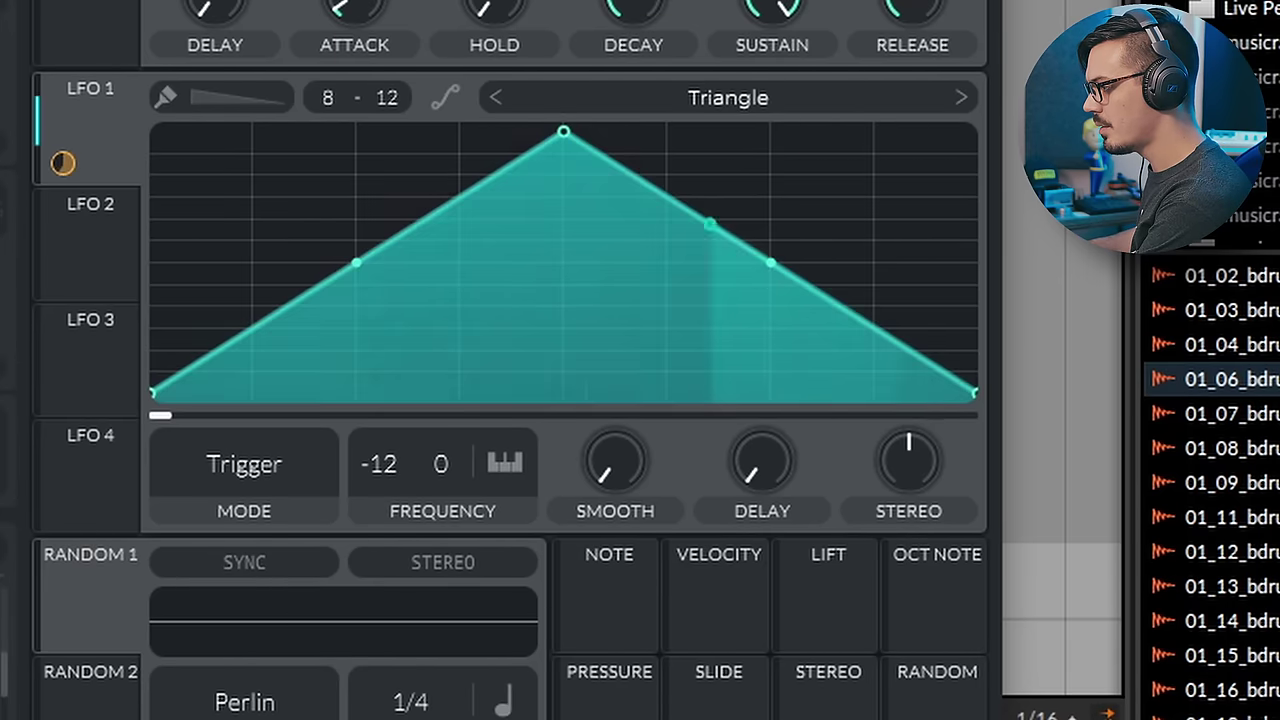
{"action": "left_click_drag", "start_coordinate": [380, 463], "coordinate": [403, 686]}
{"action": "scroll", "coordinate": [391, 437], "scroll_direction": "up", "scroll_amount": 1}
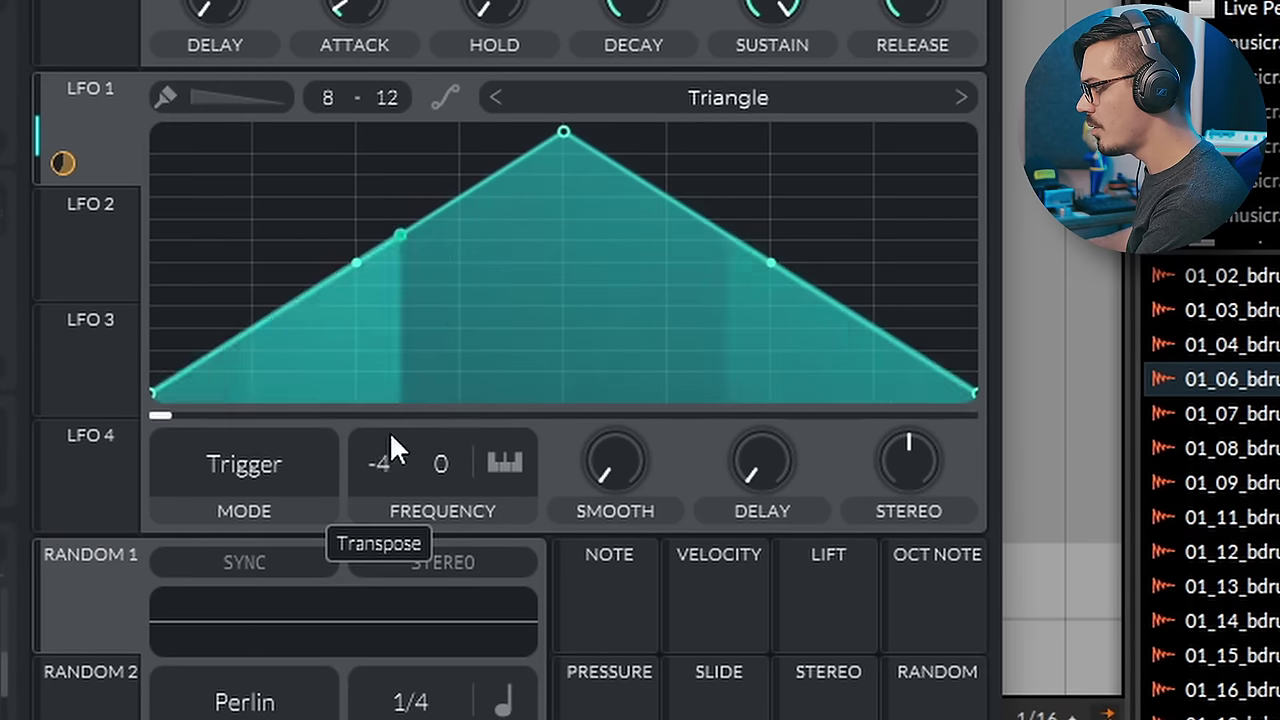
{"action": "left_click_drag", "start_coordinate": [391, 437], "coordinate": [423, 209]}
{"action": "scroll", "coordinate": [395, 440], "scroll_direction": "up", "scroll_amount": 1}
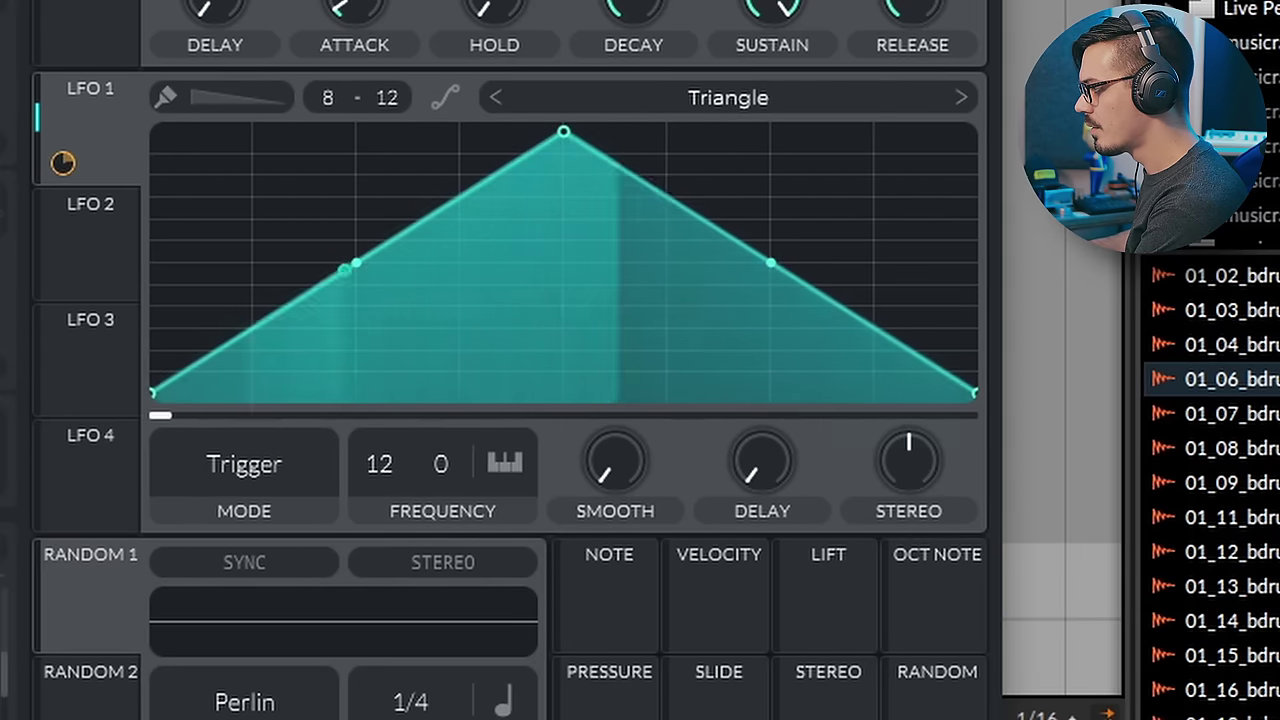
{"action": "scroll", "coordinate": [401, 471], "scroll_direction": "down", "scroll_amount": 20}
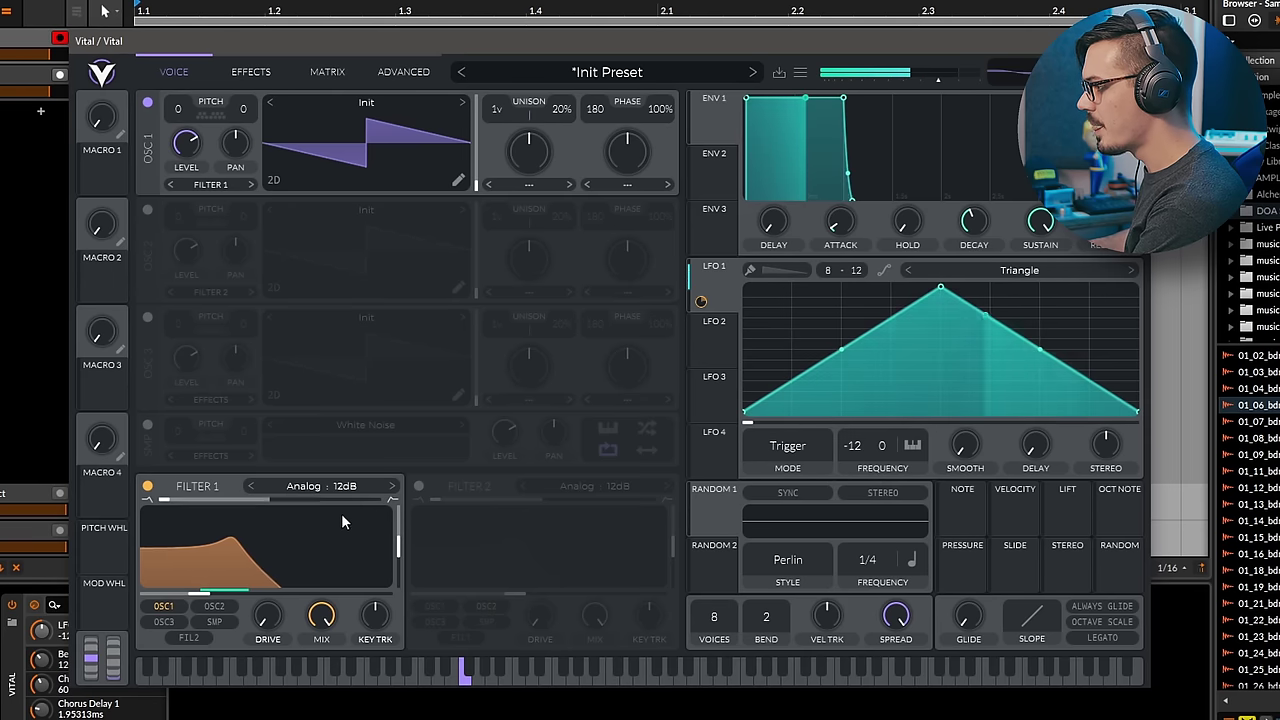
Raise Filter 1's cutoff, enable the White Noise sampler into Filter 1, and modulate its level with LFO 1 at about 0.405
{"action": "left_click_drag", "start_coordinate": [203, 594], "coordinate": [270, 597]}
{"action": "left_click", "coordinate": [148, 426]}
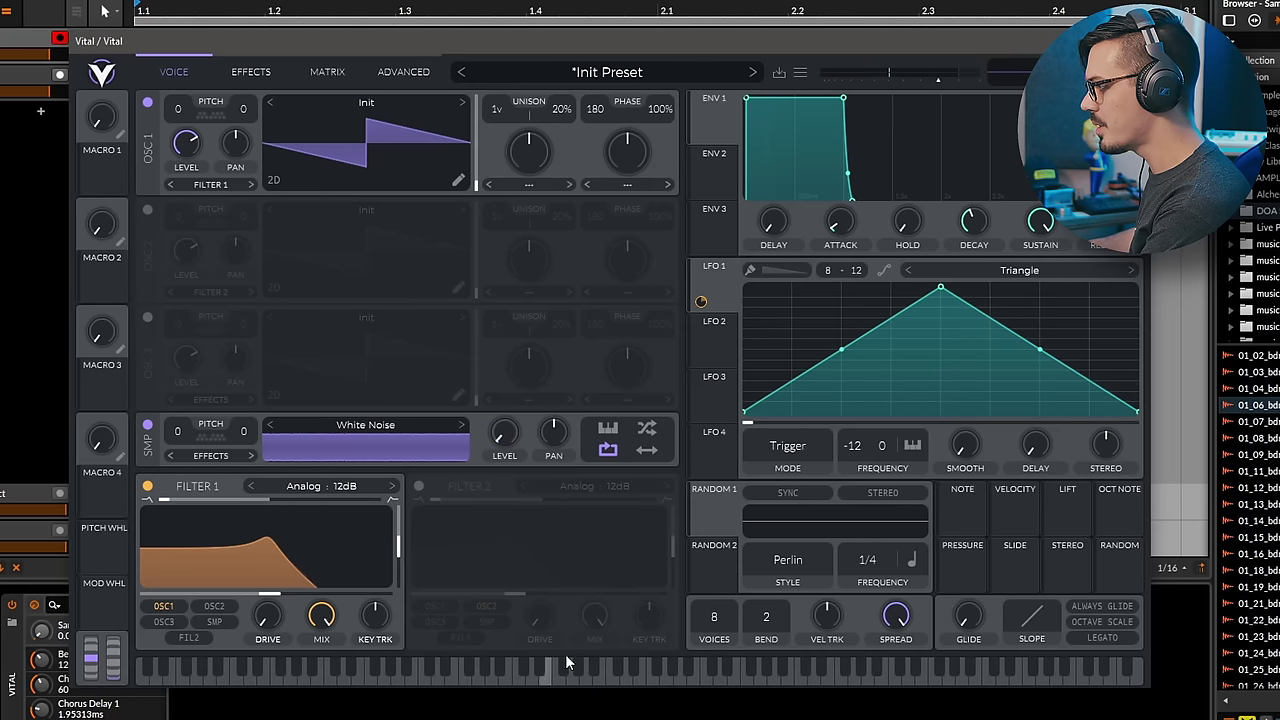
{"action": "left_click_drag", "start_coordinate": [701, 301], "coordinate": [504, 432]}
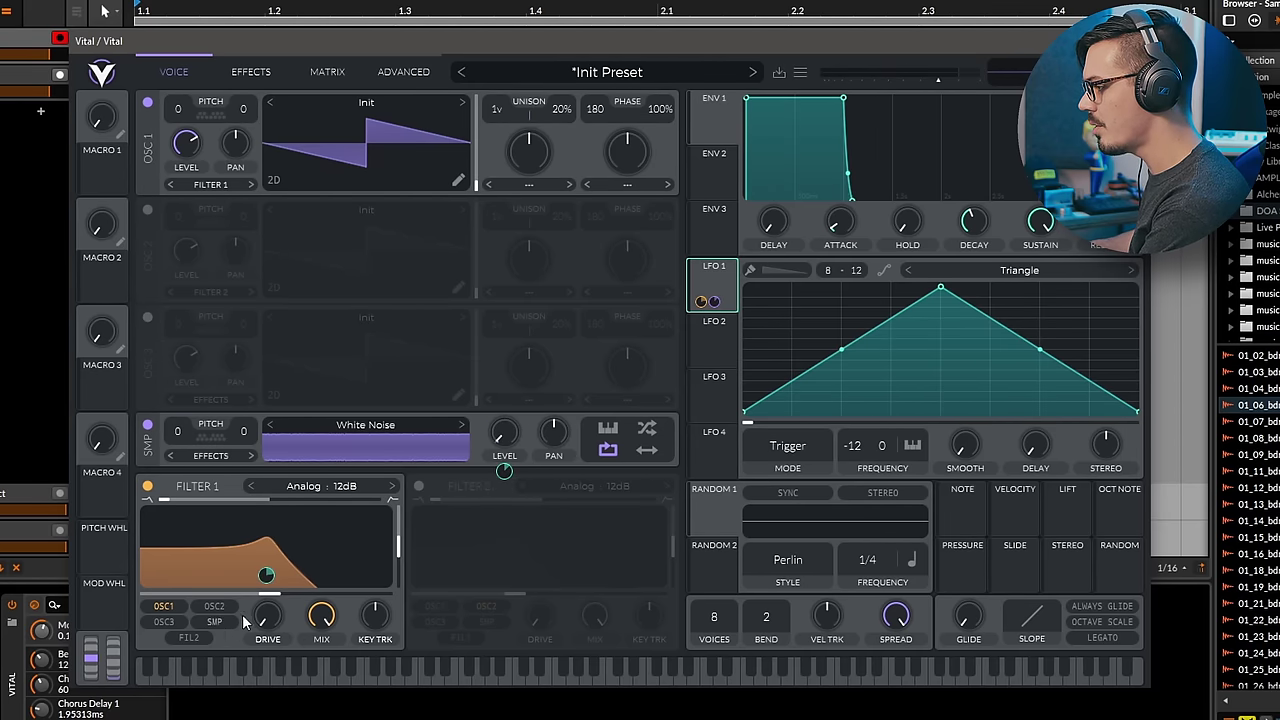
{"action": "left_click", "coordinate": [214, 621]}
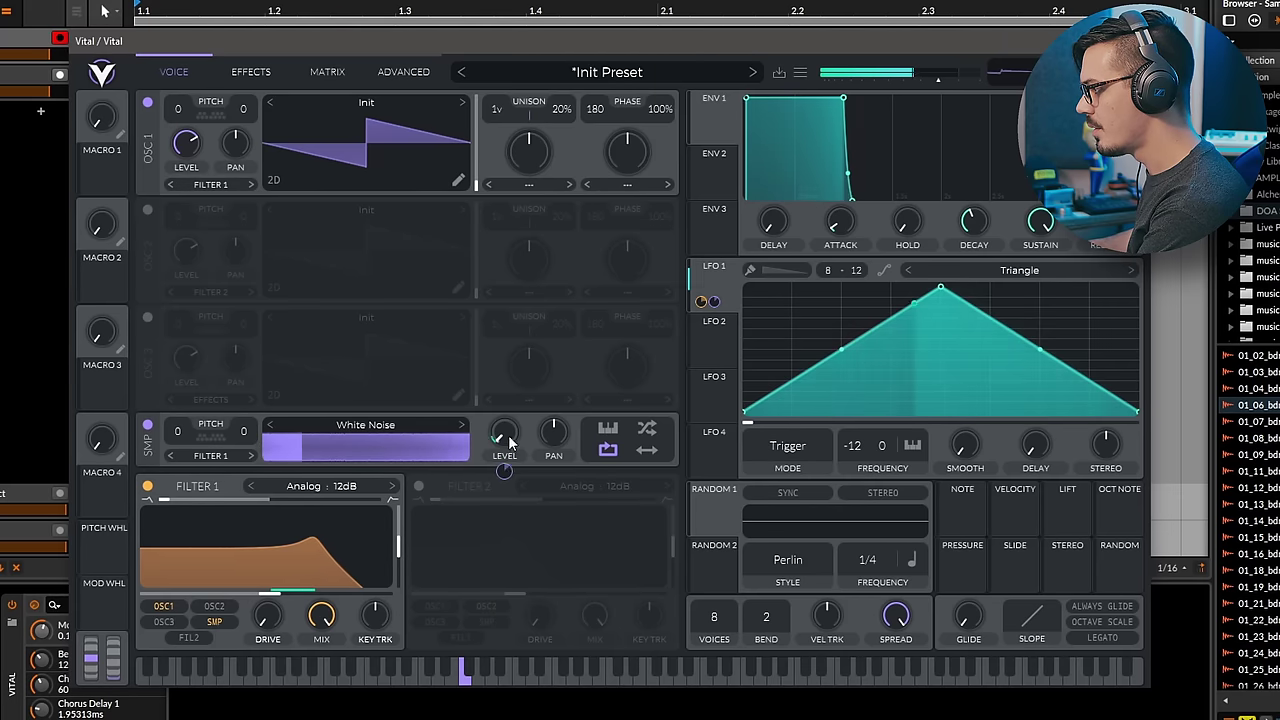
{"action": "left_click_drag", "start_coordinate": [504, 470], "coordinate": [508, 474]}
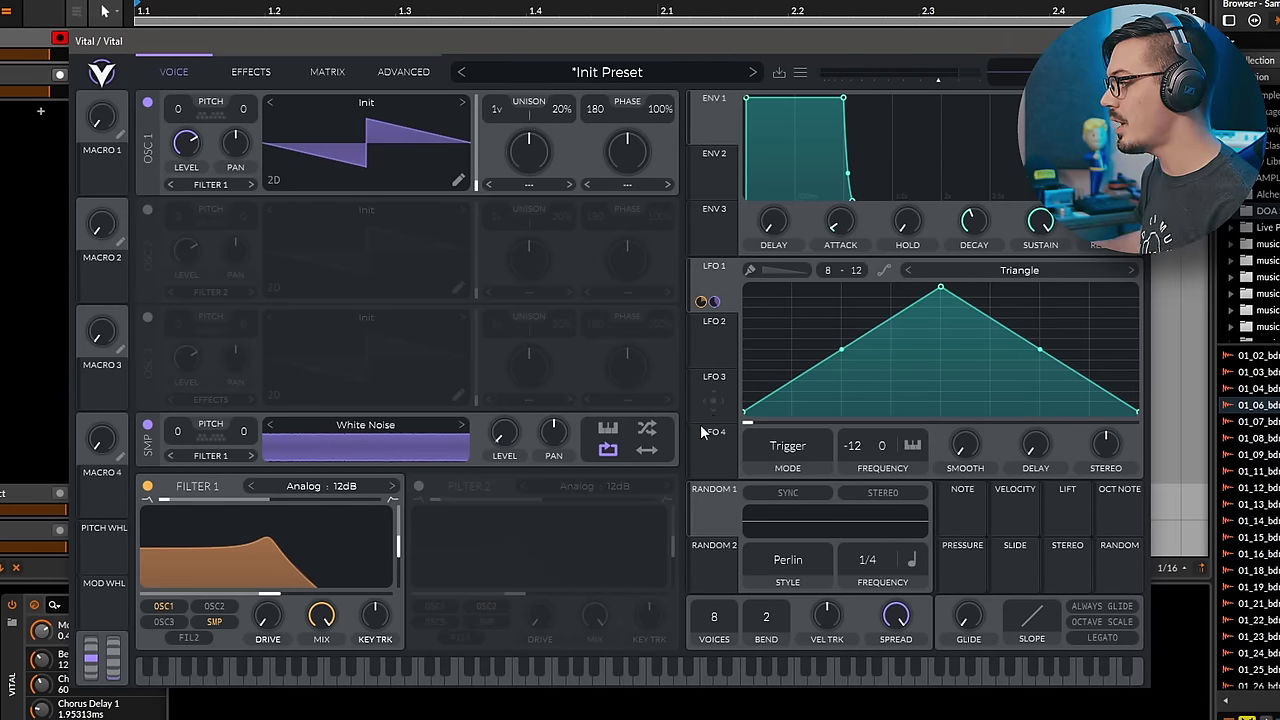
Stack LFOs 2 to 5 onto the noise sampler's pan and further LFOs onto its level
{"action": "left_click_drag", "start_coordinate": [712, 338], "coordinate": [553, 432]}
{"action": "left_click_drag", "start_coordinate": [718, 400], "coordinate": [553, 432]}
{"action": "left_click_drag", "start_coordinate": [726, 446], "coordinate": [553, 432]}
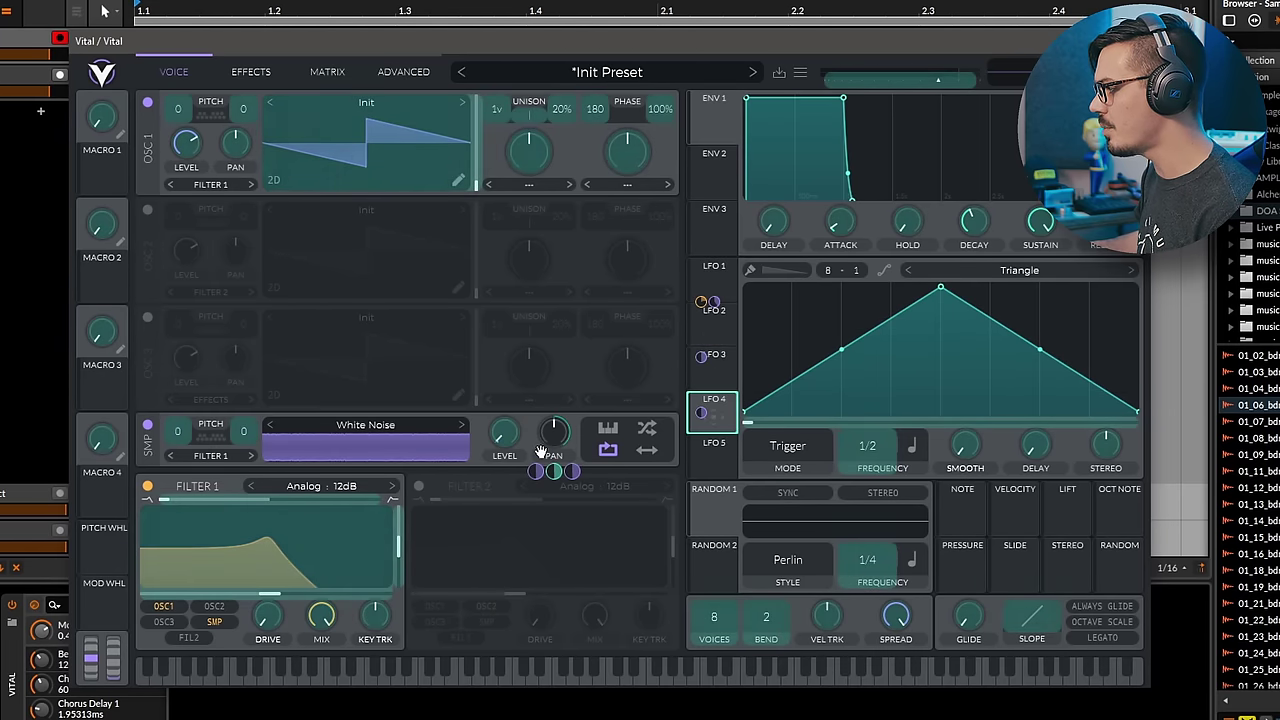
{"action": "left_click_drag", "start_coordinate": [718, 466], "coordinate": [553, 432]}
{"action": "left_click_drag", "start_coordinate": [714, 430], "coordinate": [504, 432]}
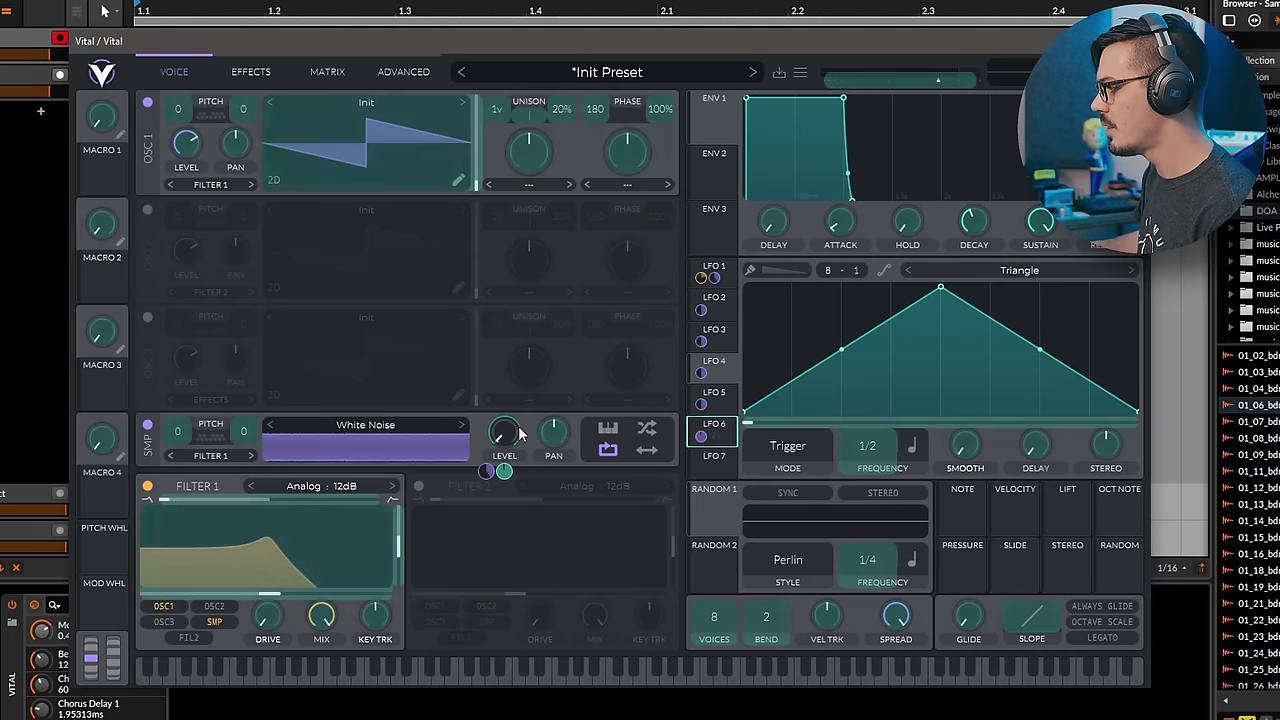
{"action": "left_click_drag", "start_coordinate": [701, 470], "coordinate": [504, 432]}
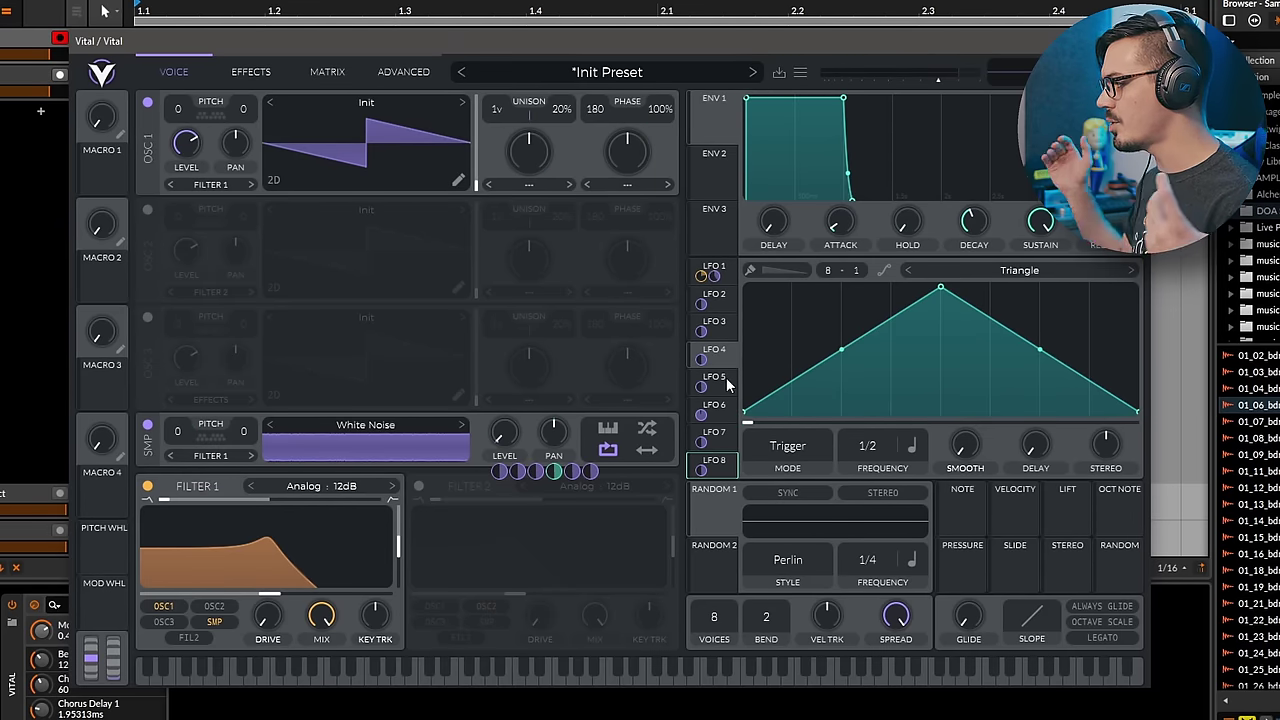